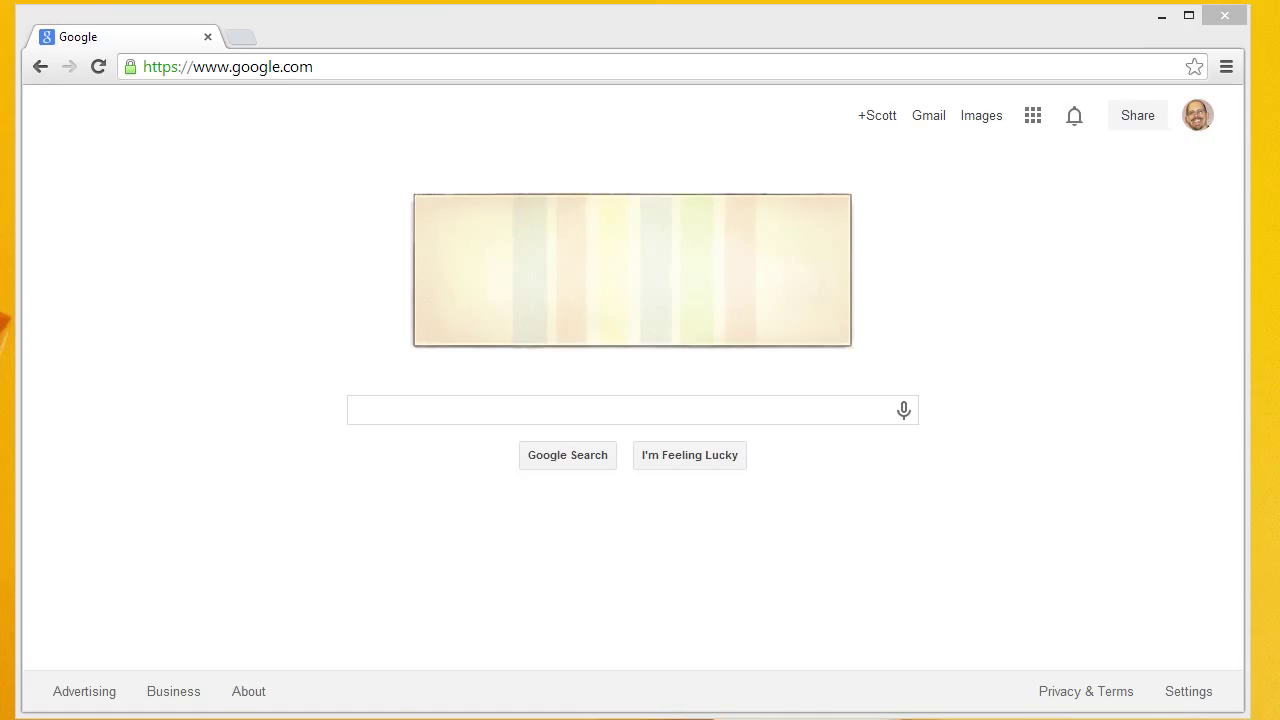
Run a Google search for 'free background videos'
click(395, 412)
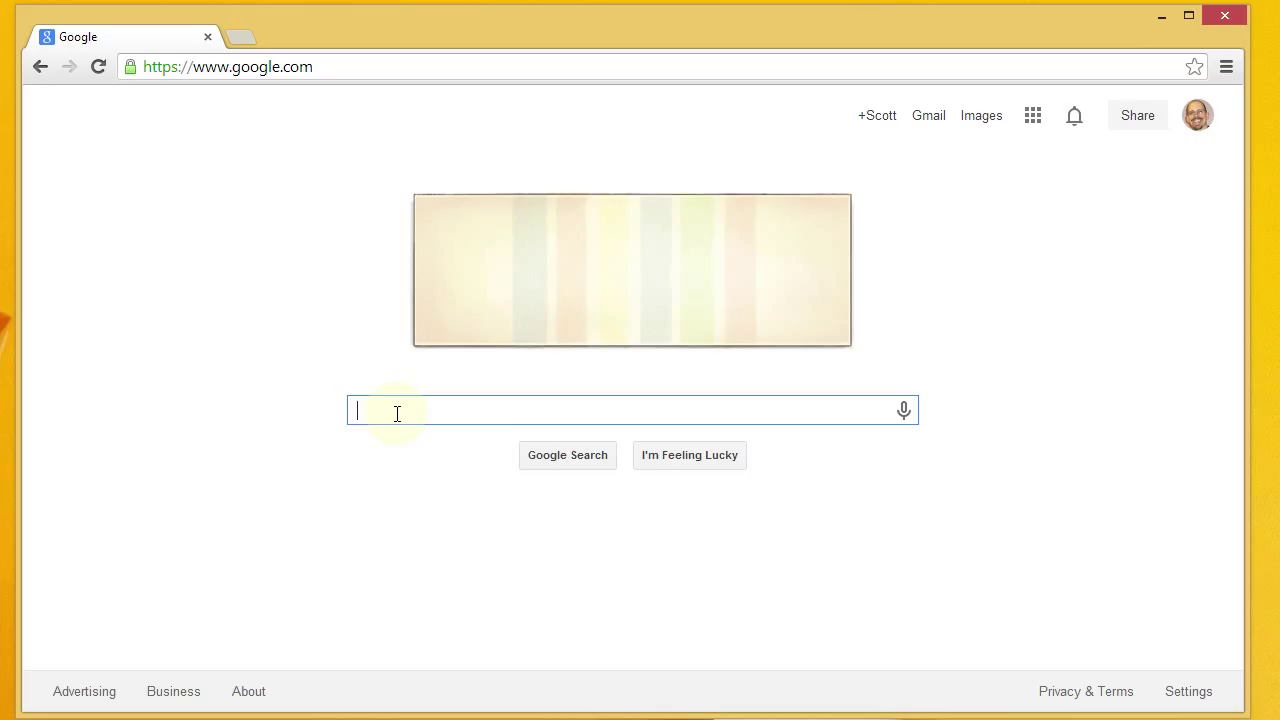
text(f)
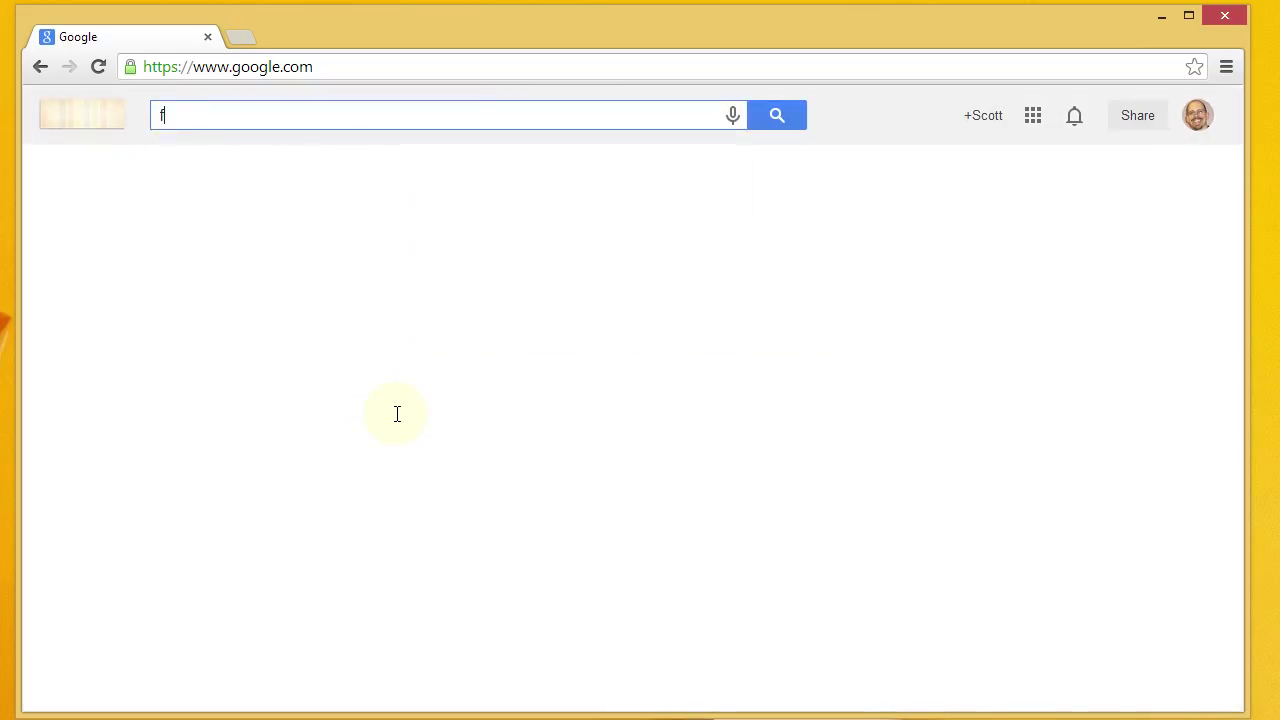
text(ree background )
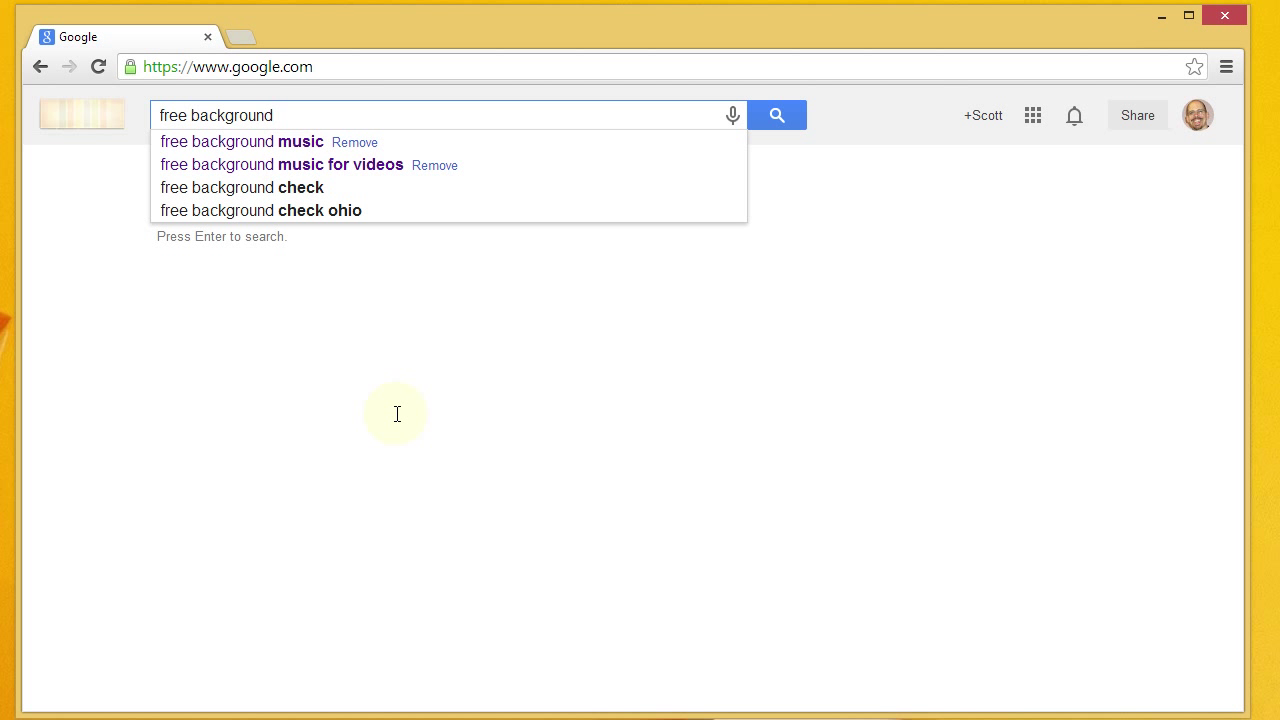
text(videos)
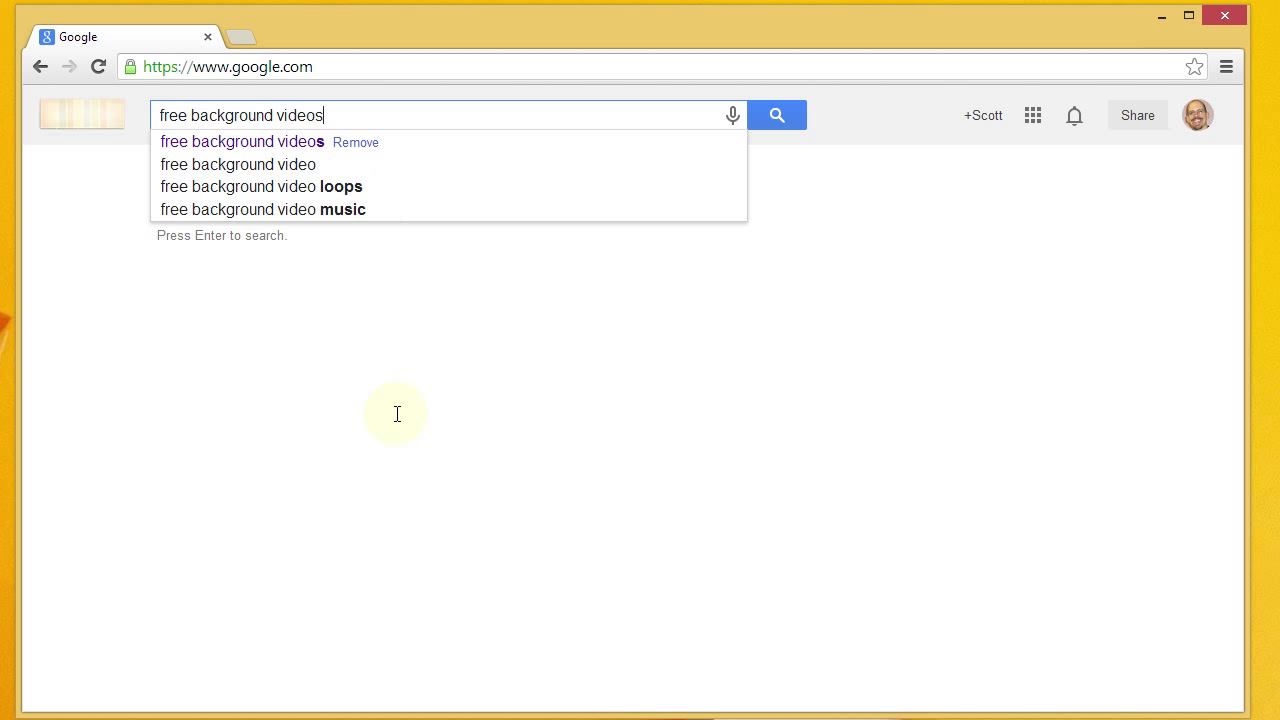
key(Return)
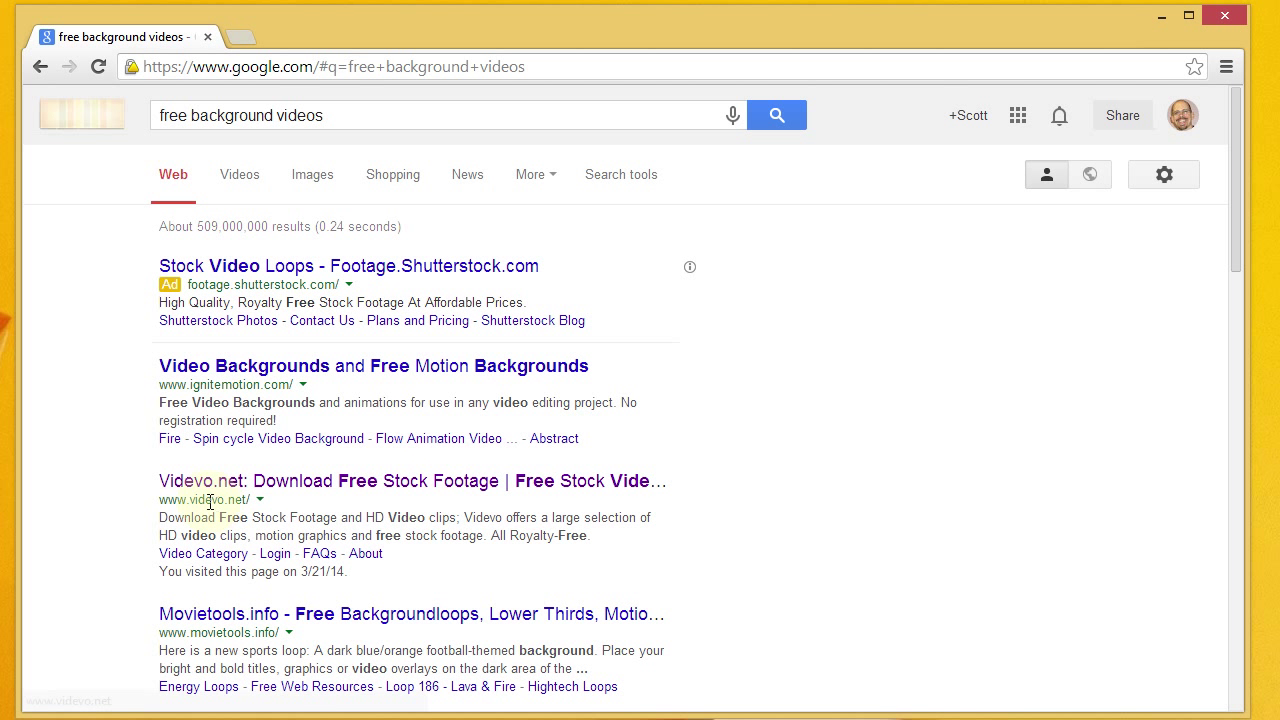
Open the Videvo.net free stock footage site from the search results
click(312, 490)
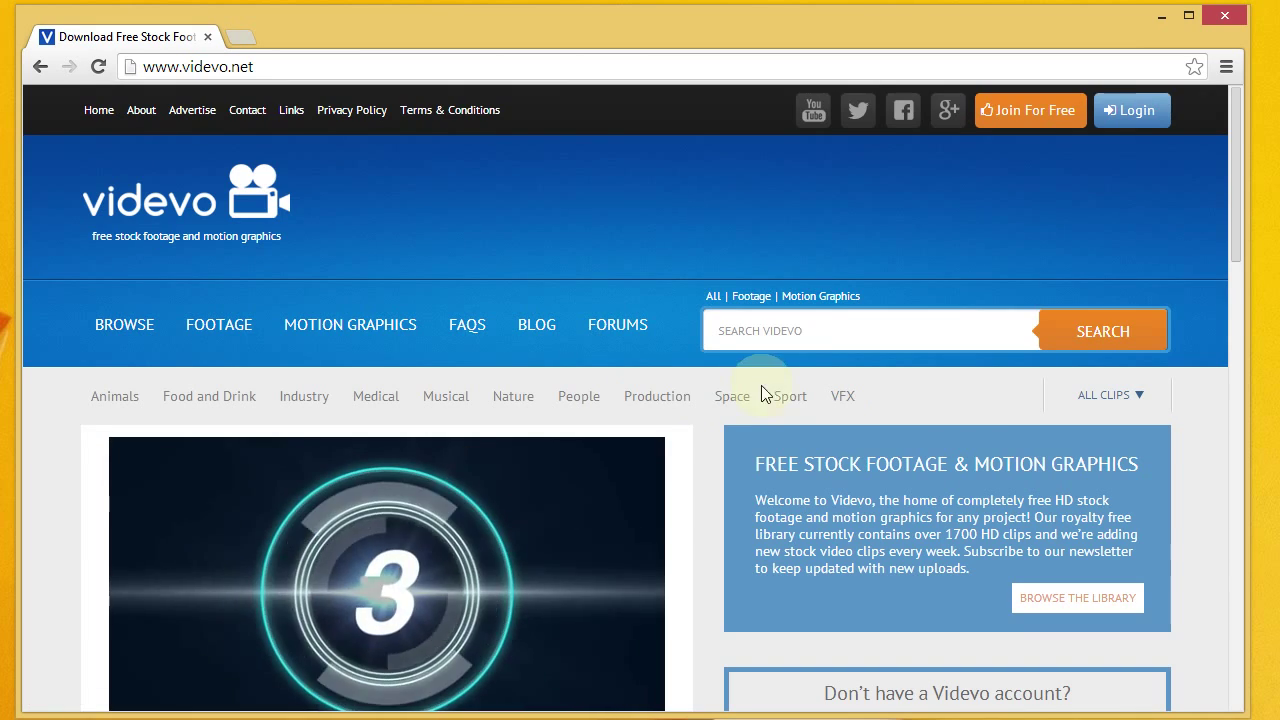
scroll(836, 386, down, 2)
scroll(837, 385, down, 2)
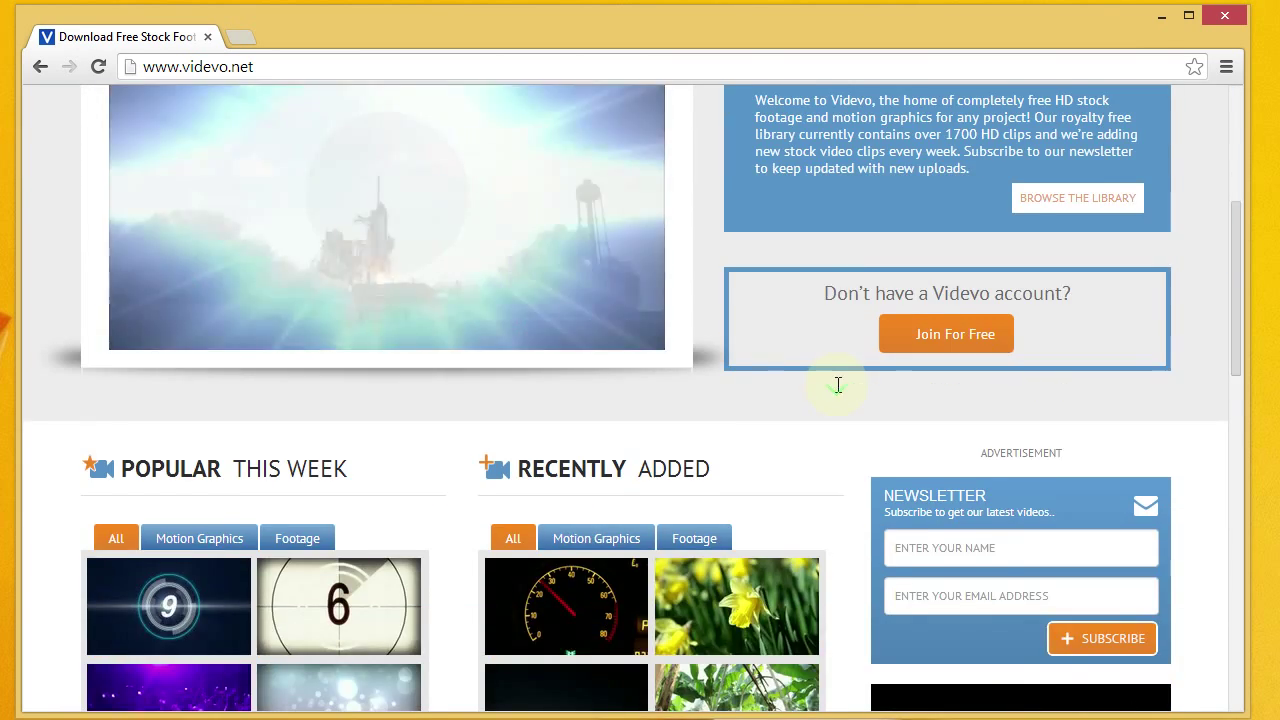
scroll(837, 385, down, 2)
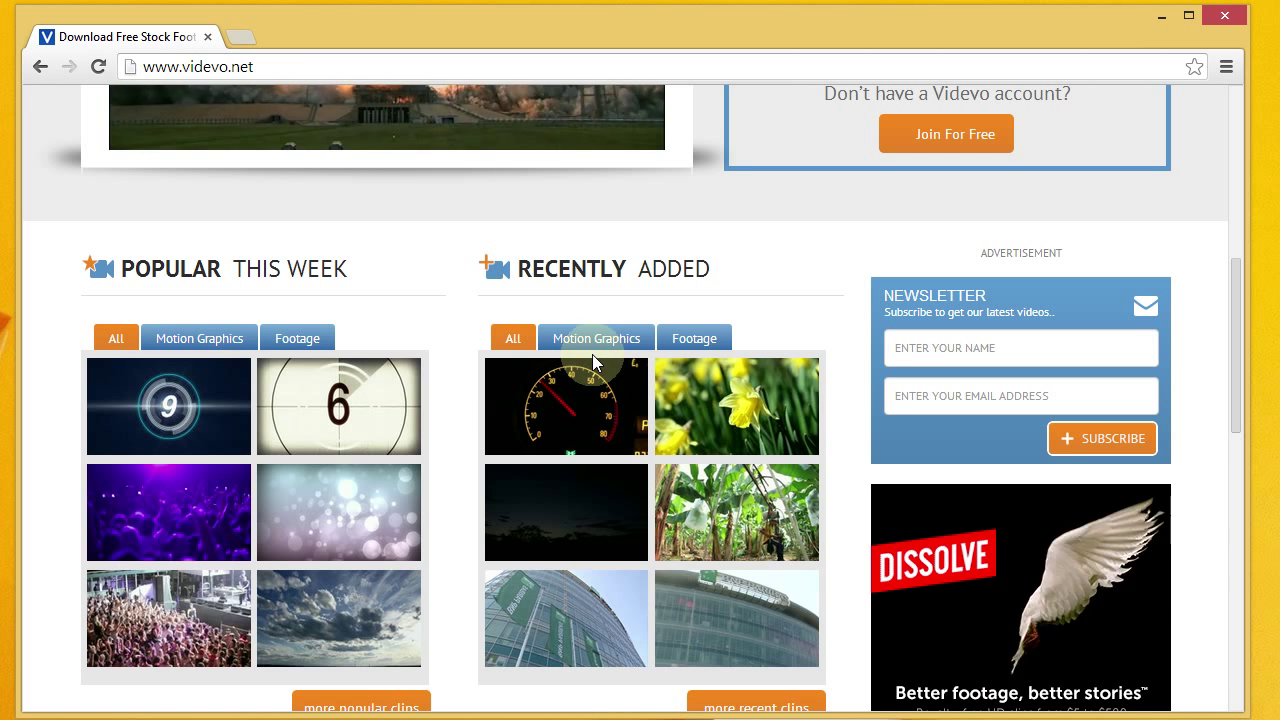
scroll(543, 370, down, 1)
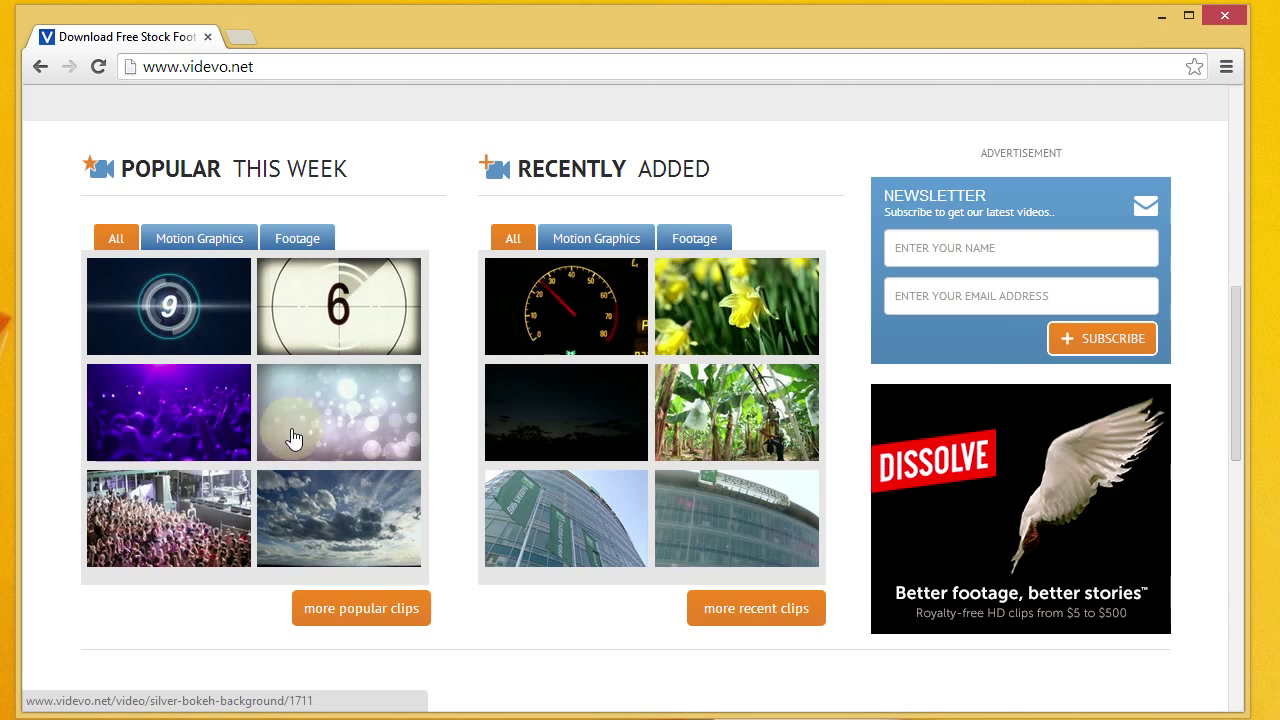
Open Videvo's full listing of most popular all-time clips
click(388, 618)
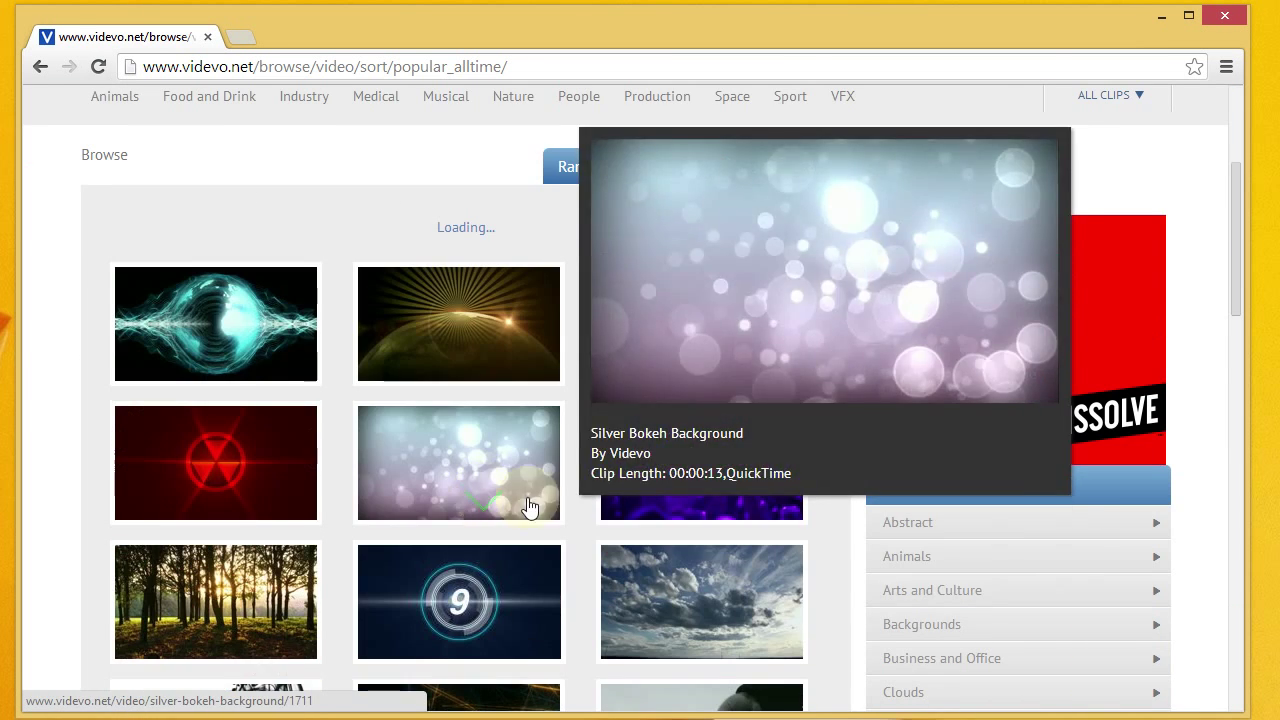
scroll(600, 565, down, 2)
scroll(566, 534, down, 4)
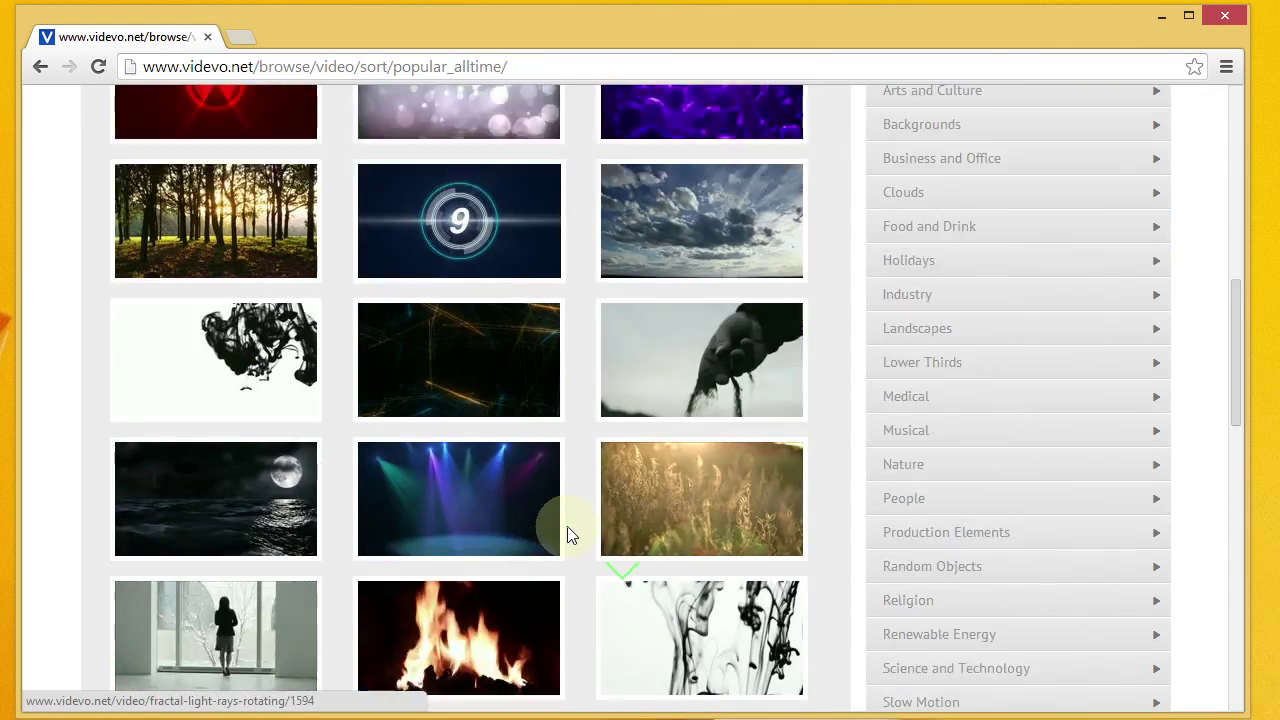
scroll(564, 532, up, 3)
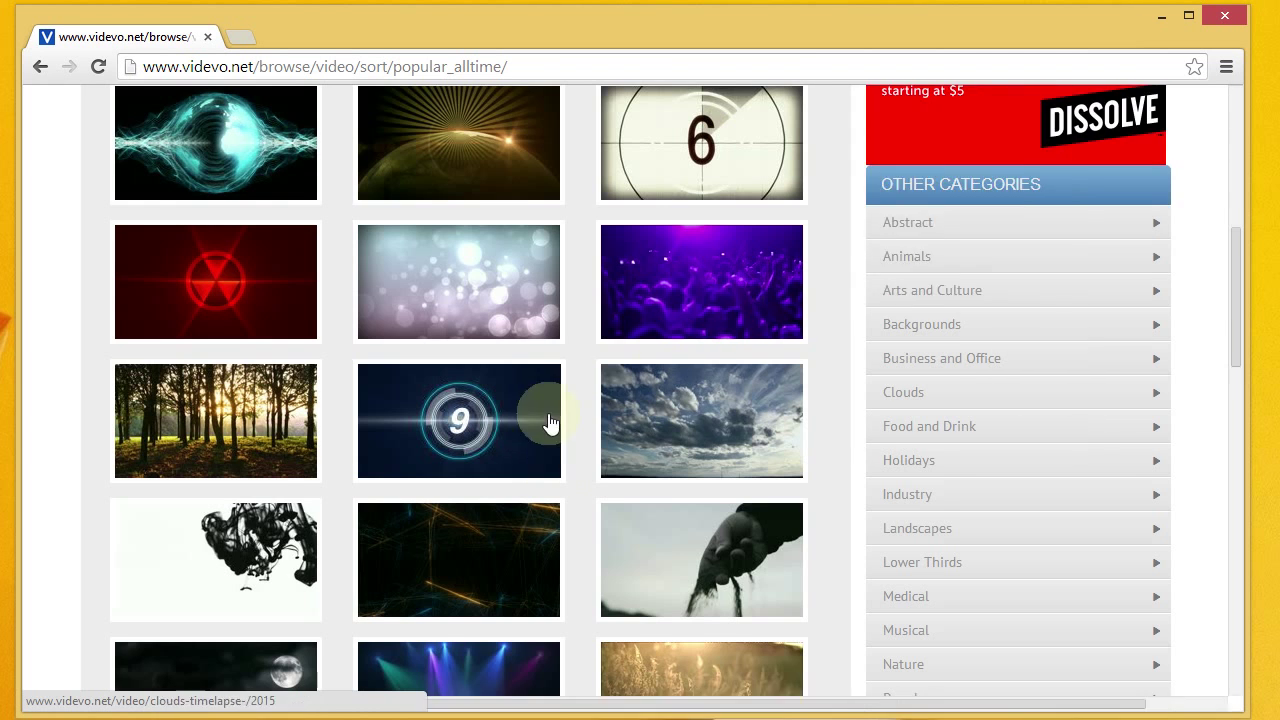
scroll(560, 471, down, 2)
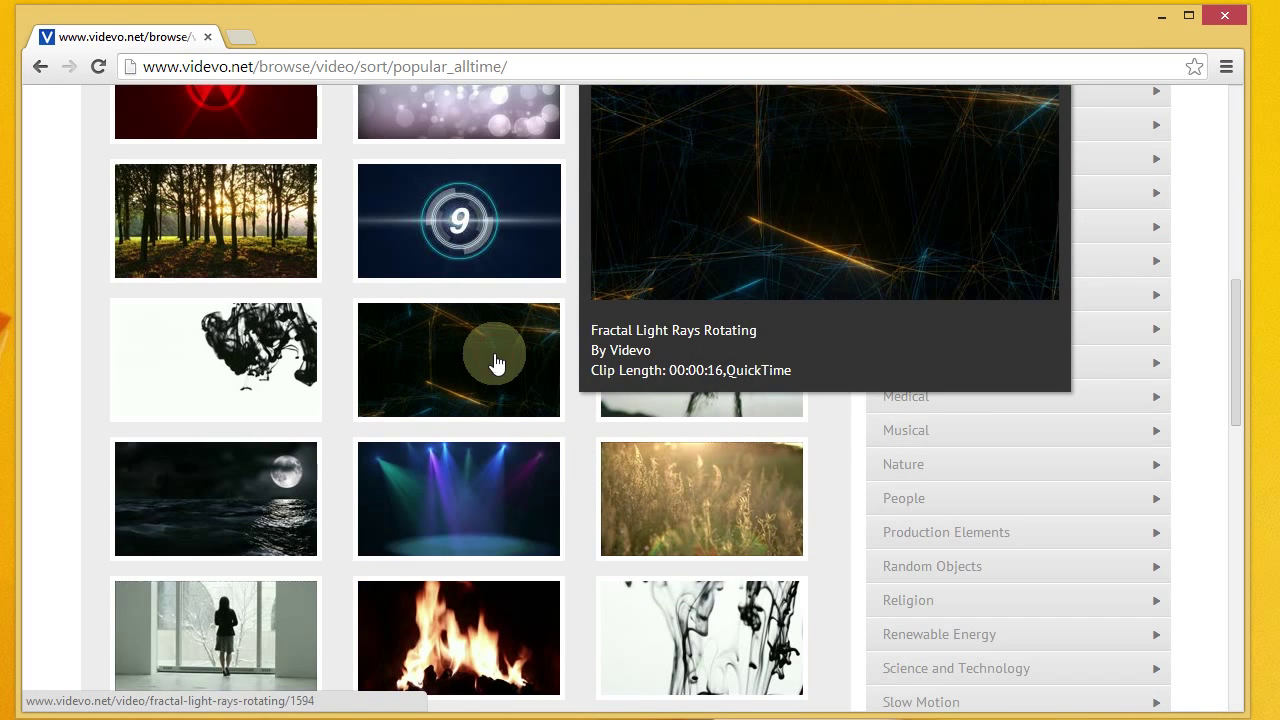
Open the Fractal Light Rays Rotating clip page
click(496, 363)
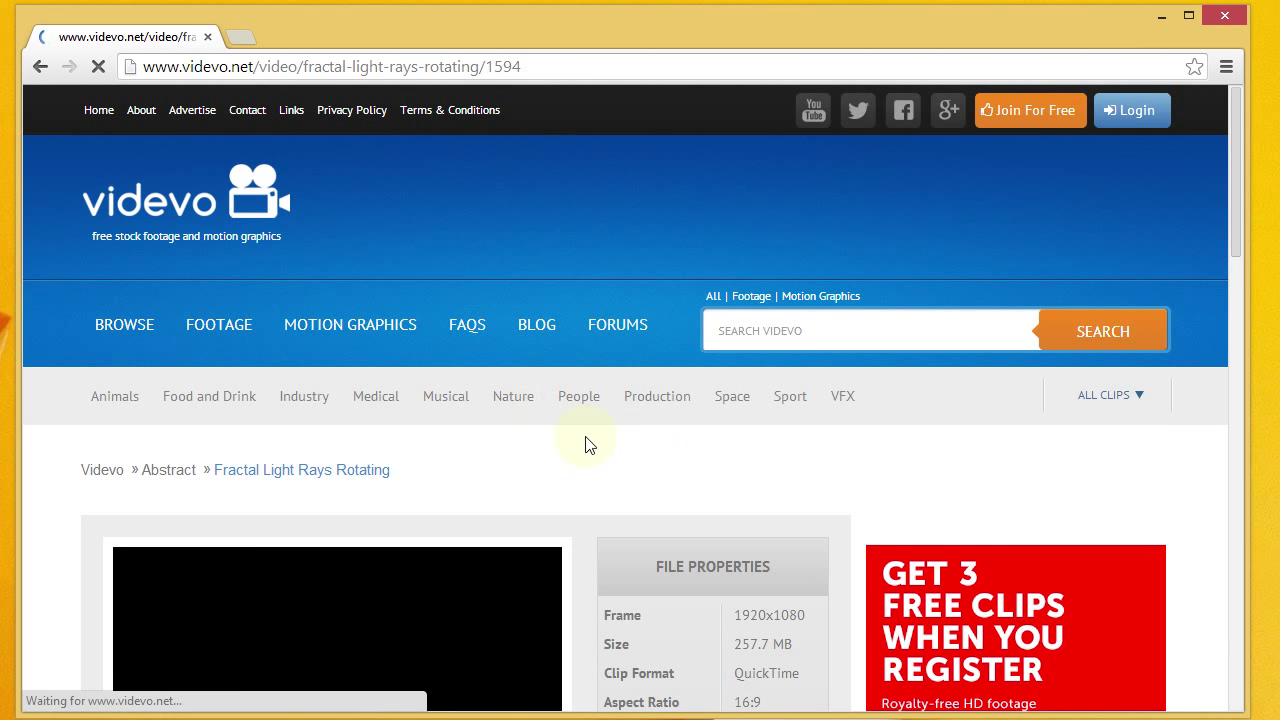
scroll(657, 465, down, 4)
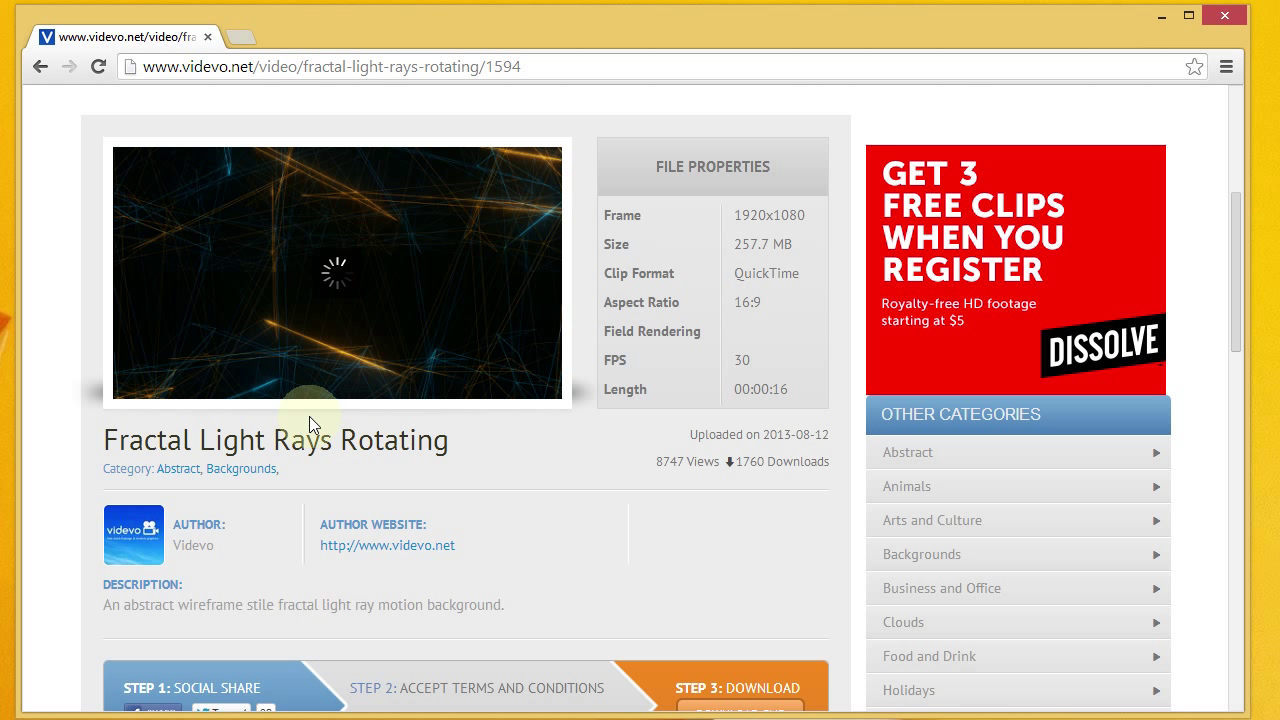
scroll(586, 406, down, 2)
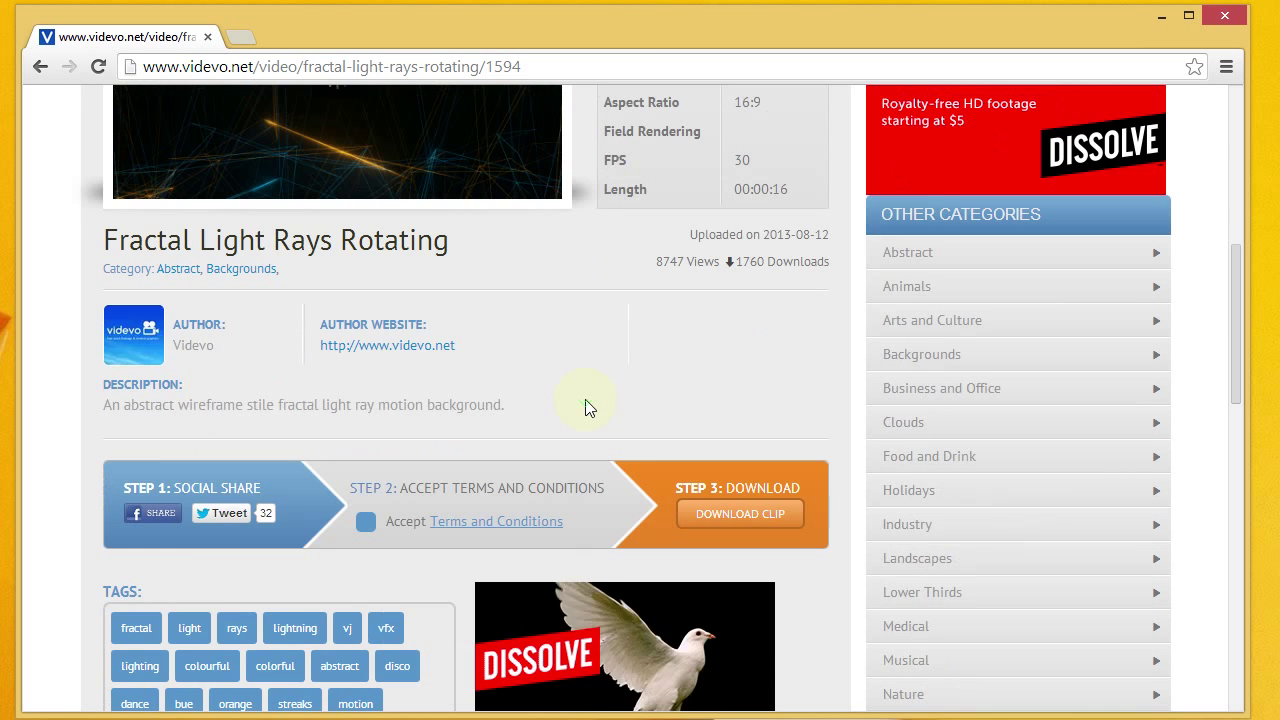
scroll(586, 402, up, 1)
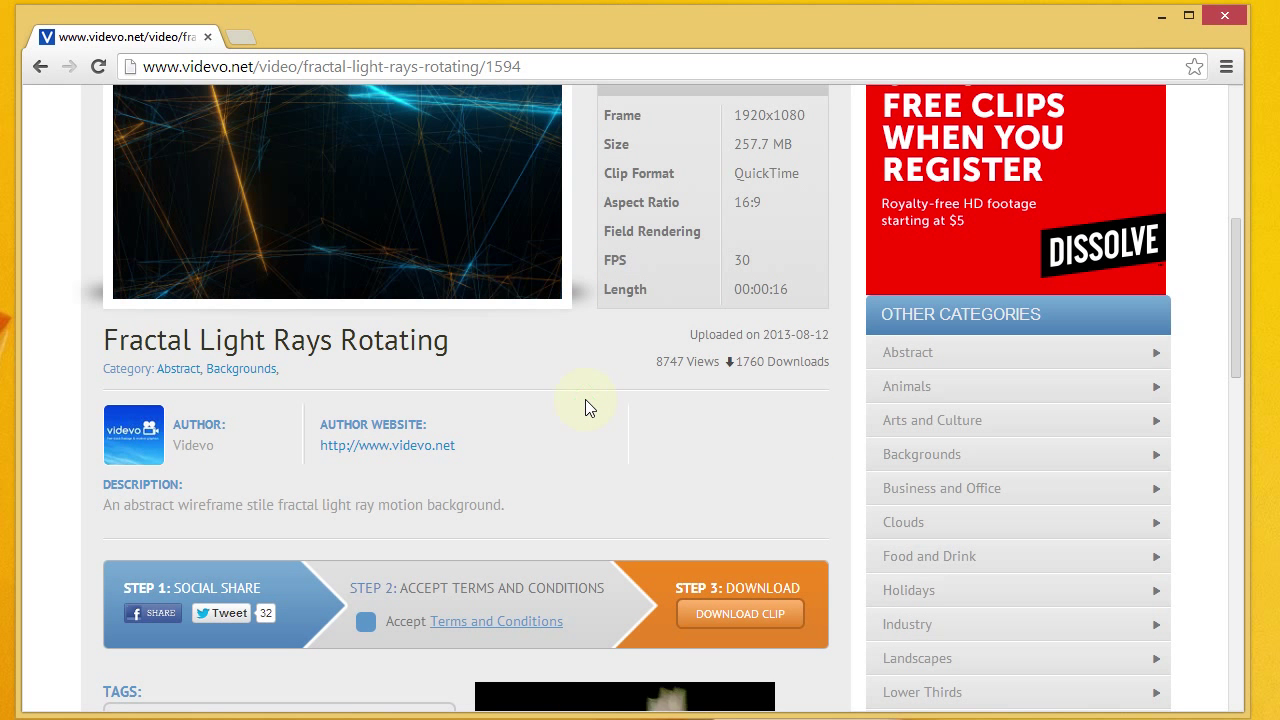
scroll(585, 400, up, 2)
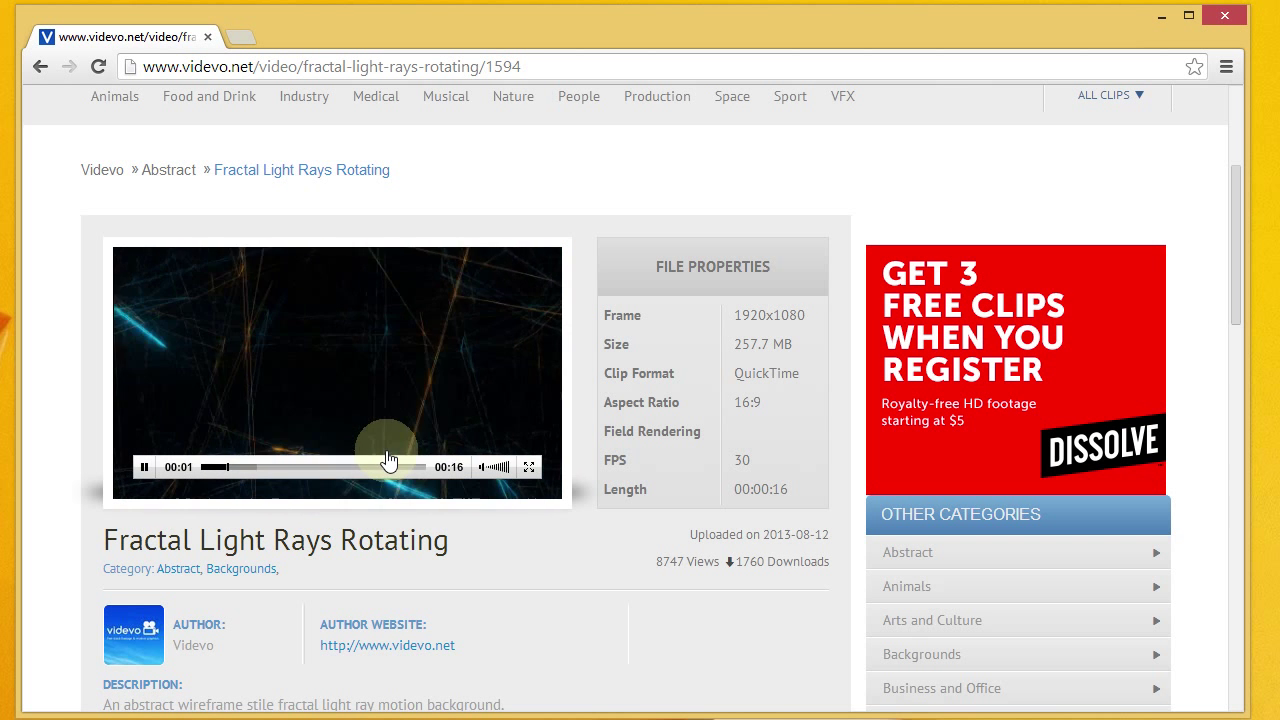
Pause the clip preview and review its 1920x1080, 16-second details and download section
click(145, 467)
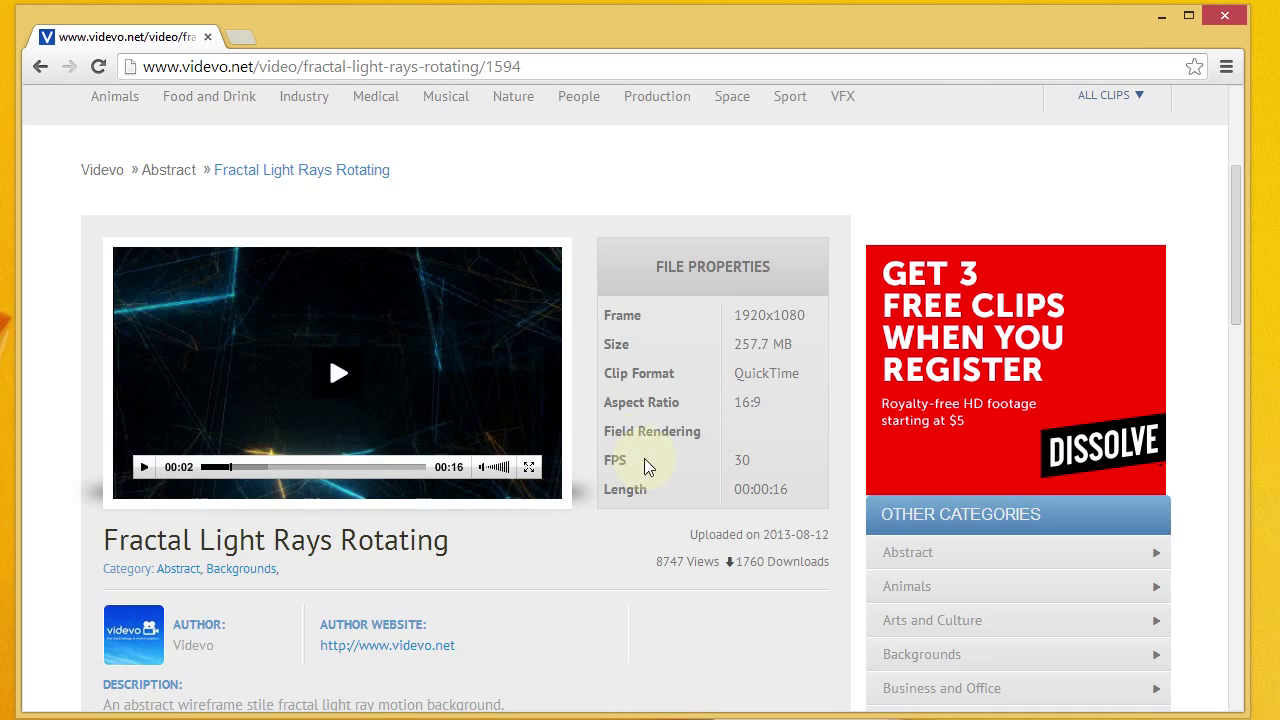
scroll(620, 444, down, 3)
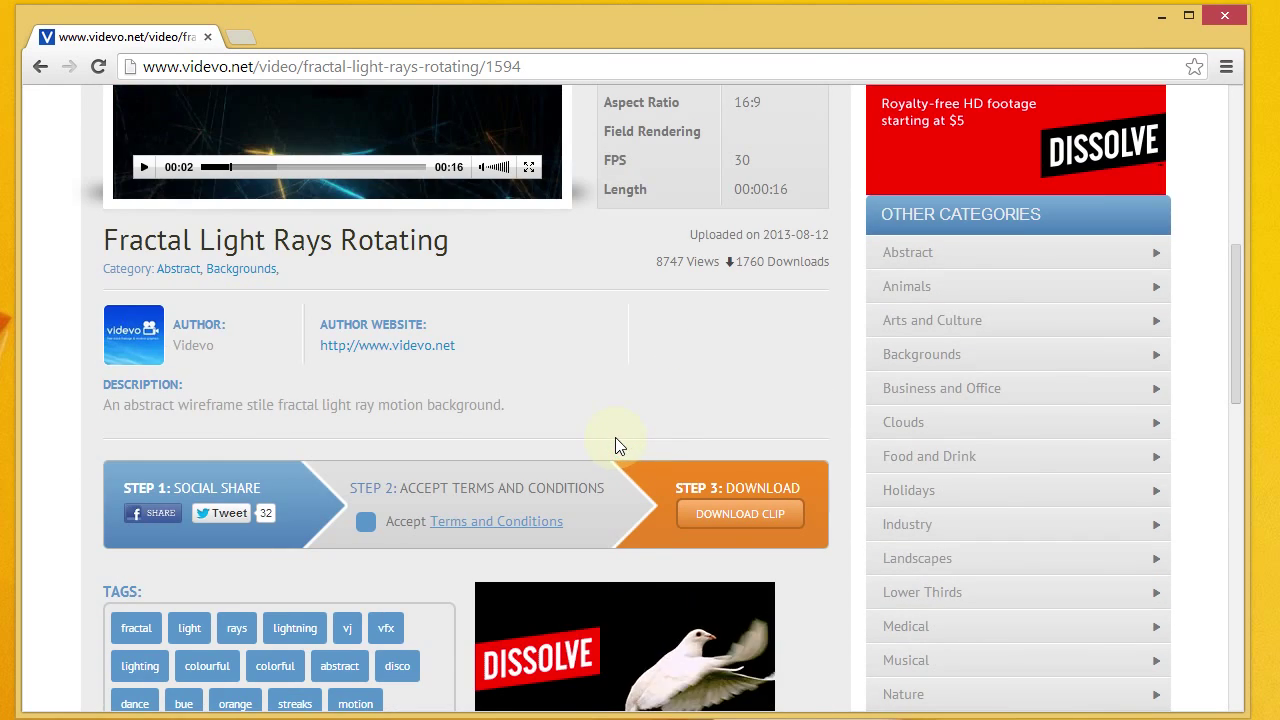
scroll(616, 440, down, 4)
scroll(618, 447, down, 3)
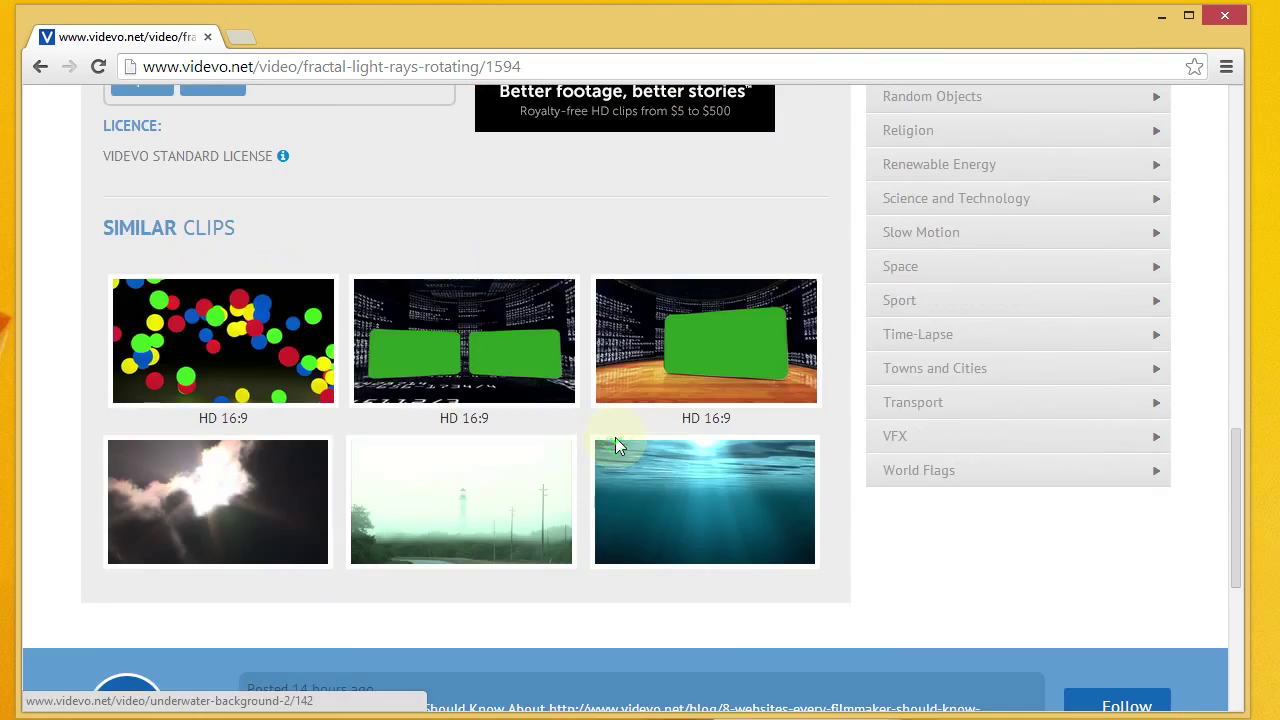
scroll(615, 440, up, 10)
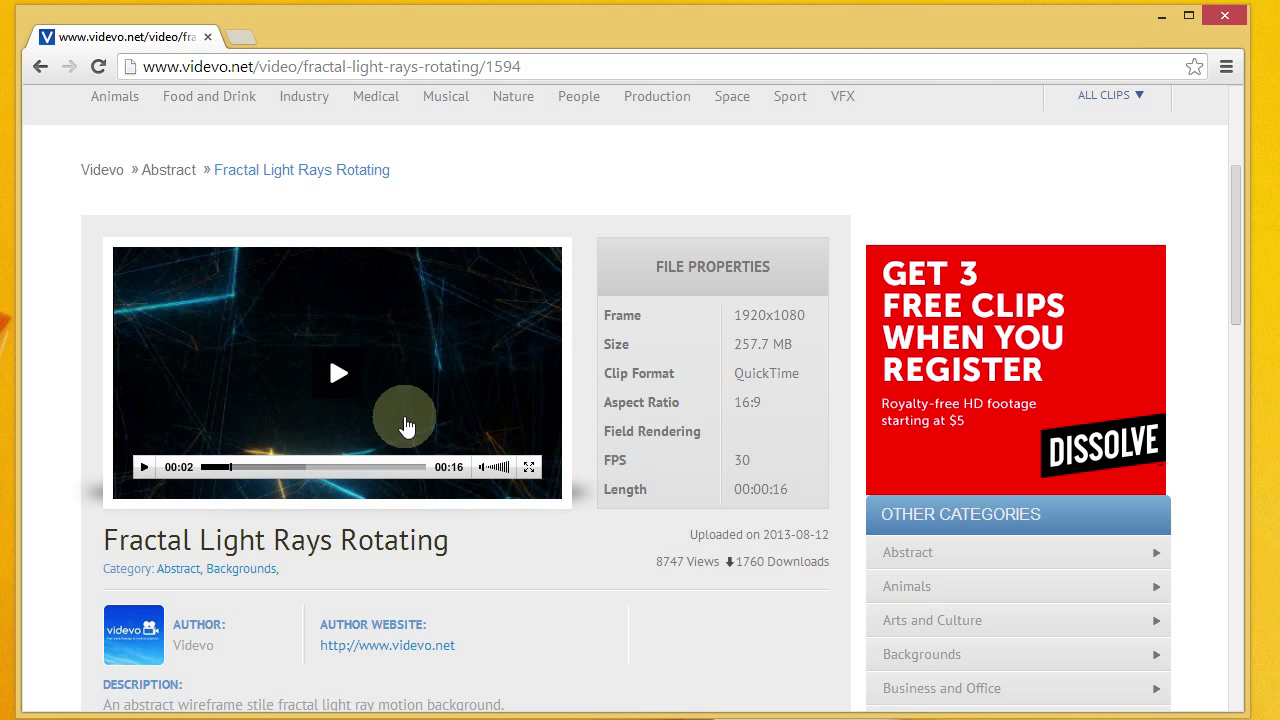
scroll(540, 542, down, 3)
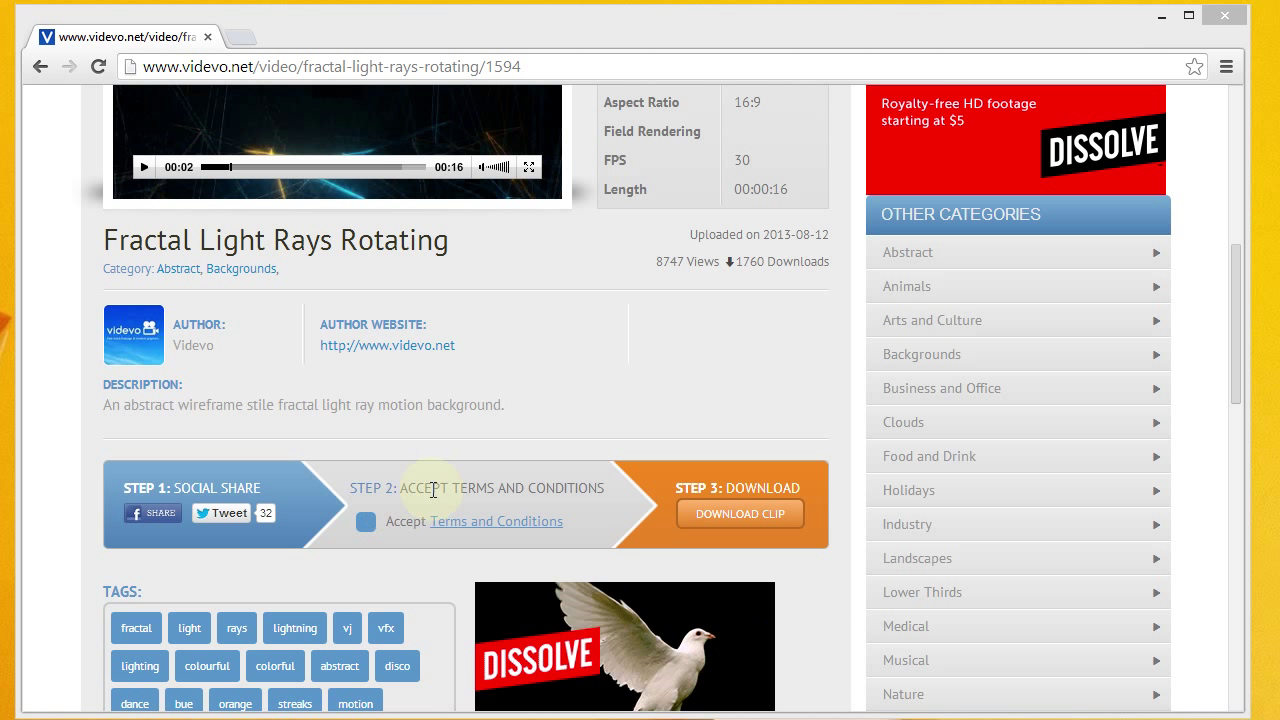
Accept the terms and download the Fractal Light Rays Rotating clip as hd0933.mov
click(366, 523)
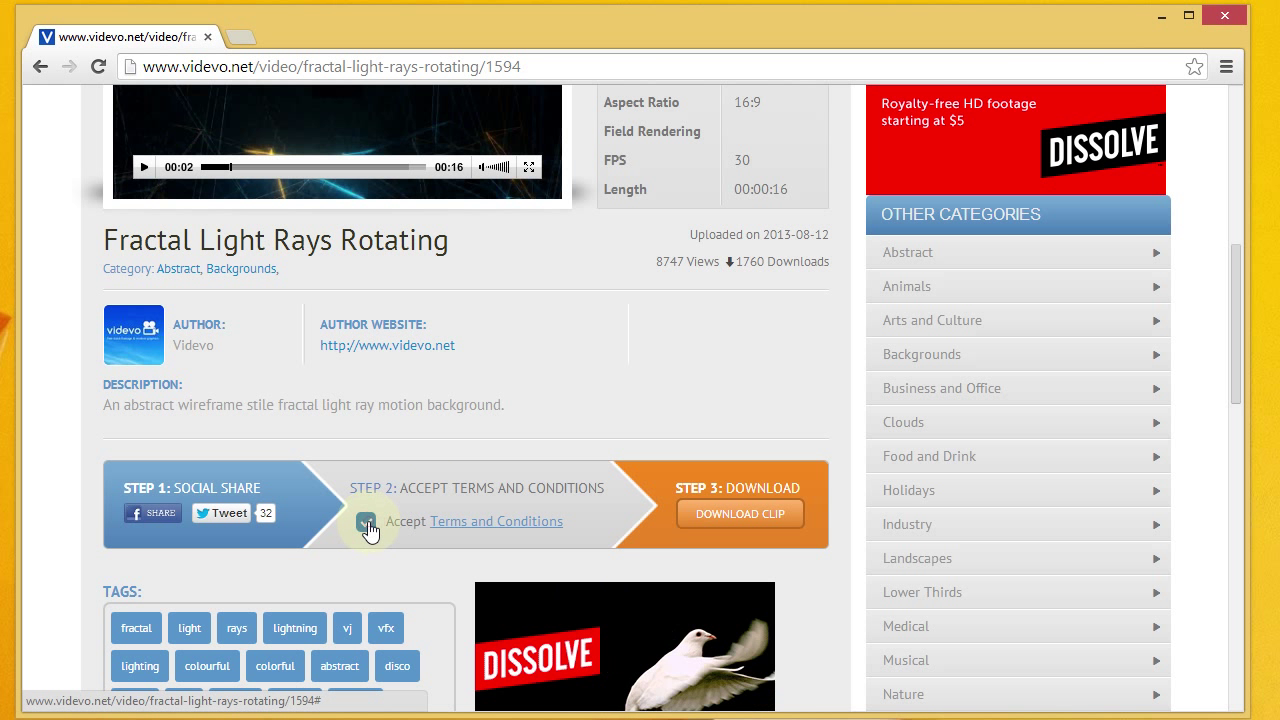
click(745, 520)
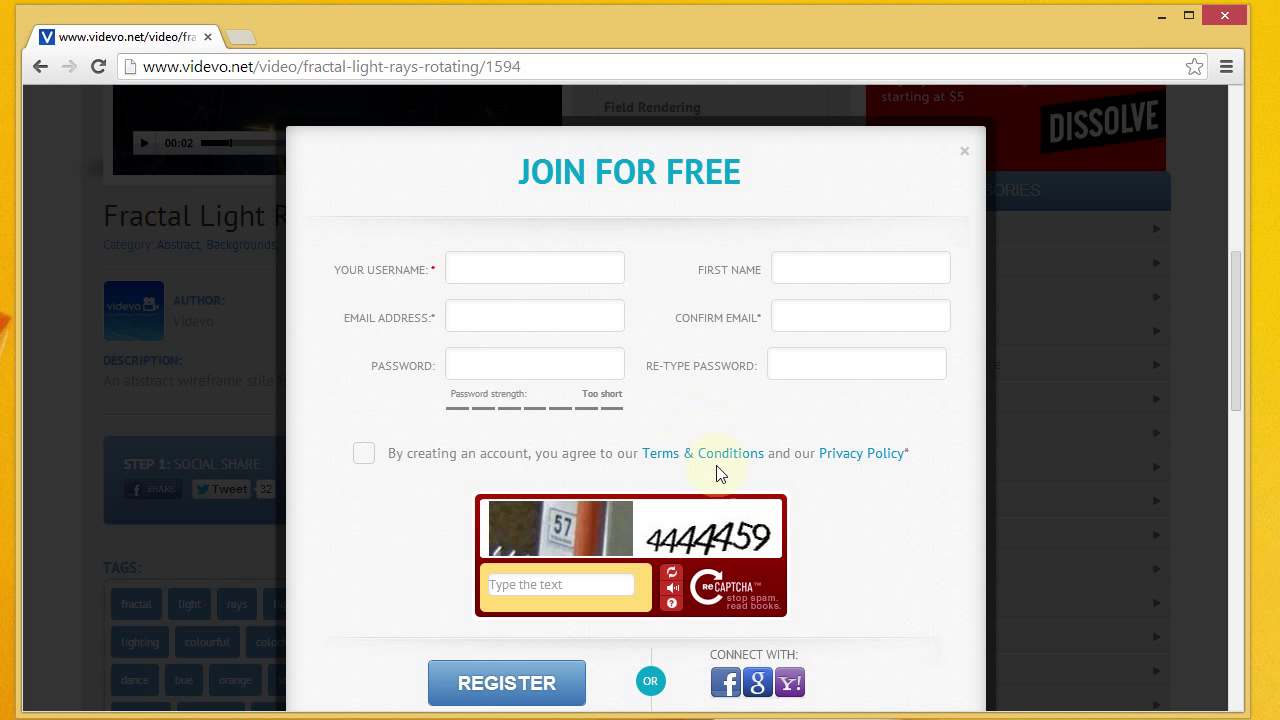
scroll(700, 434, down, 2)
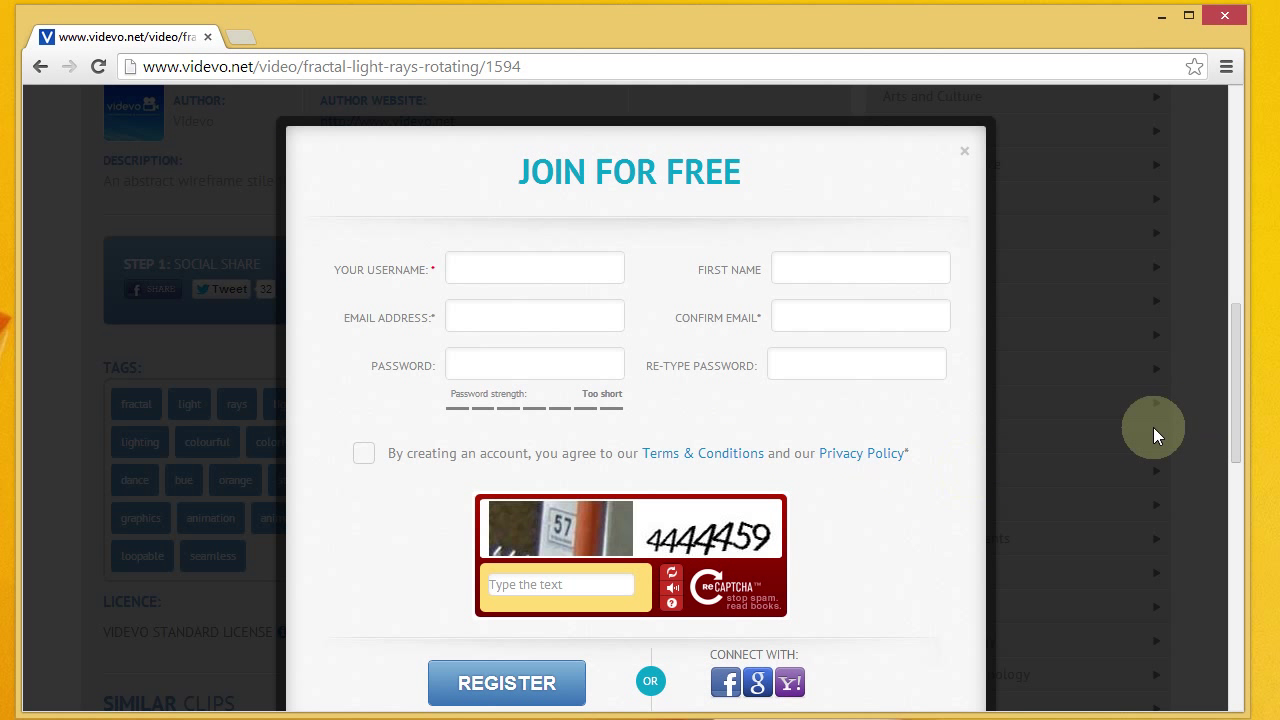
drag(1237, 382, 1232, 422)
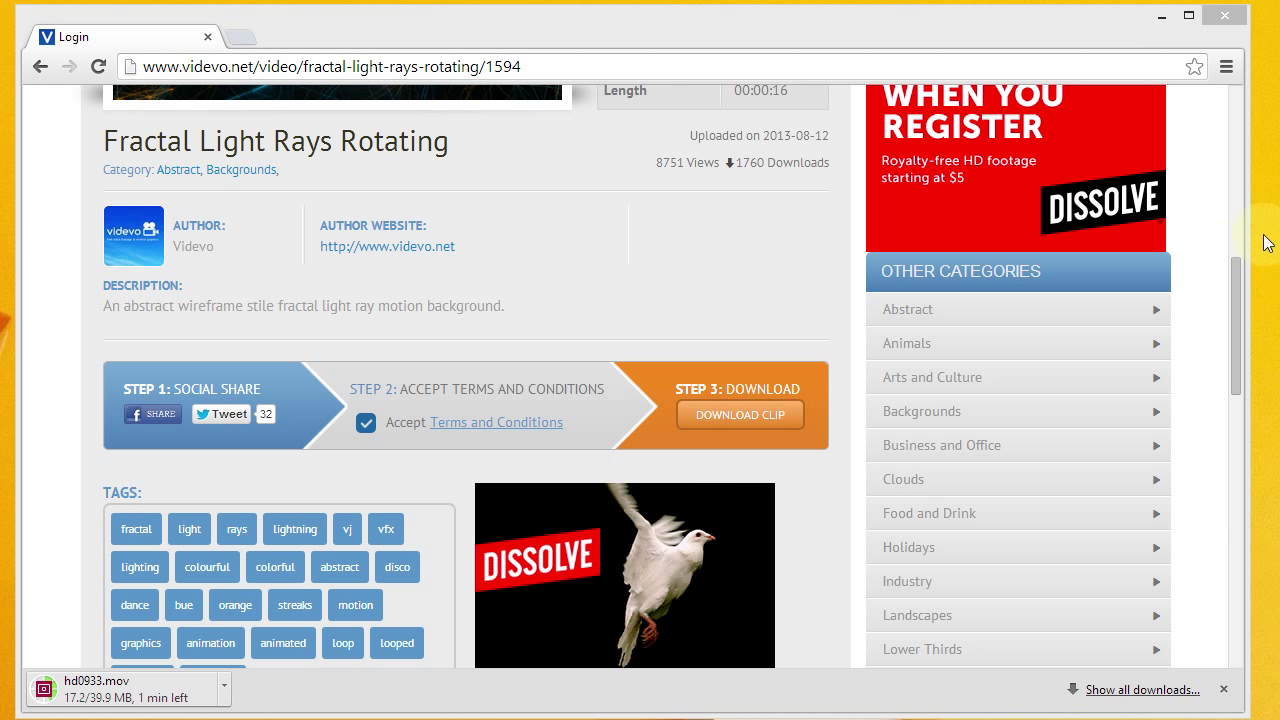
Go to google.com and search for 'free background music'
click(615, 64)
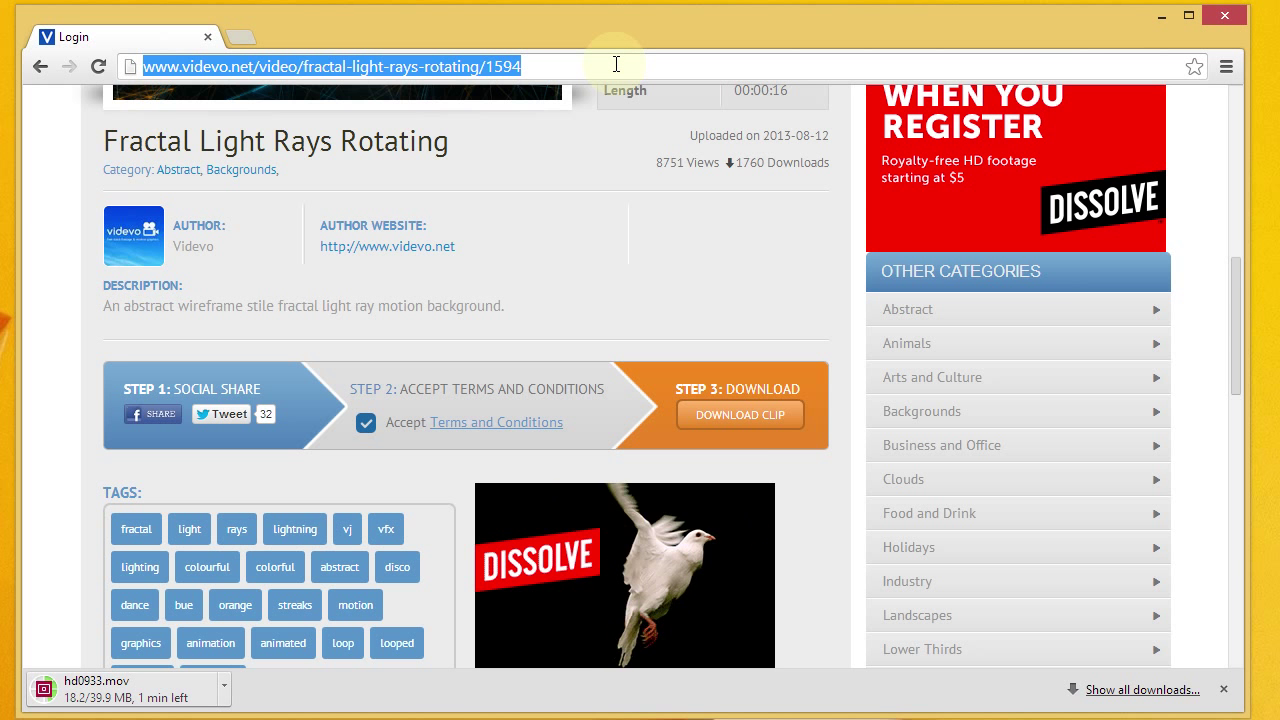
text(goog)
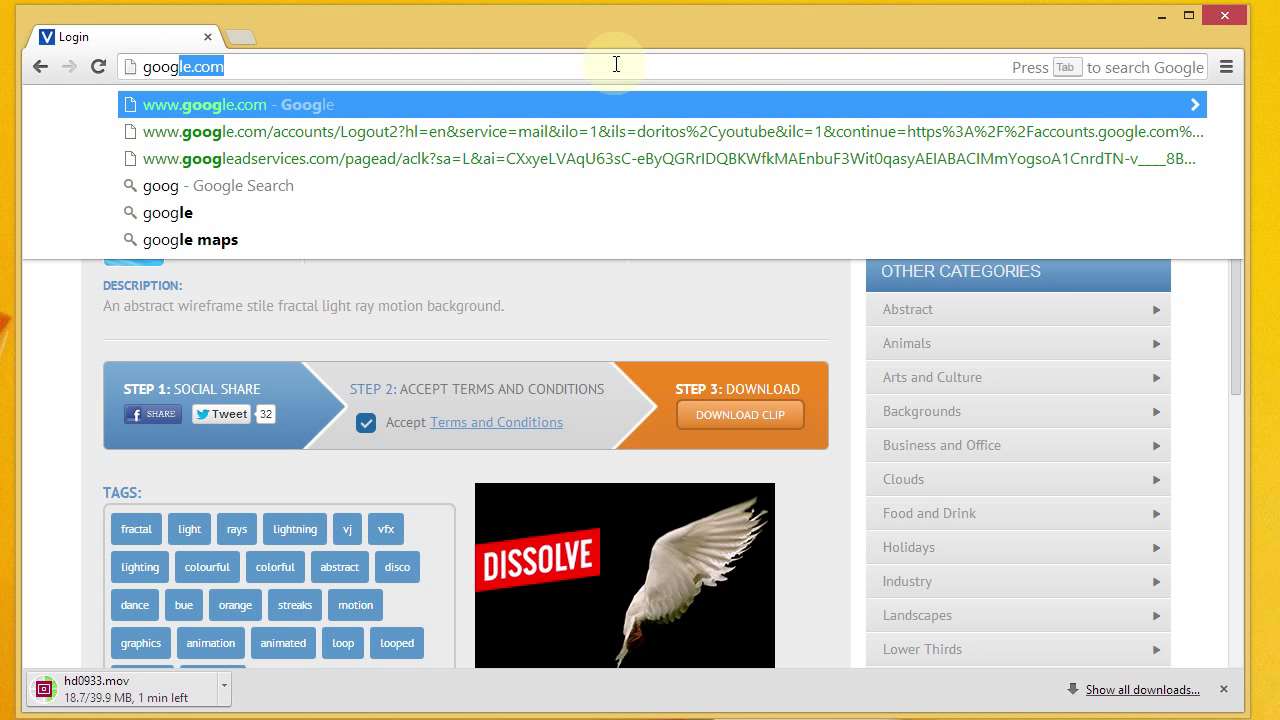
text(le.com)
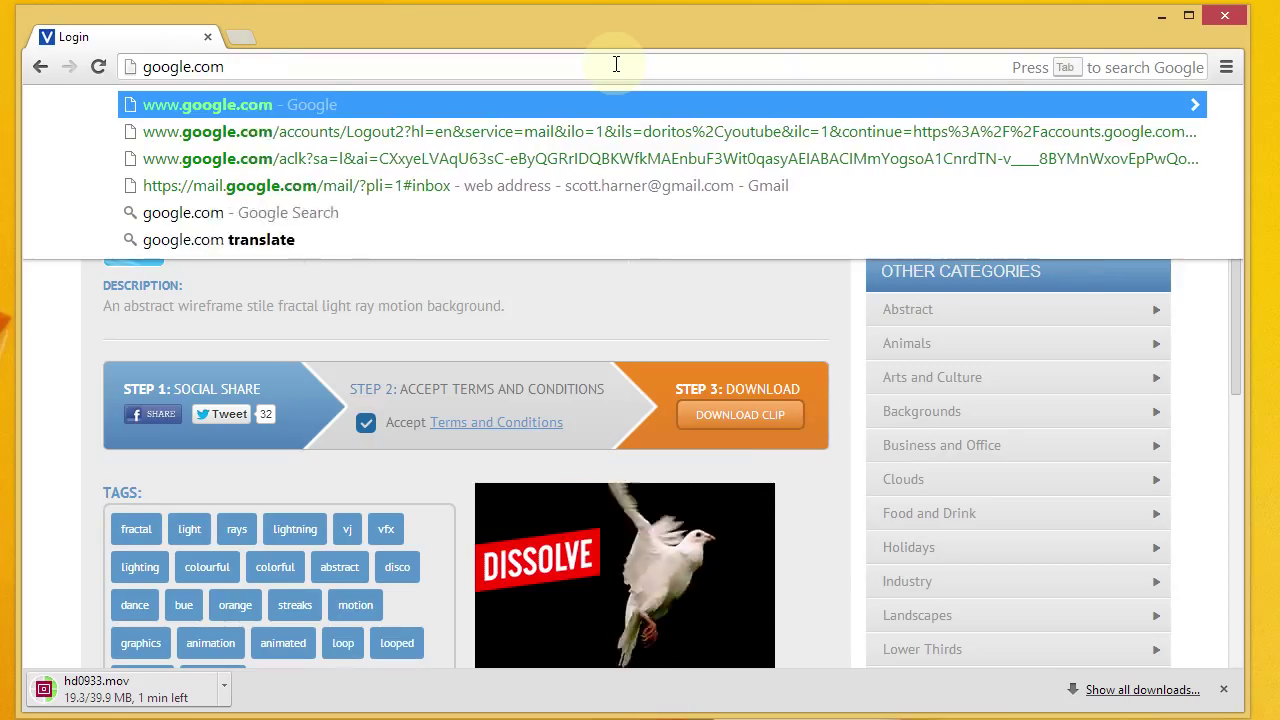
key(Return)
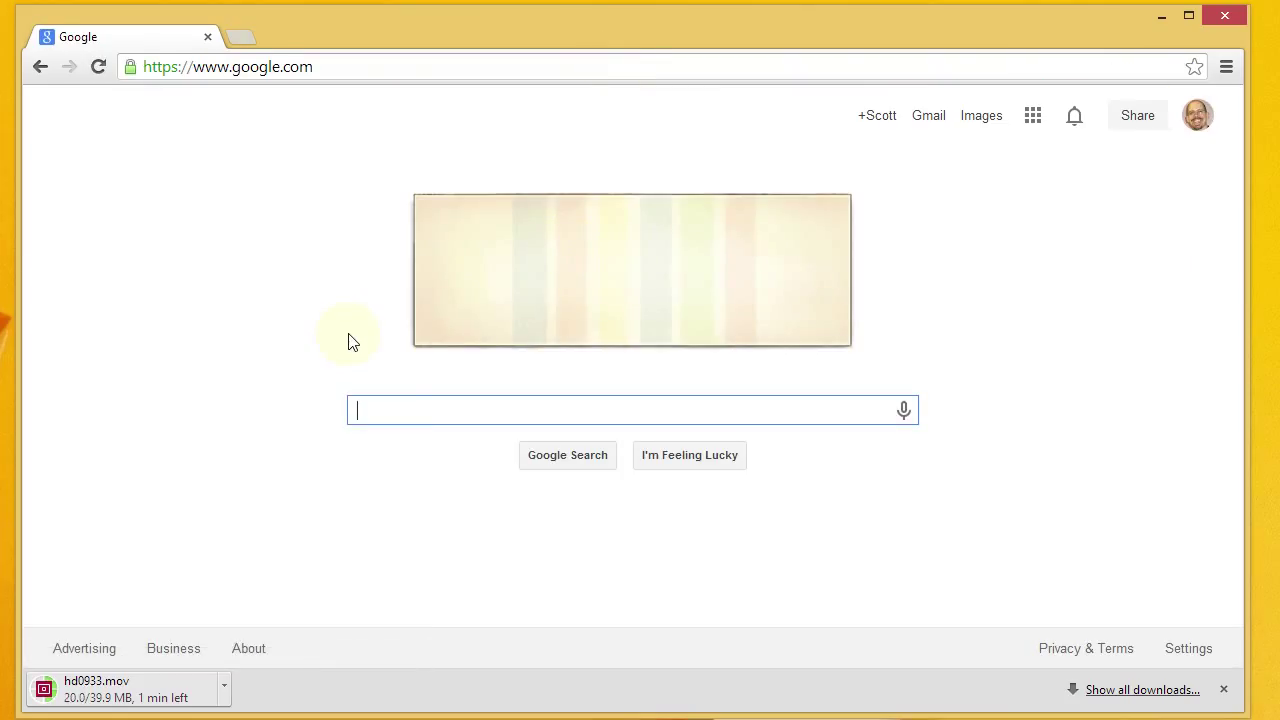
text(f)
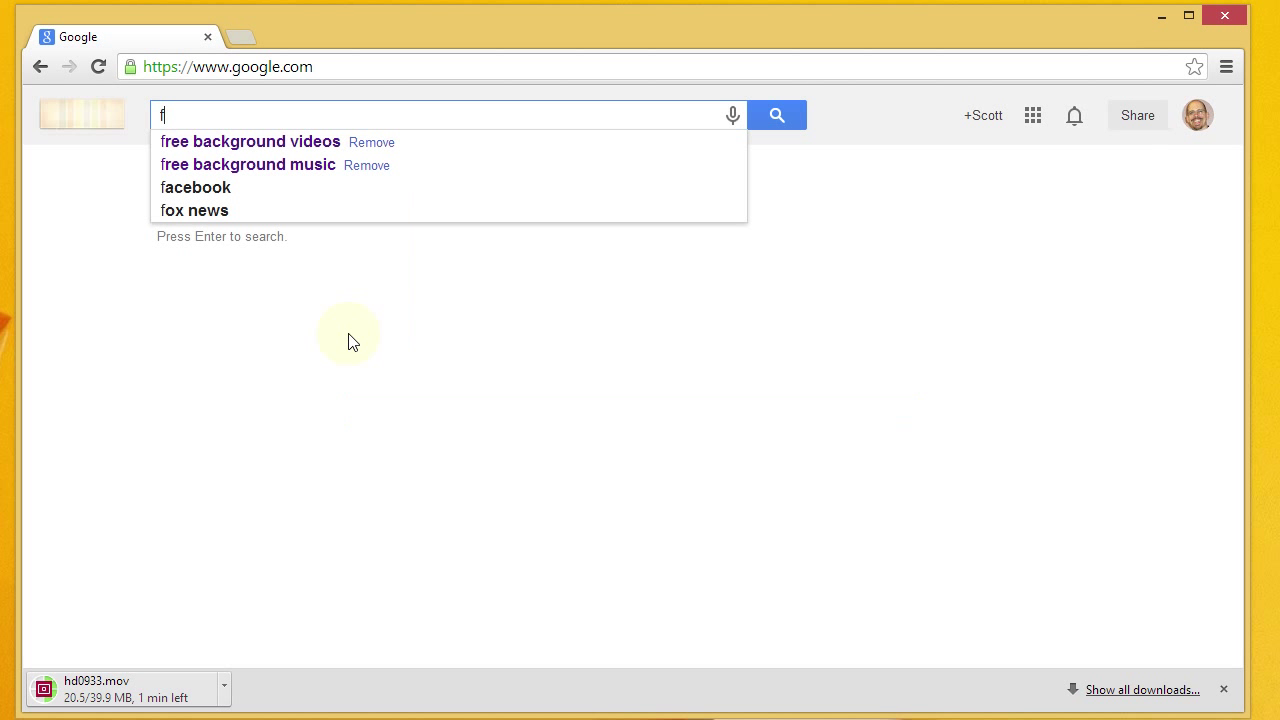
text(ree b)
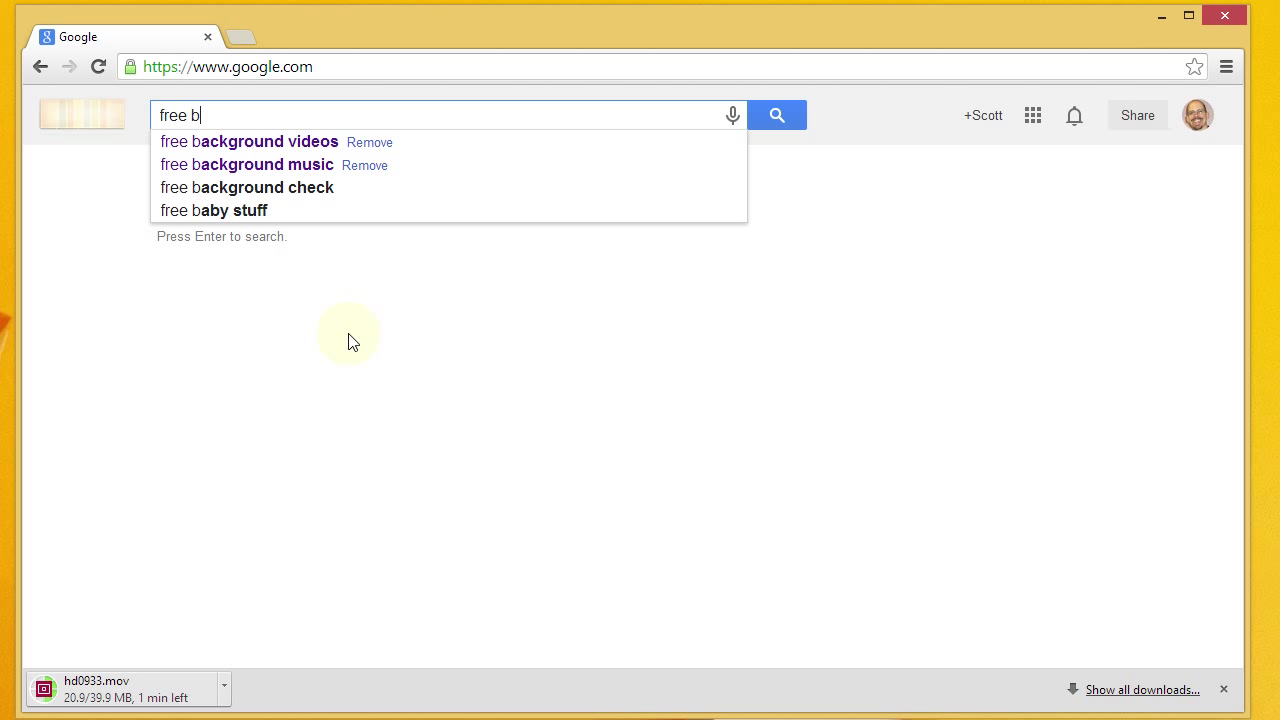
text(ackg)
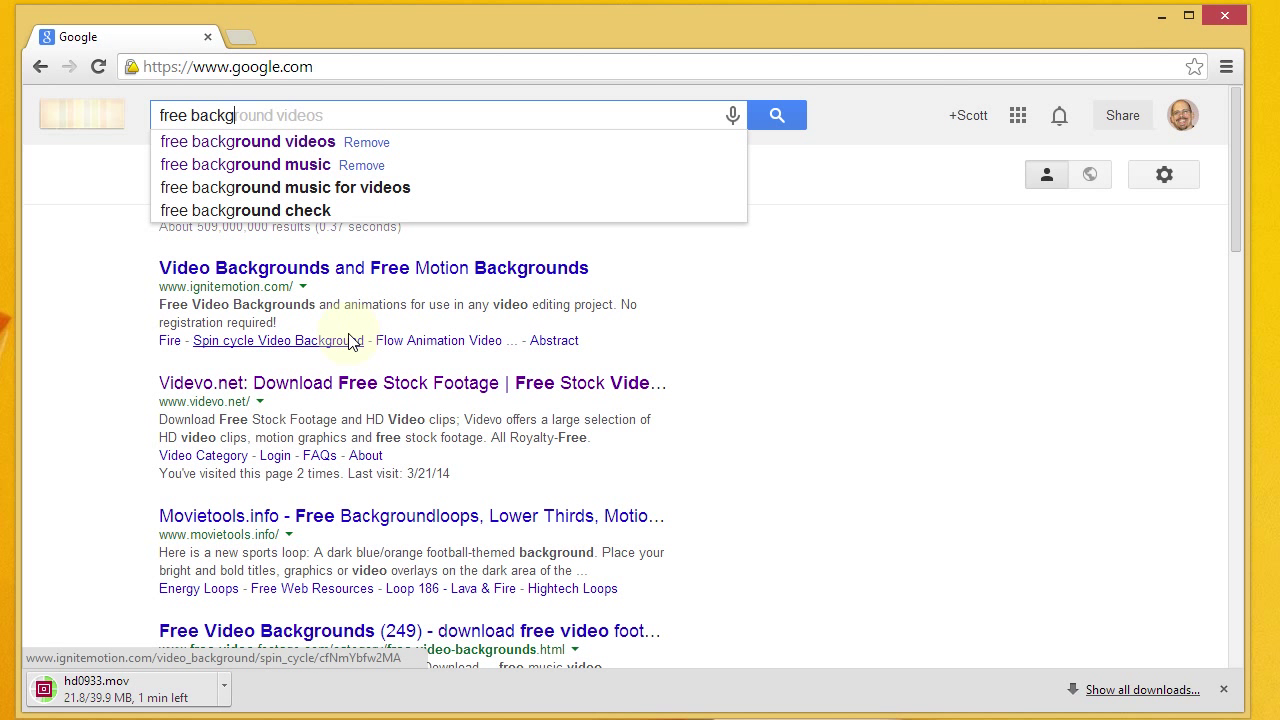
key(Down)
key(Down)
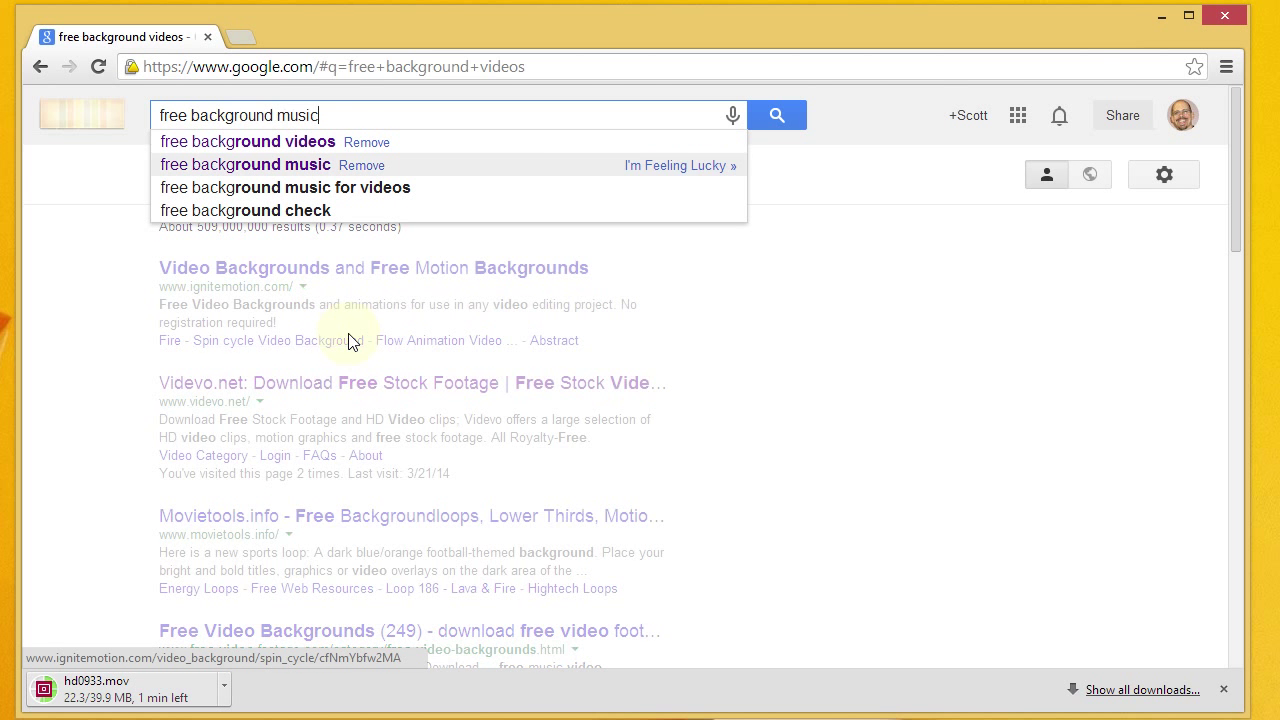
key(Return)
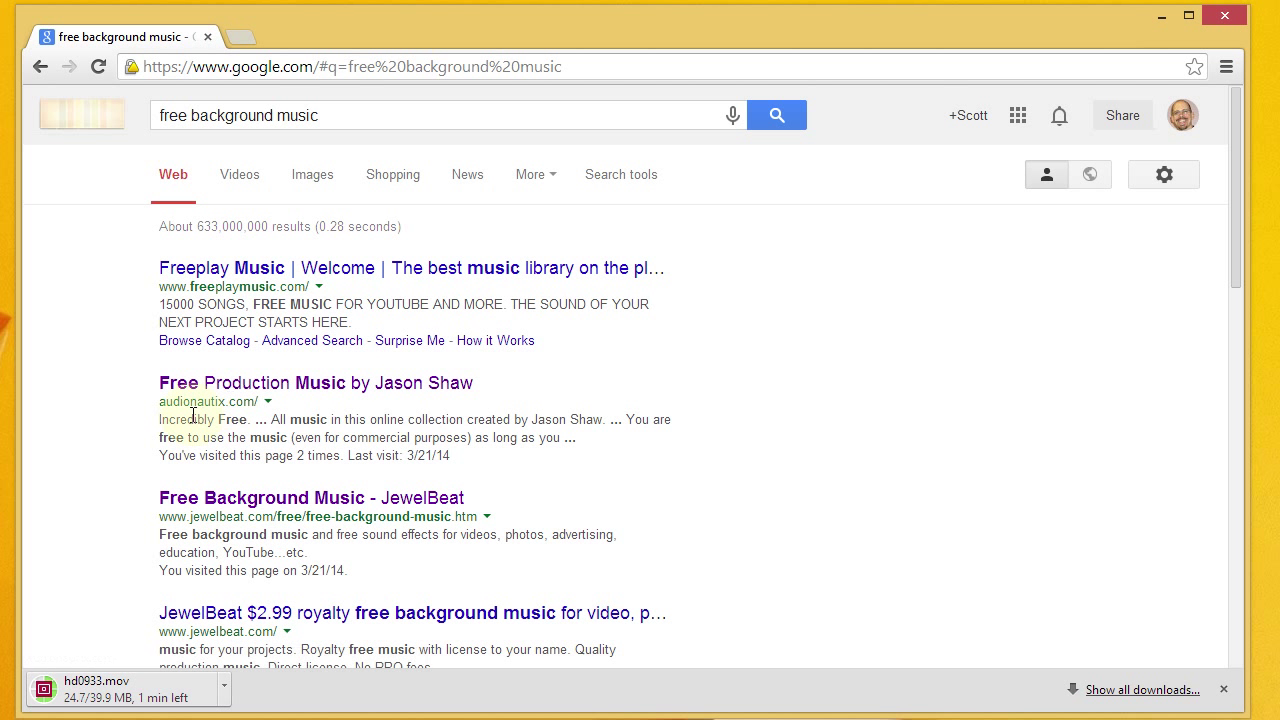
Open the Audionautix free production music site from the results
click(349, 386)
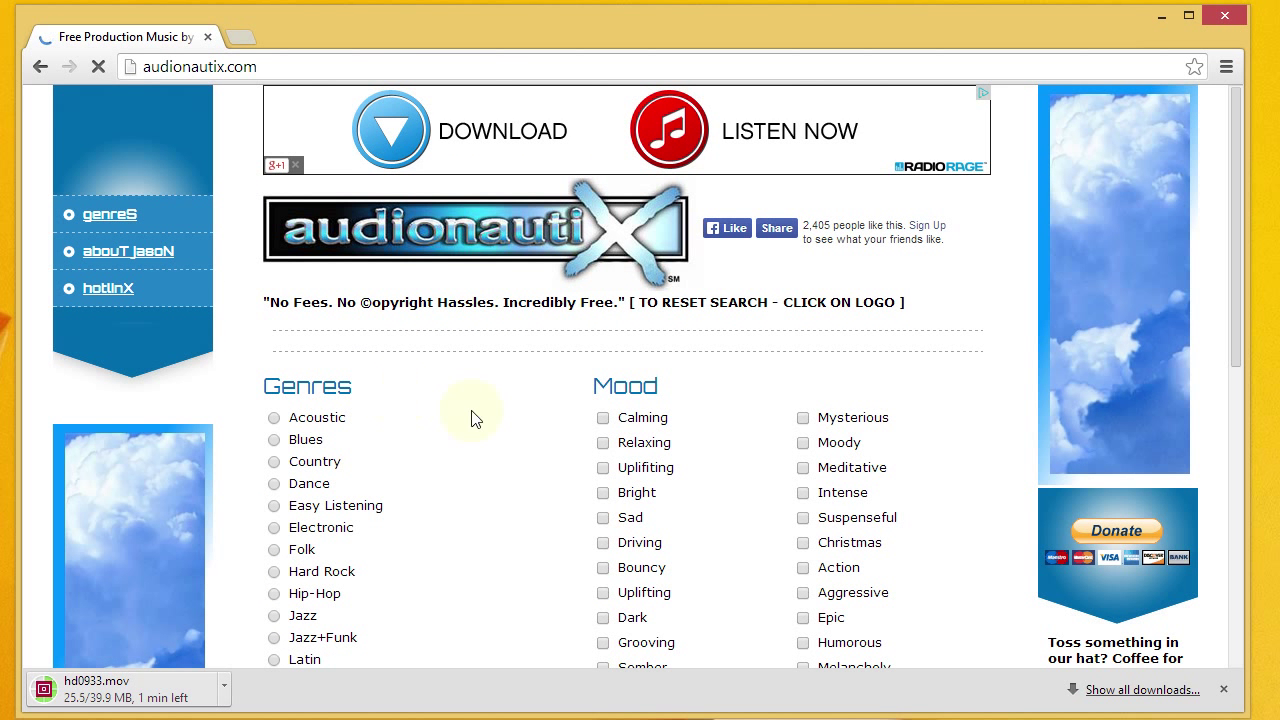
scroll(563, 411, down, 1)
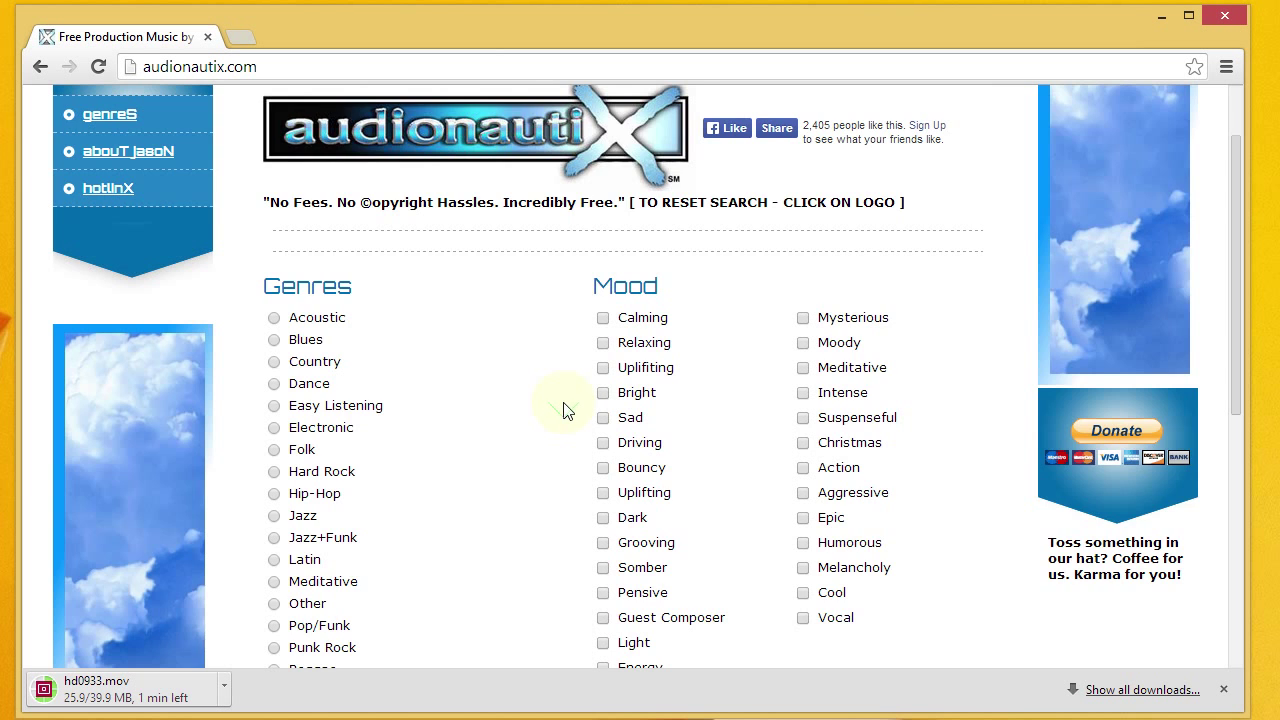
scroll(563, 411, down, 2)
scroll(563, 408, up, 1)
scroll(555, 405, down, 1)
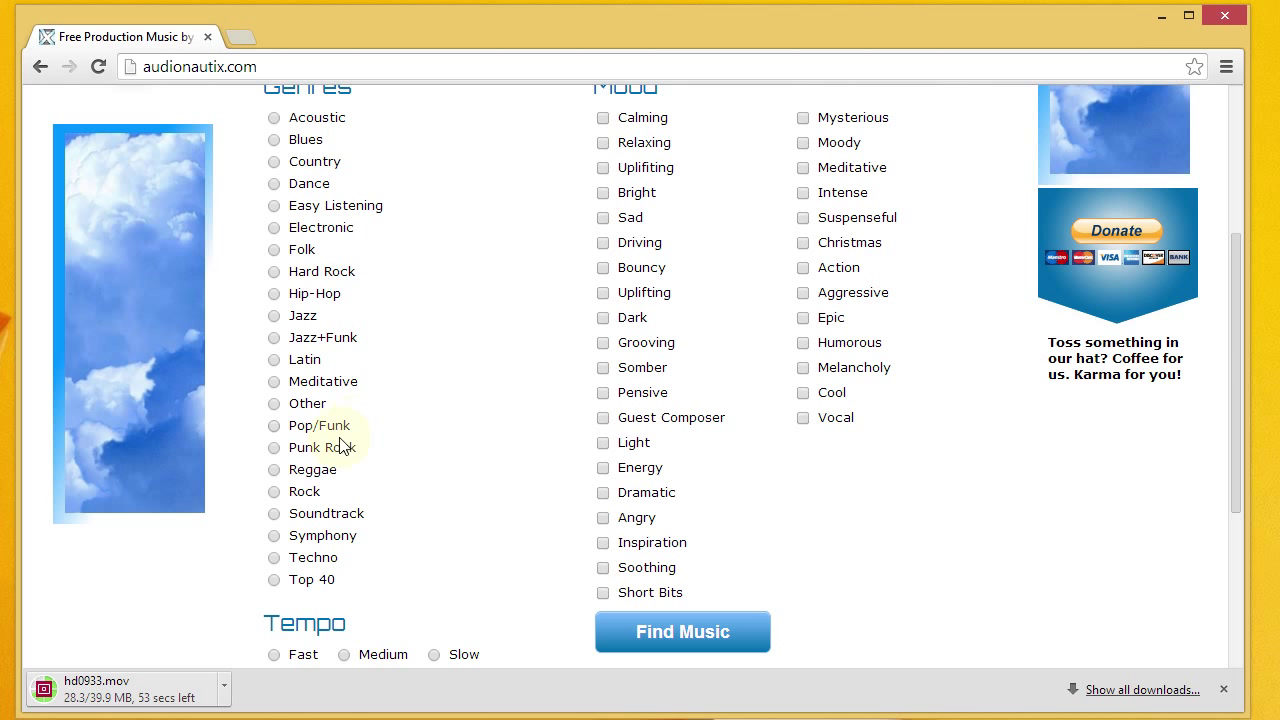
Filter music by Techno genre, Fast tempo and Bright mood, finding Sk8board
click(274, 557)
scroll(484, 476, down, 1)
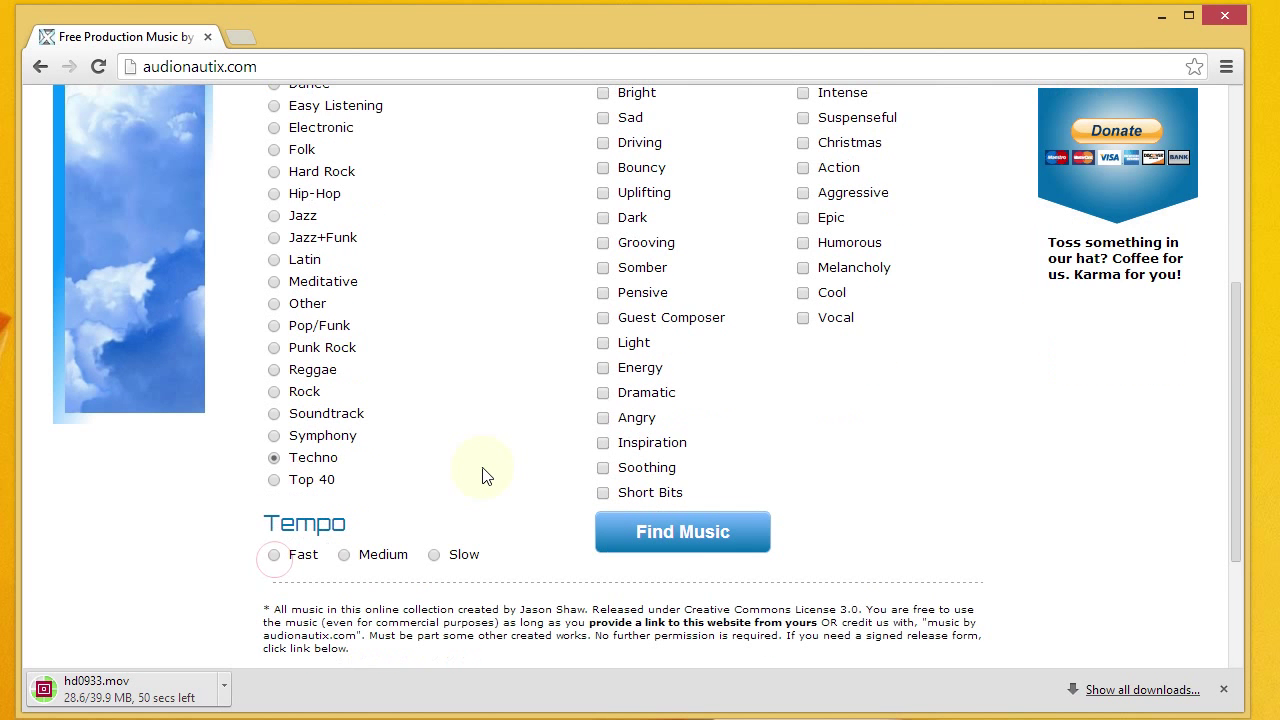
scroll(496, 428, up, 2)
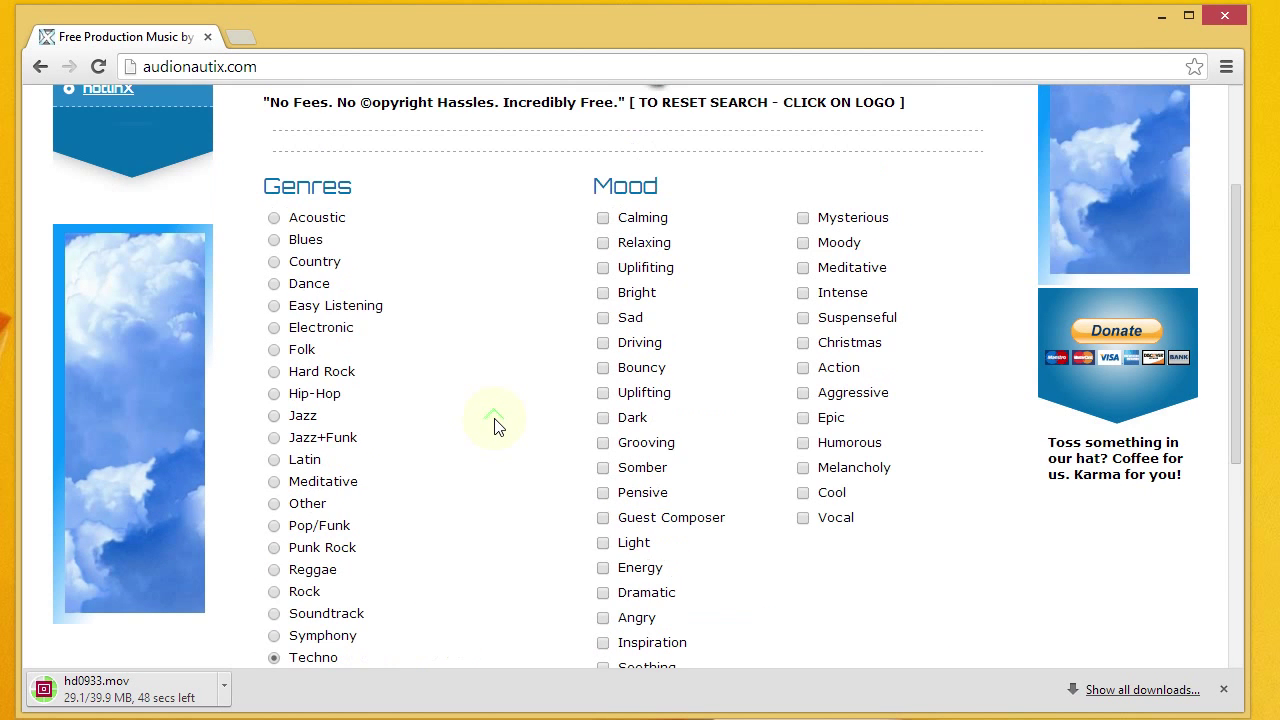
scroll(490, 428, down, 3)
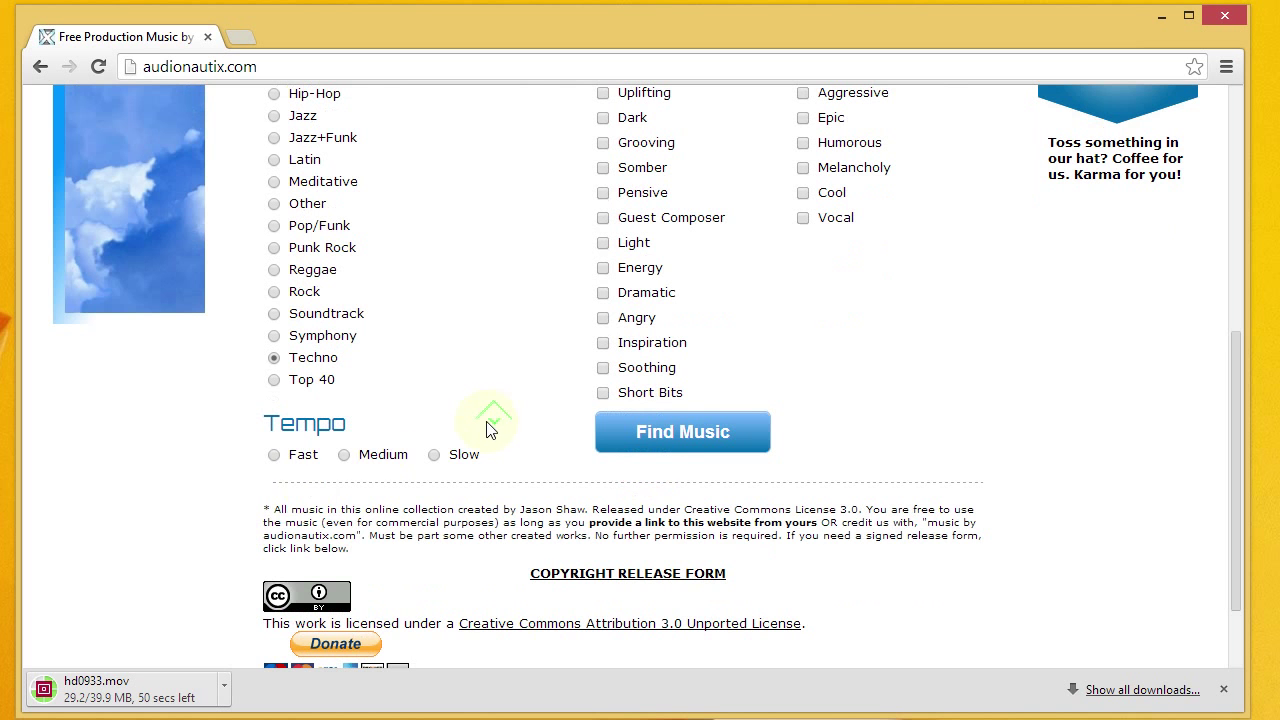
click(274, 455)
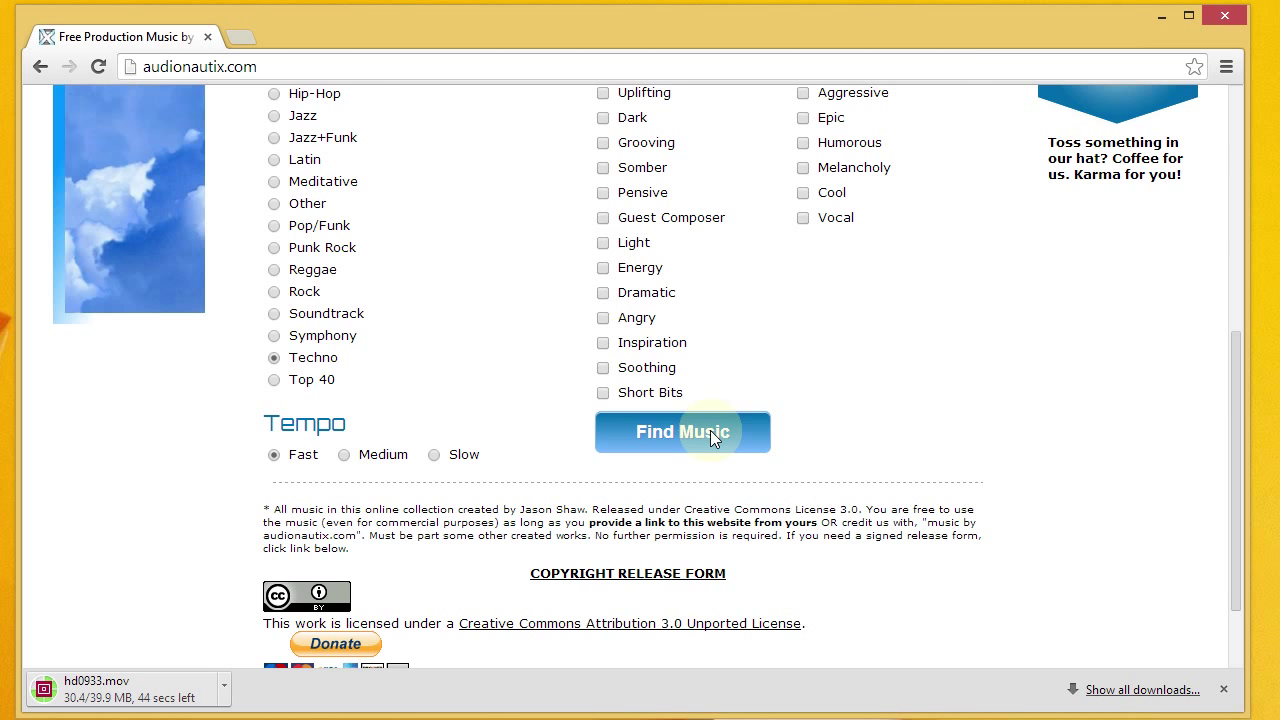
scroll(705, 383, up, 4)
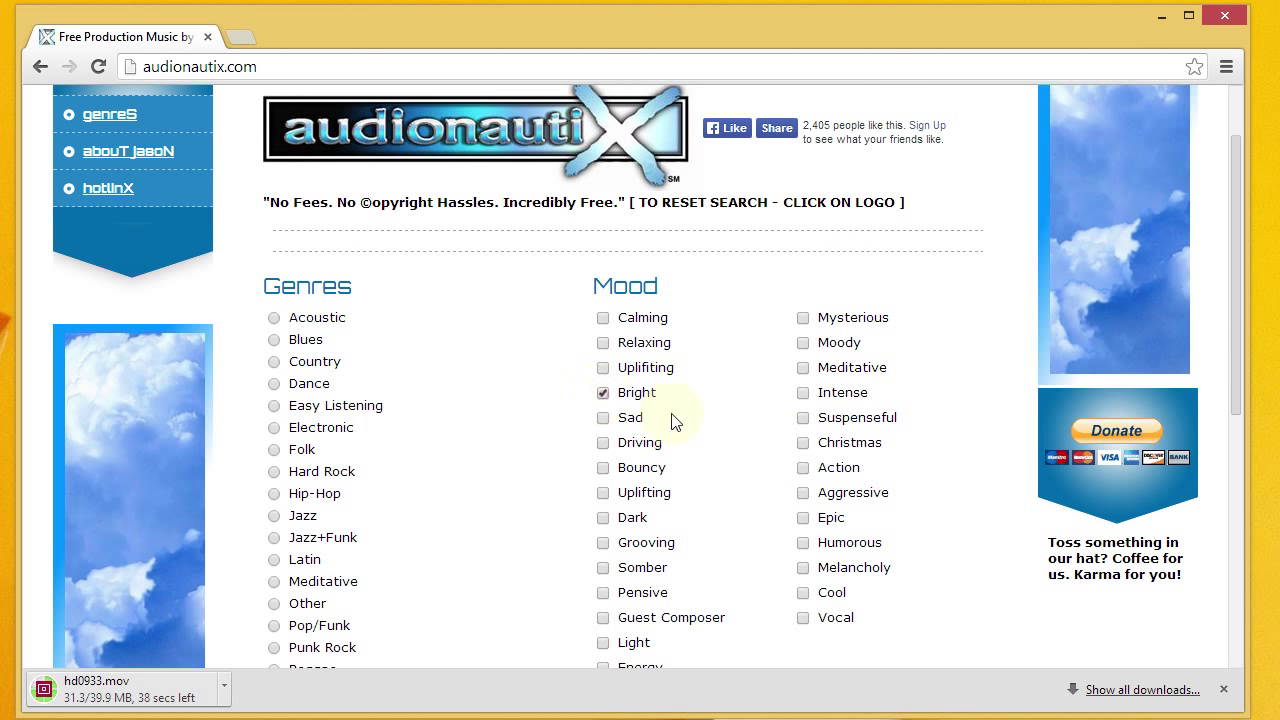
click(603, 393)
scroll(750, 450, down, 4)
click(693, 441)
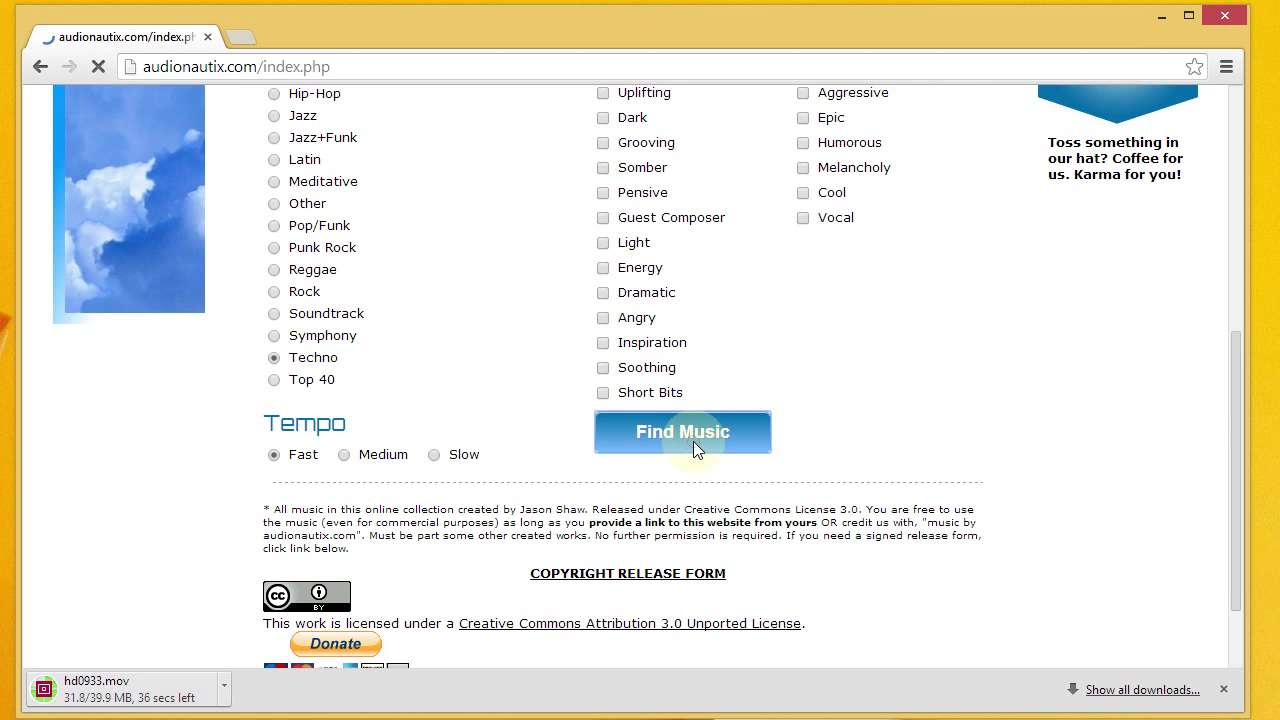
scroll(694, 443, down, 2)
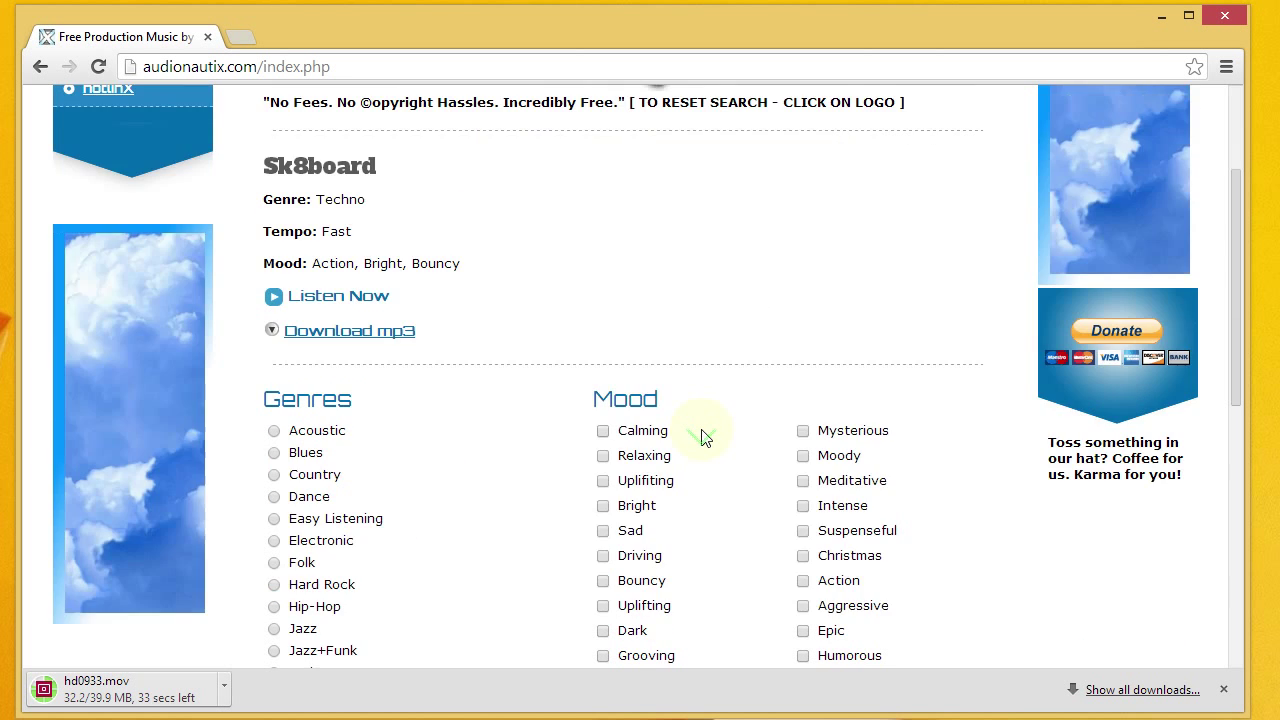
Preview the Sk8board track, open its mp3 link, then return to the results page
scroll(703, 437, up, 2)
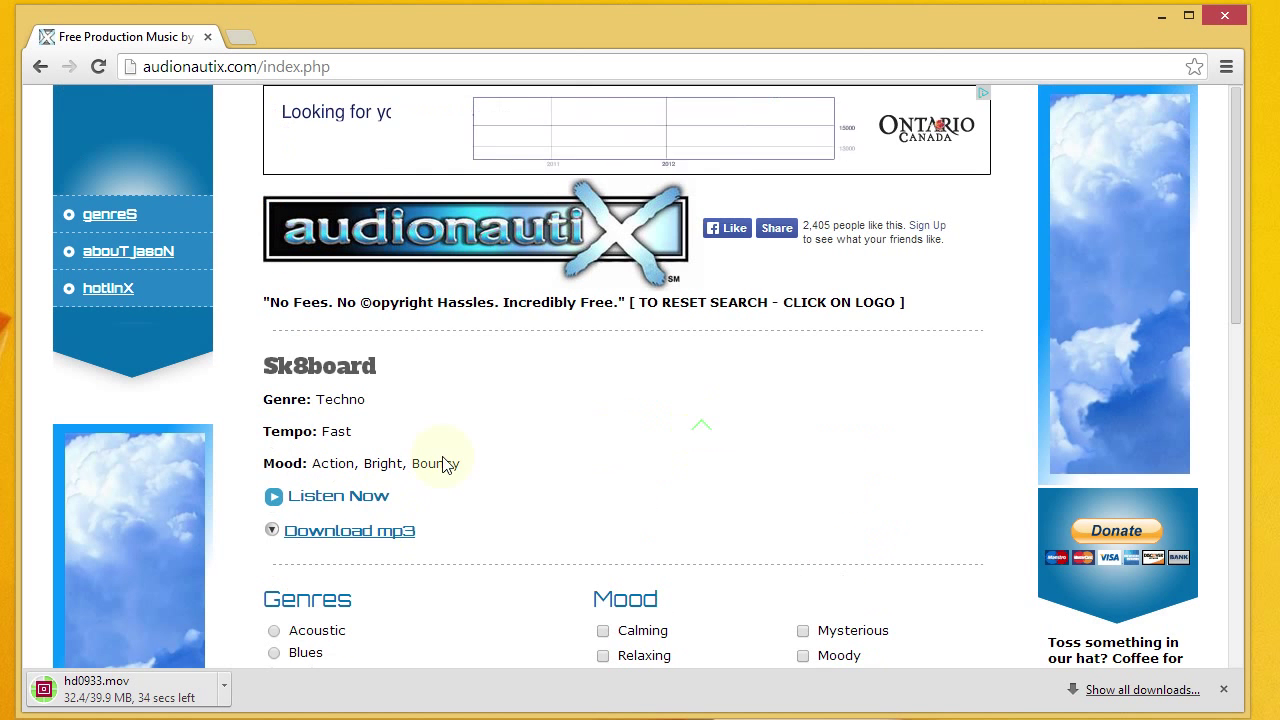
click(275, 497)
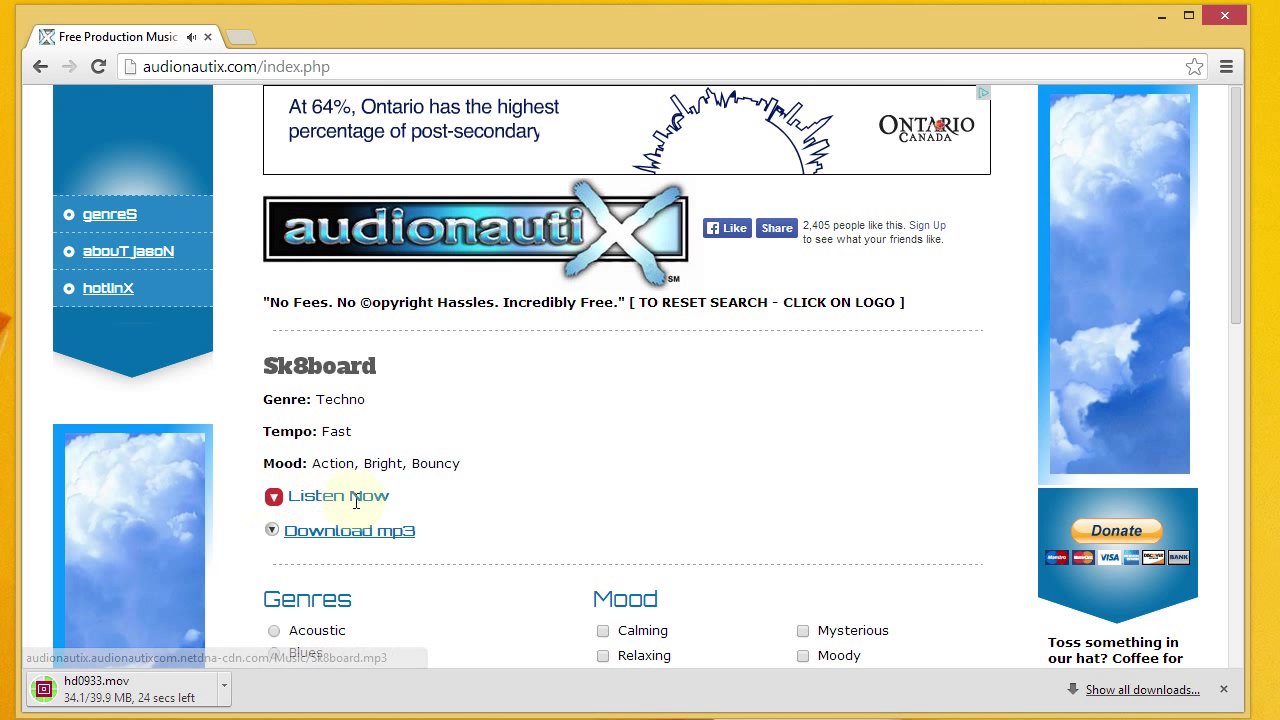
click(274, 497)
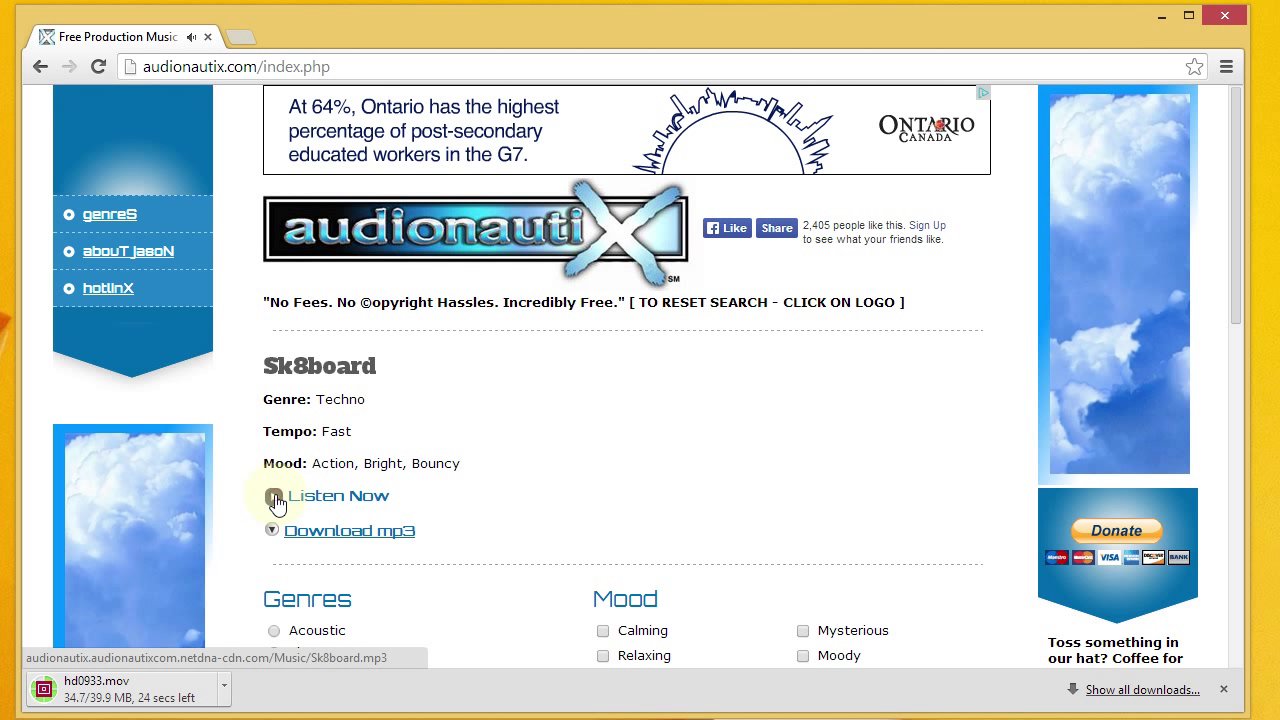
click(358, 537)
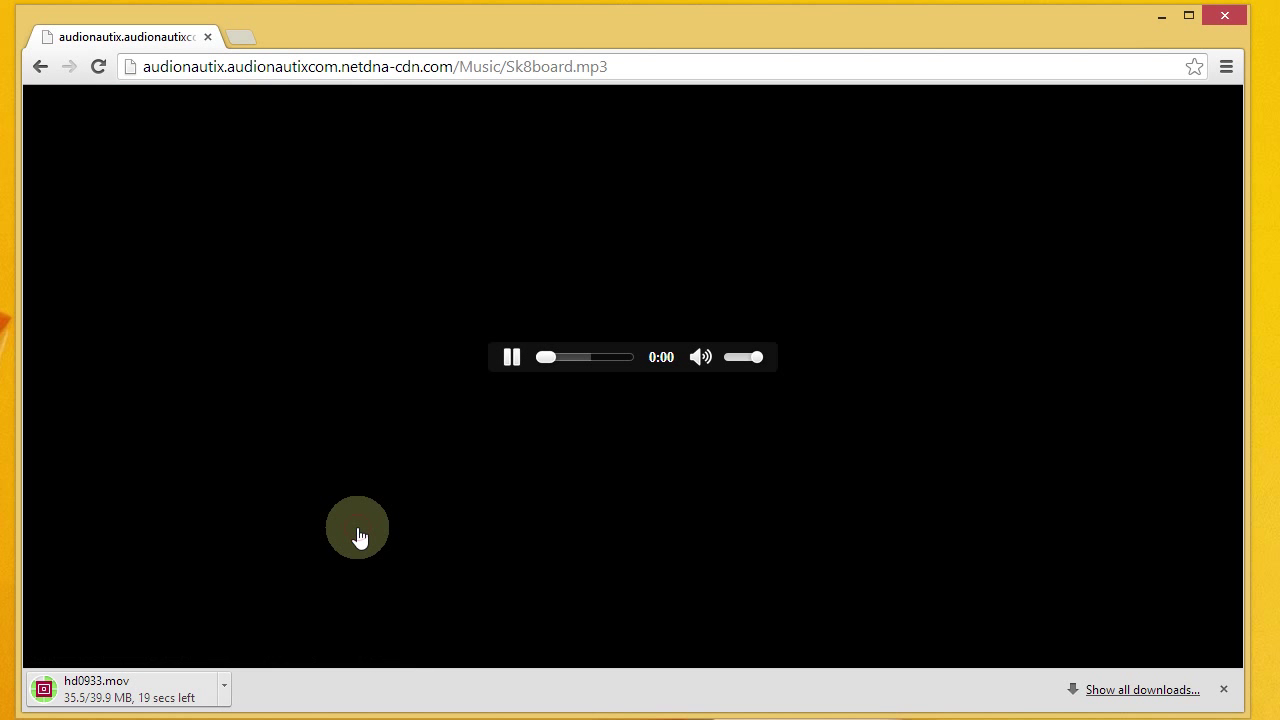
click(45, 73)
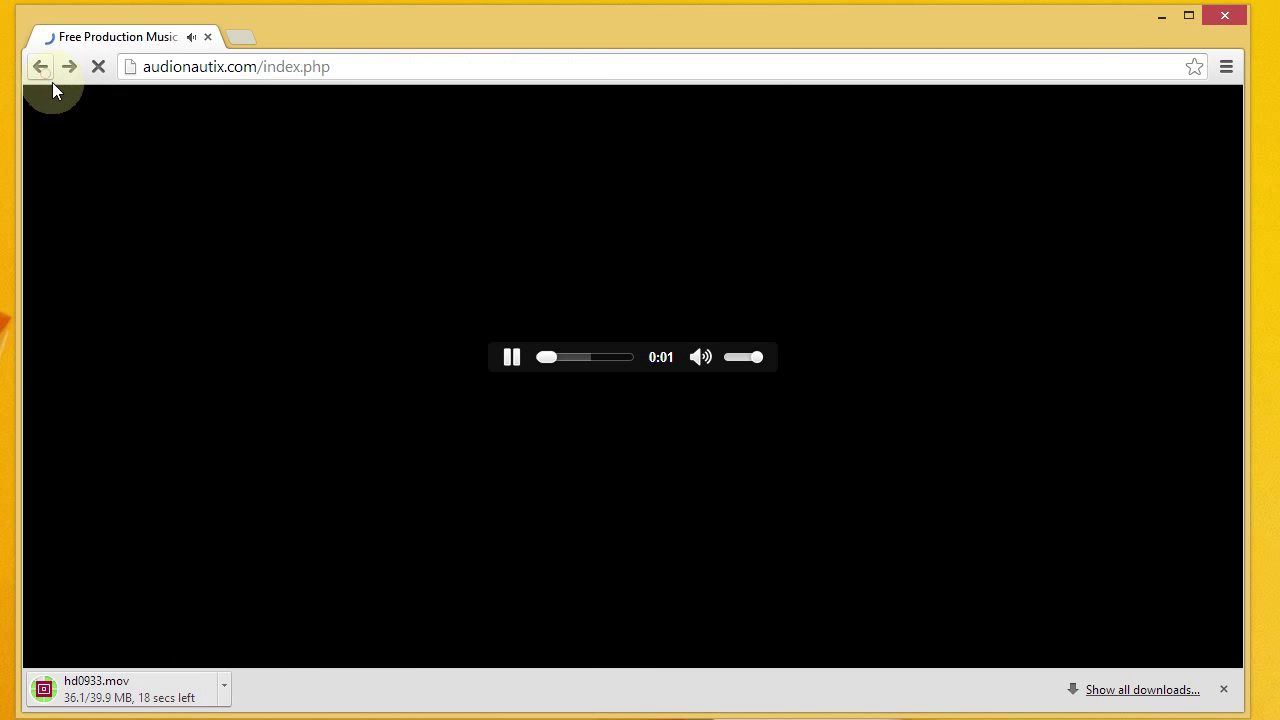
Save the Sk8board mp3 link into the Music folder
right_click(392, 539)
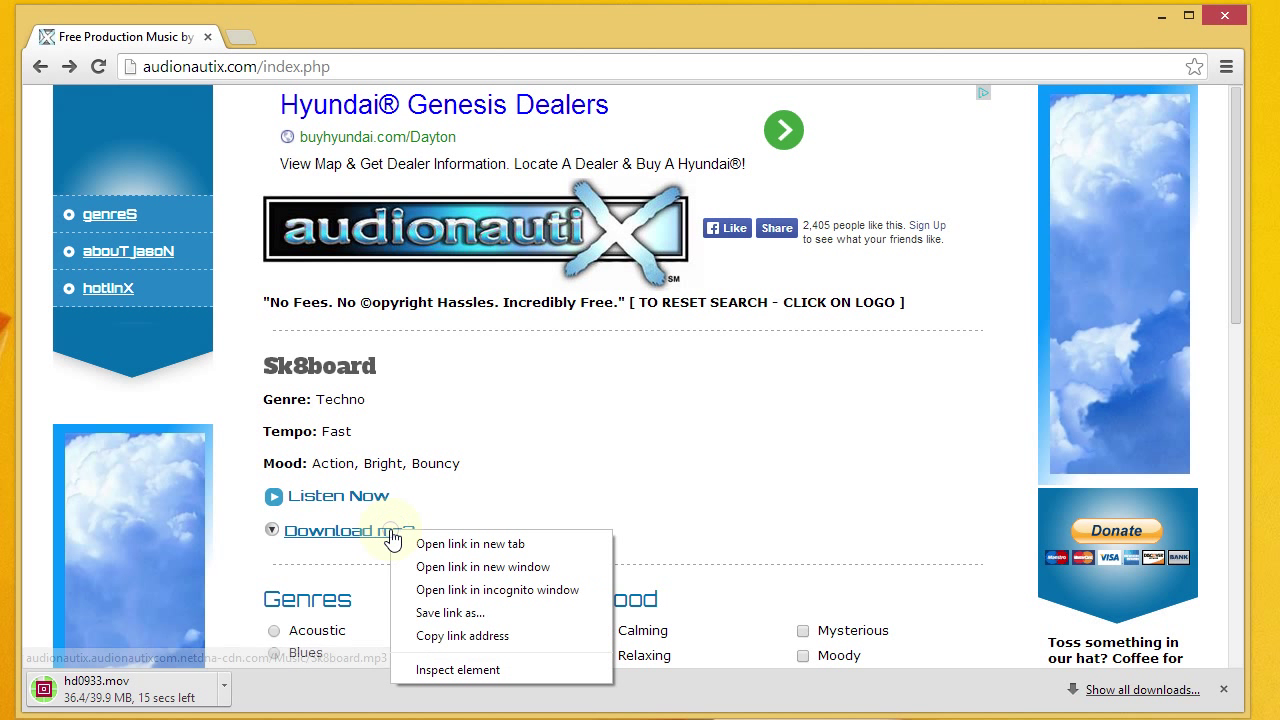
click(470, 613)
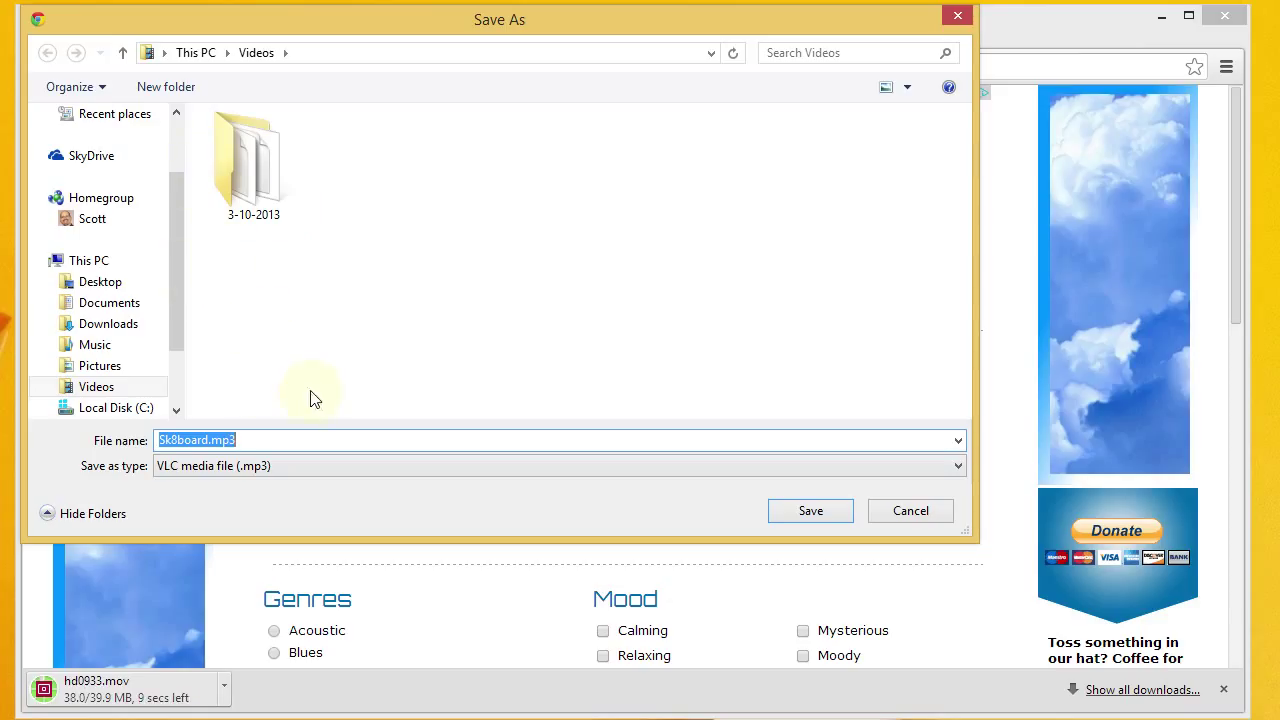
click(92, 344)
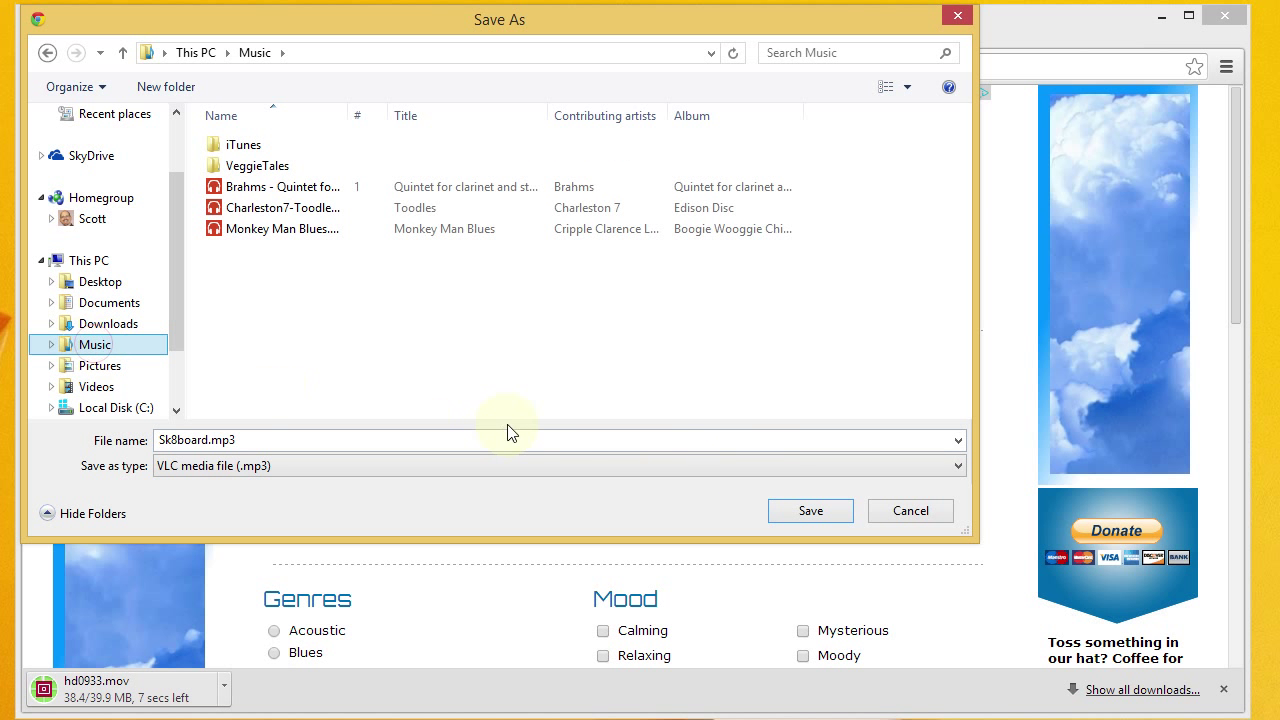
click(808, 514)
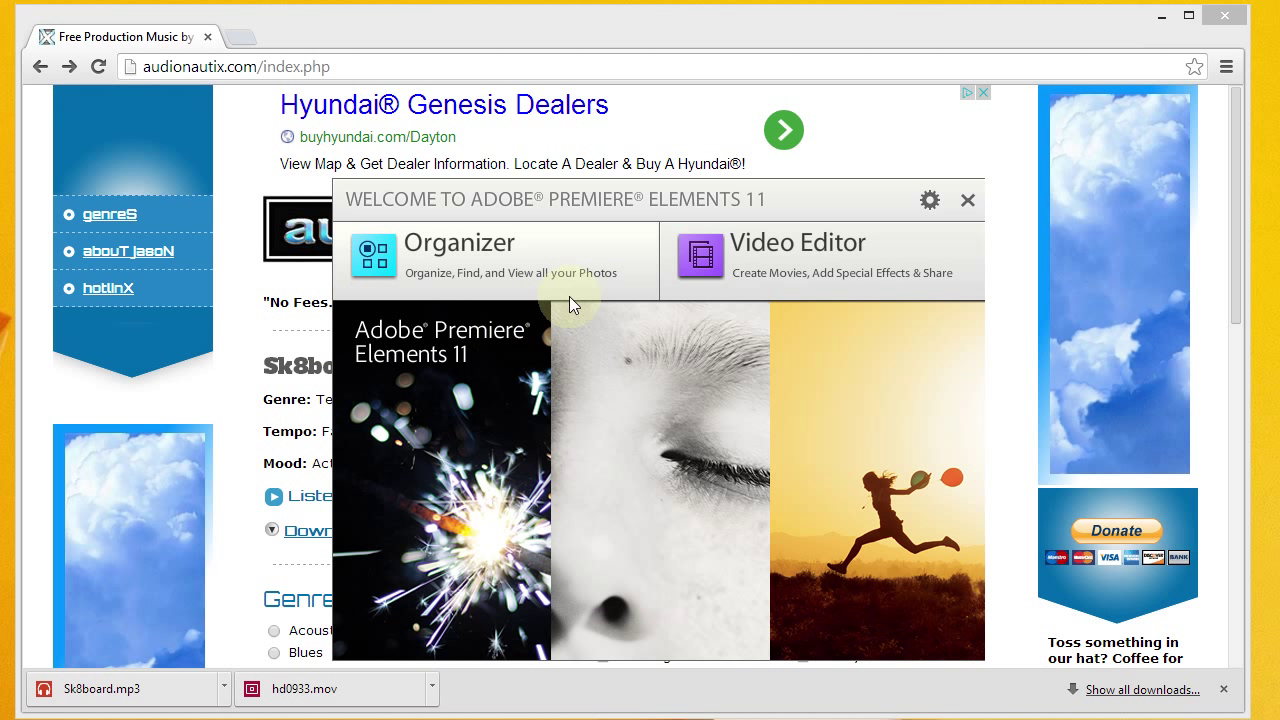
Create a new video project, intro-tutorial, in the Video Editor
click(806, 266)
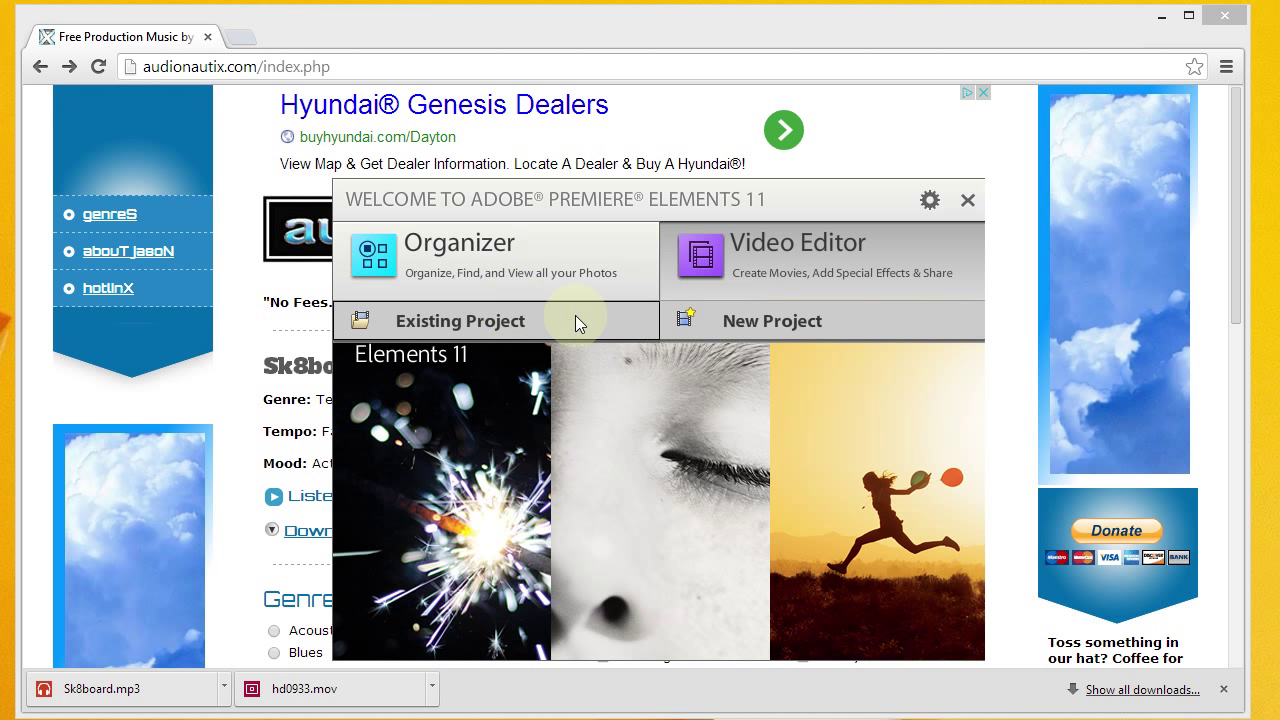
click(789, 323)
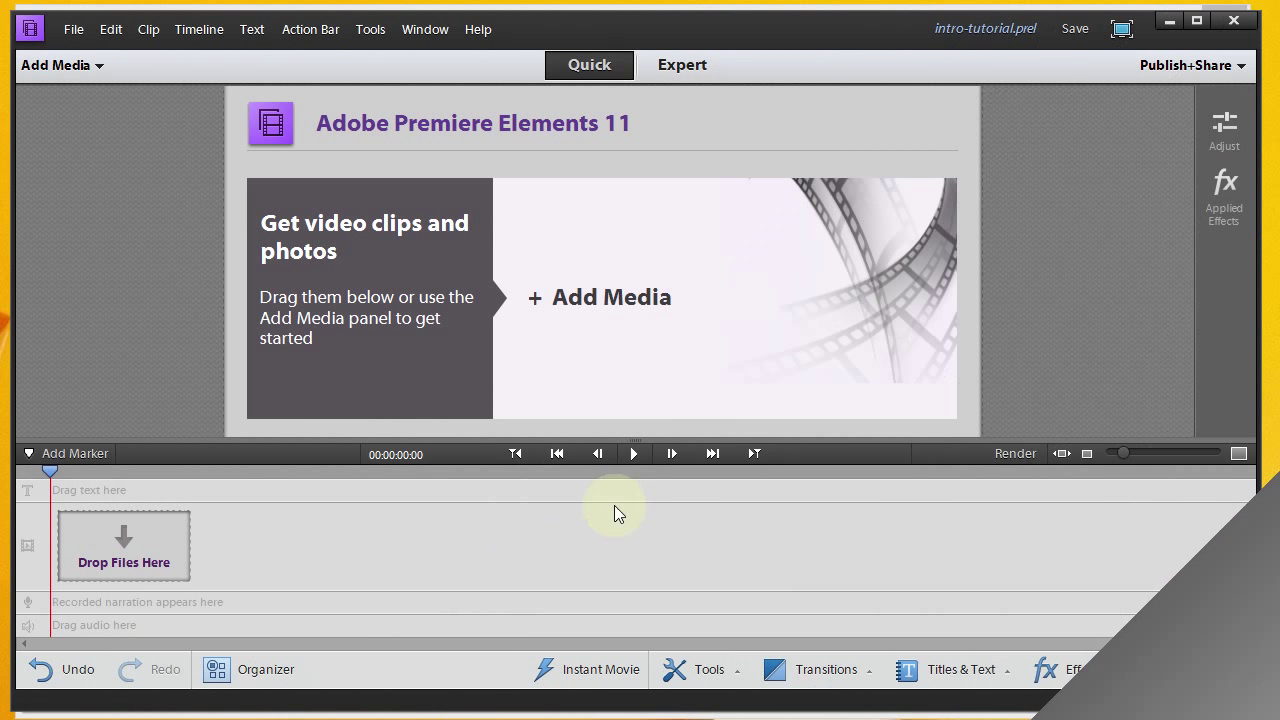
Import the disco lights background video from Downloads onto the timeline
click(630, 299)
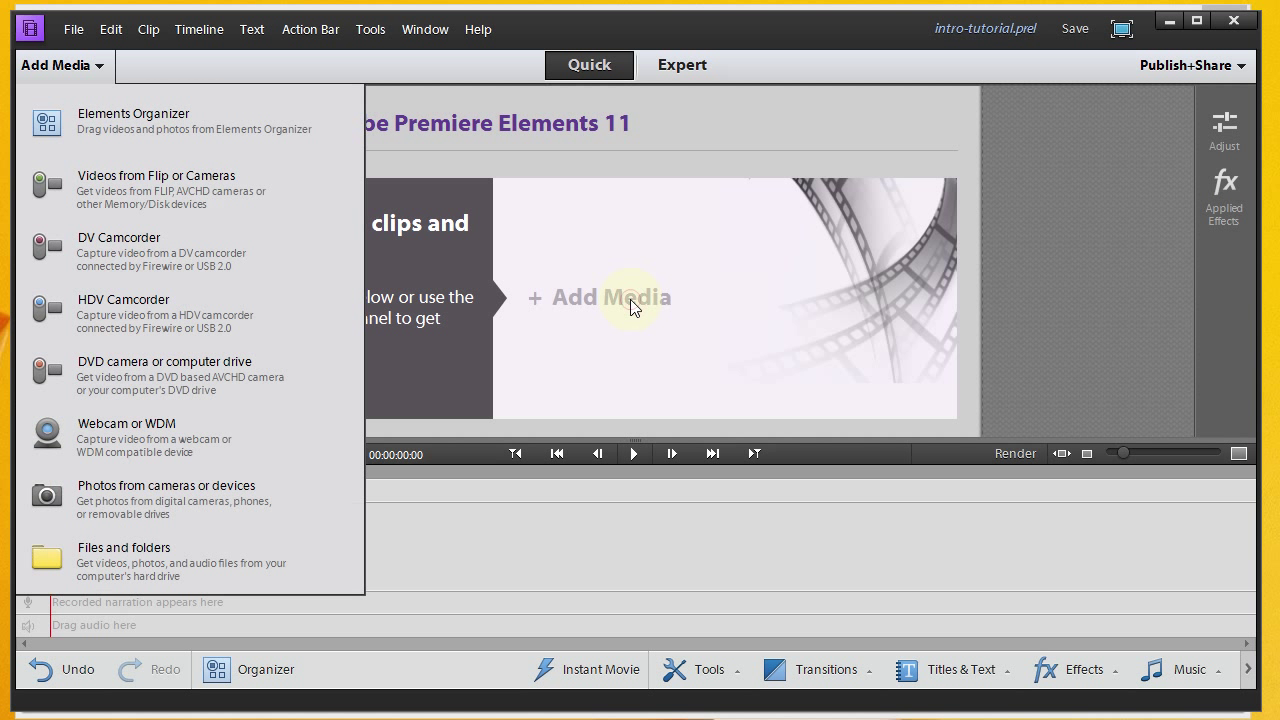
click(217, 555)
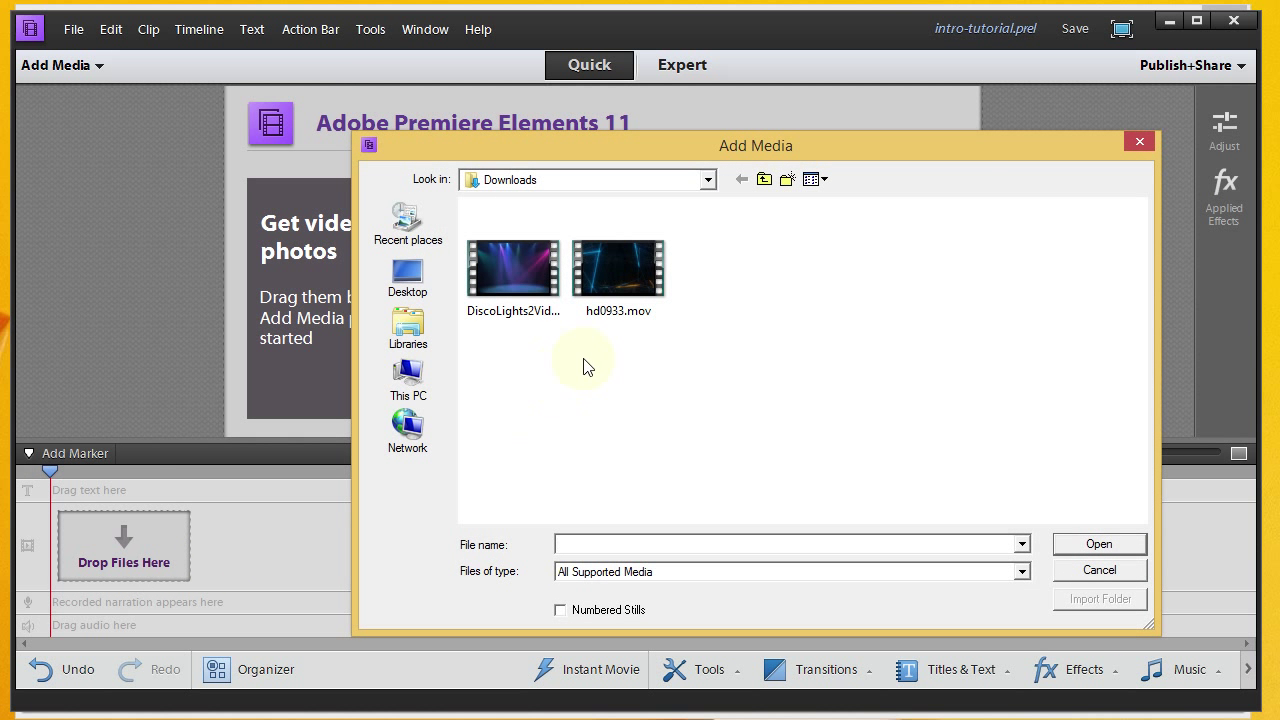
double_click(526, 272)
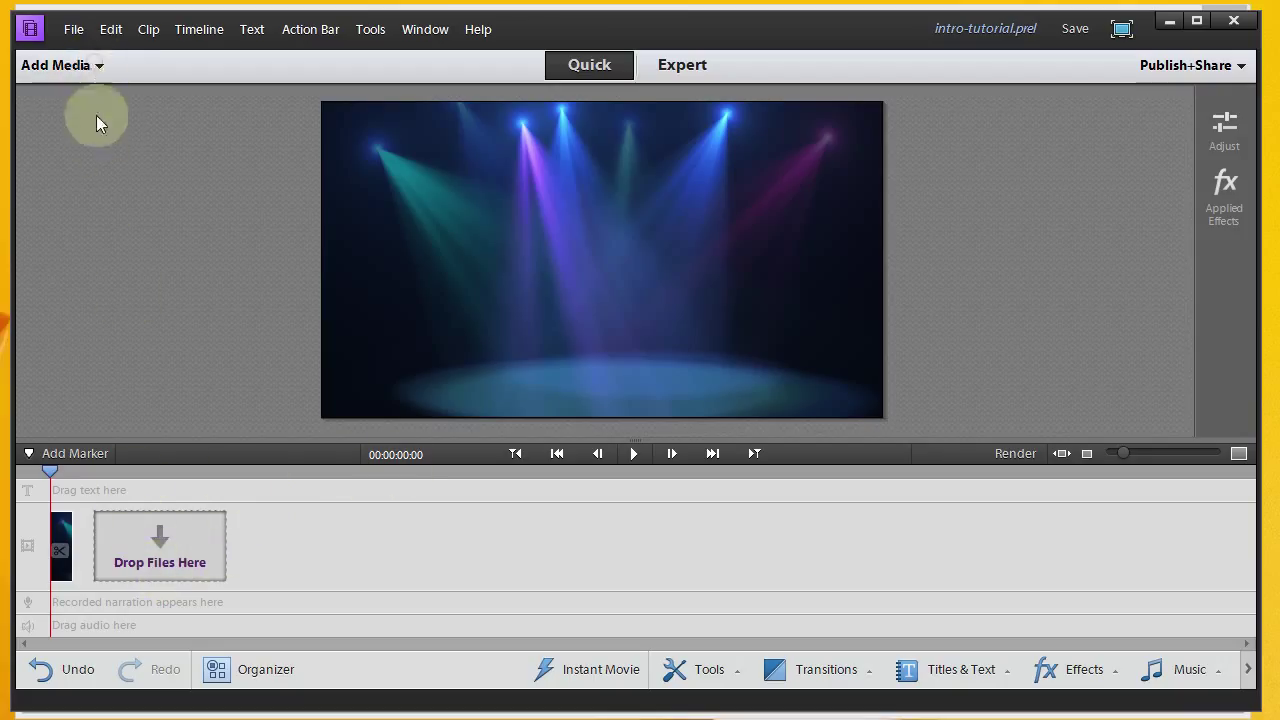
Add smiley-face2.avi from the Libraries Videos folder after the background clip
click(93, 67)
click(126, 562)
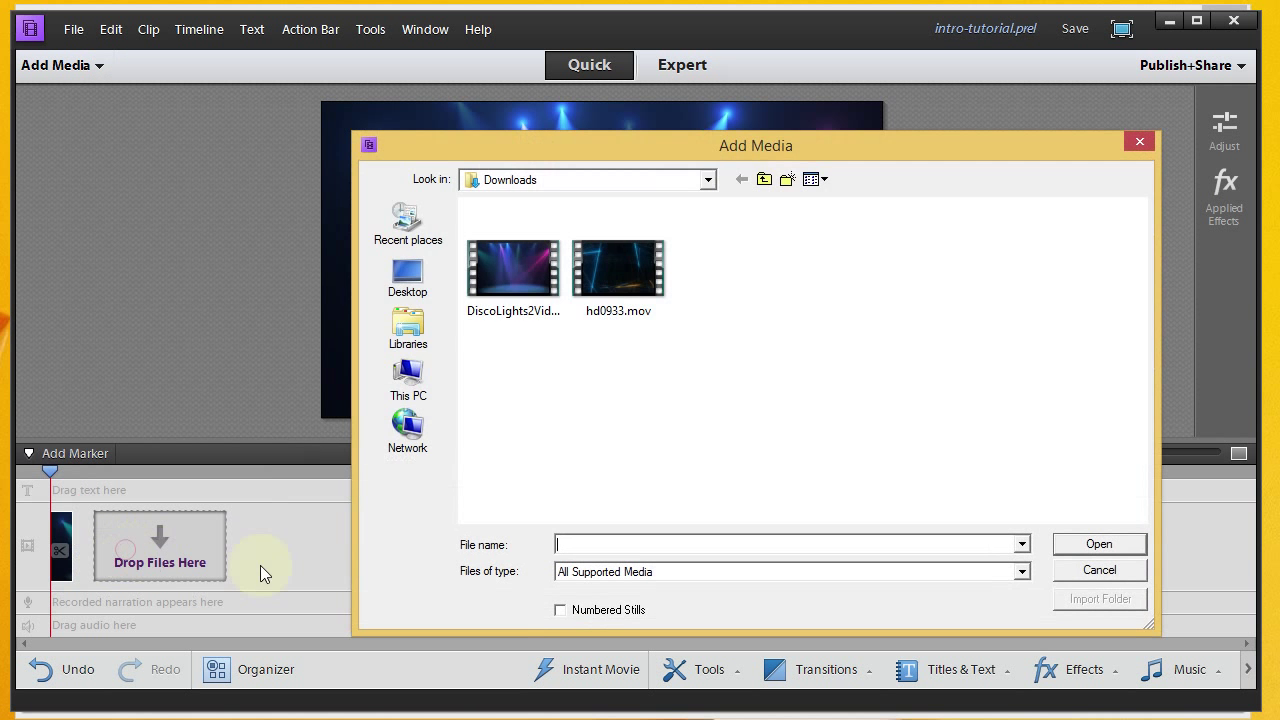
click(417, 344)
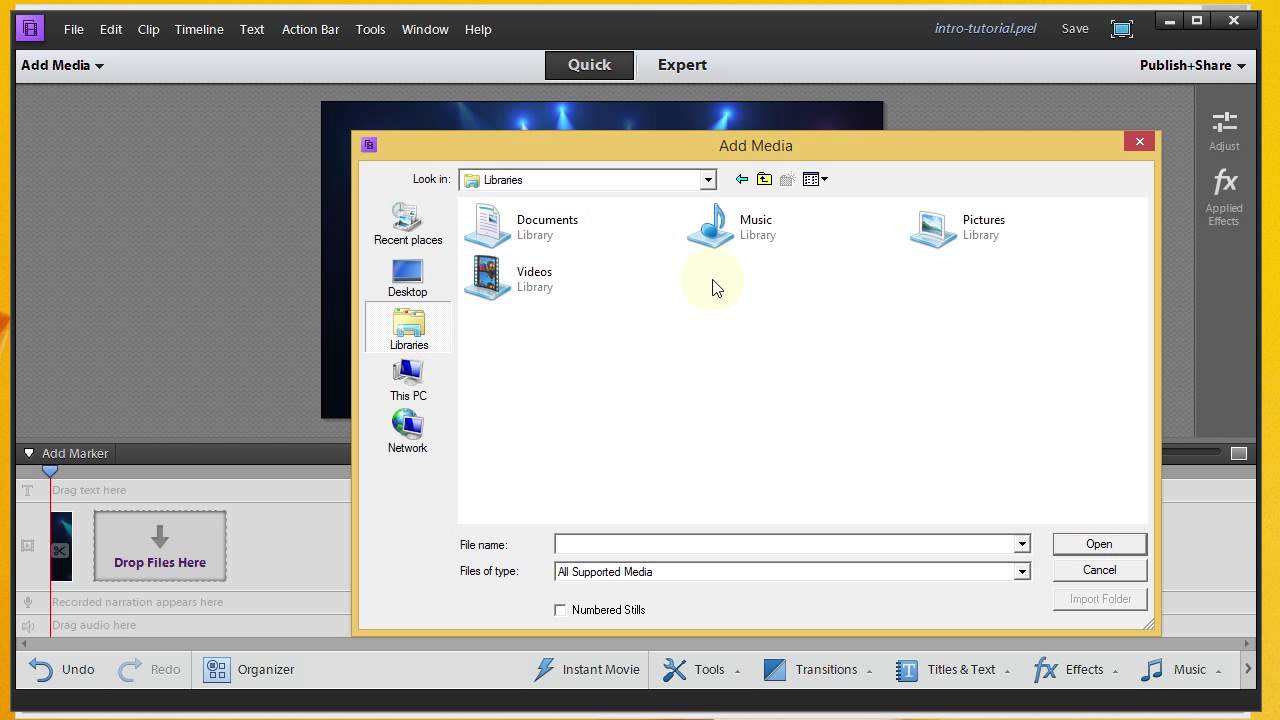
double_click(534, 281)
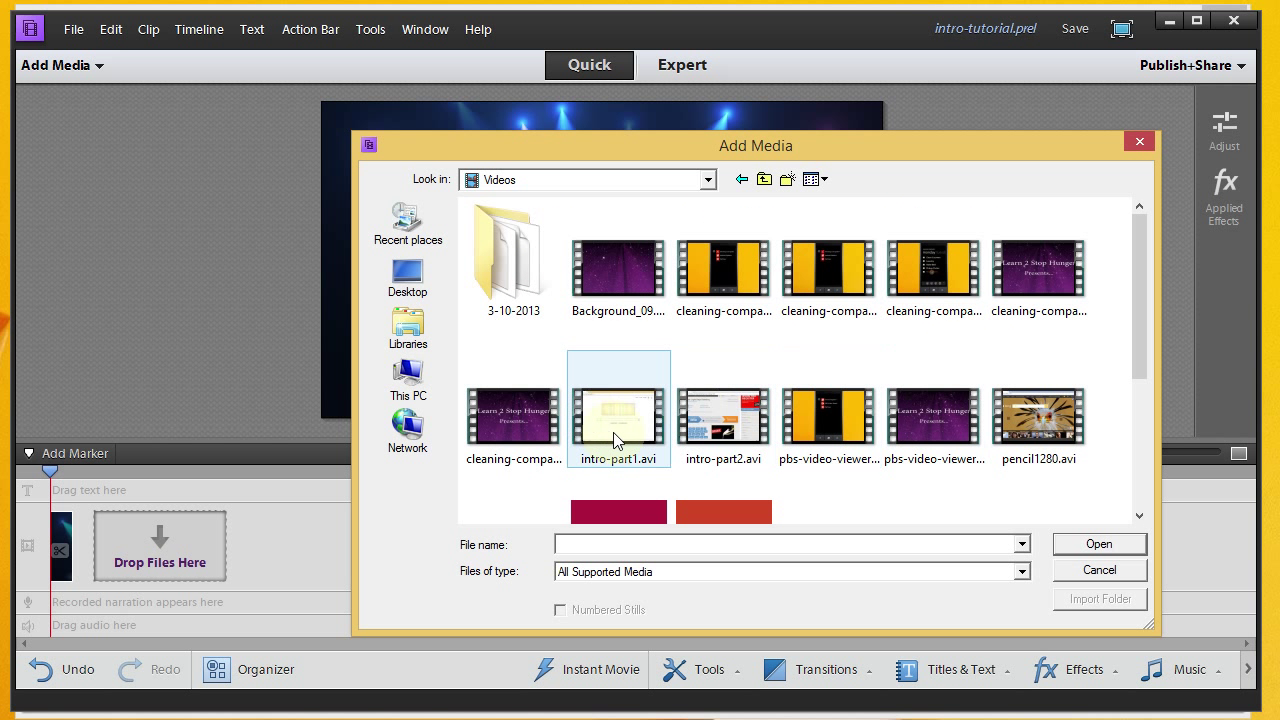
scroll(940, 355, down, 5)
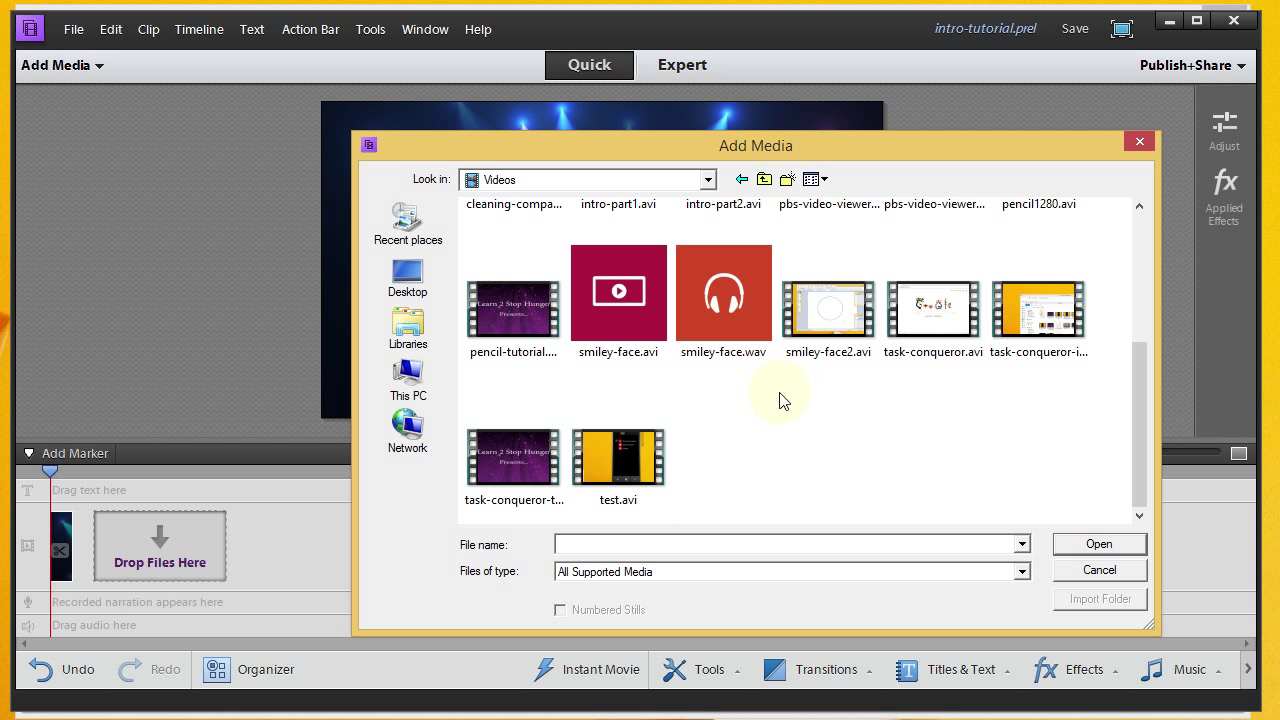
mouse_move(823, 315)
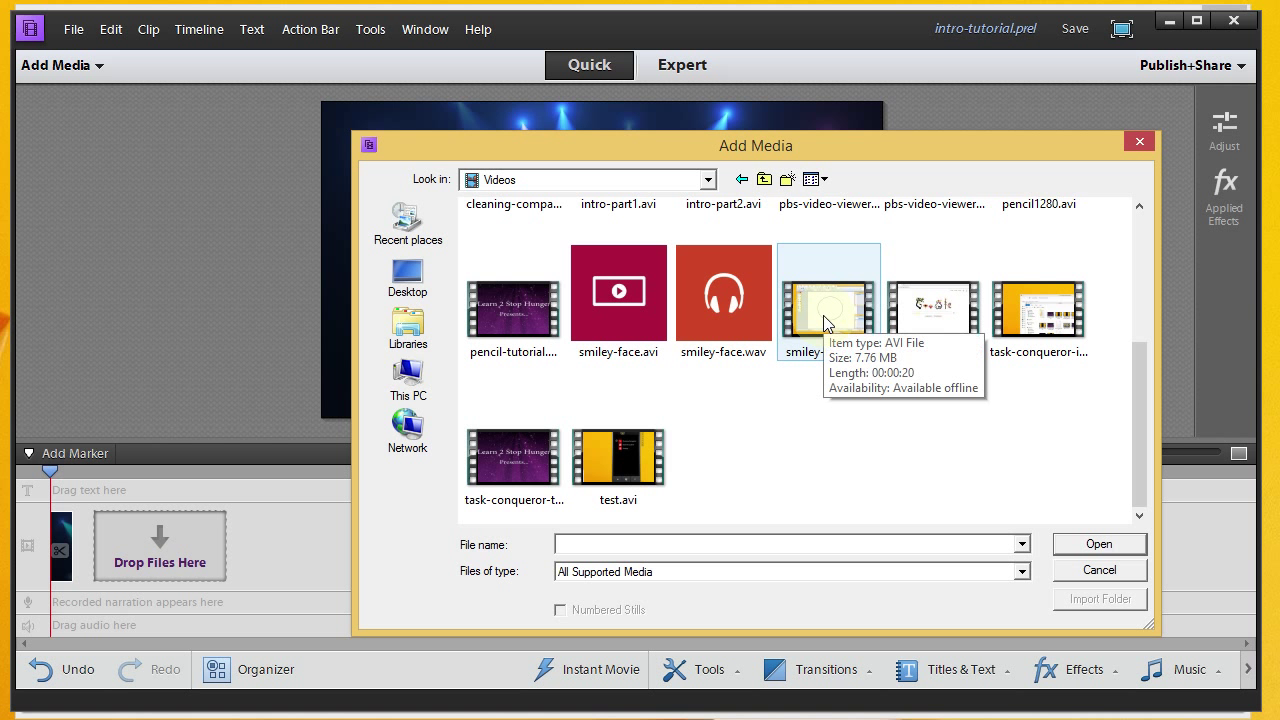
double_click(823, 315)
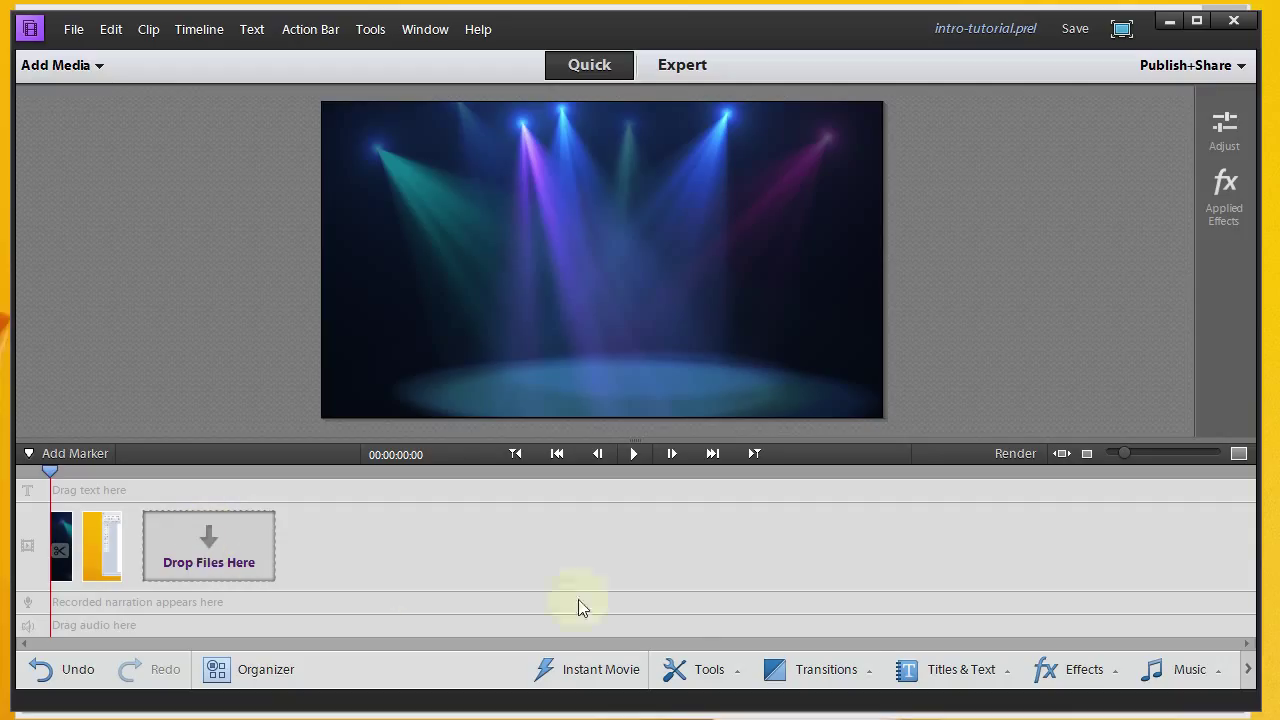
Place the Default Text title template at the start of the text track
click(1010, 676)
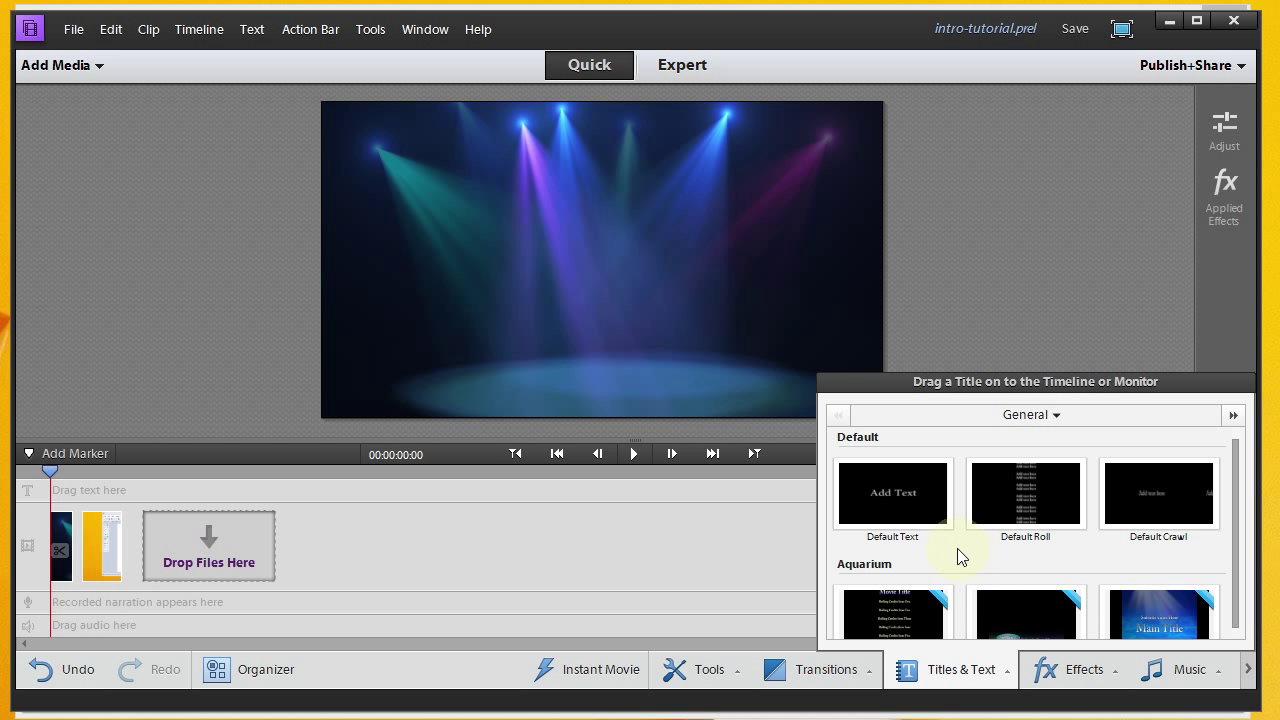
click(922, 505)
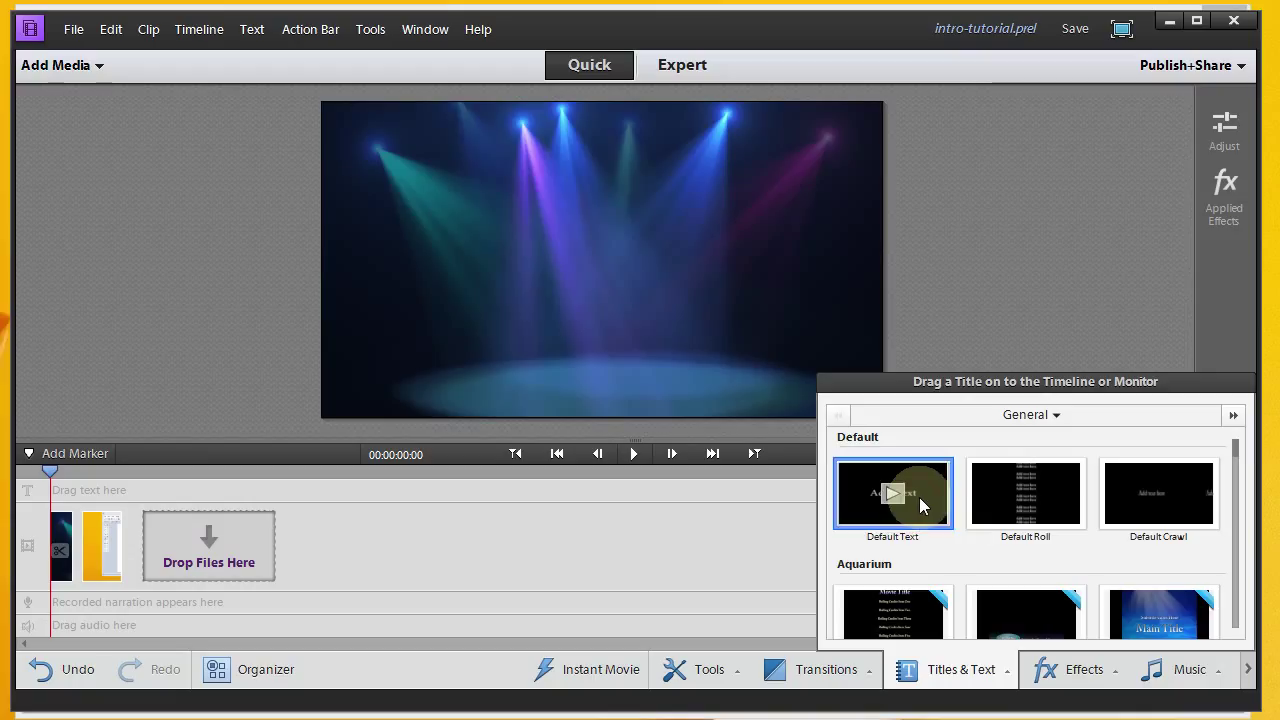
drag(922, 505, 91, 486)
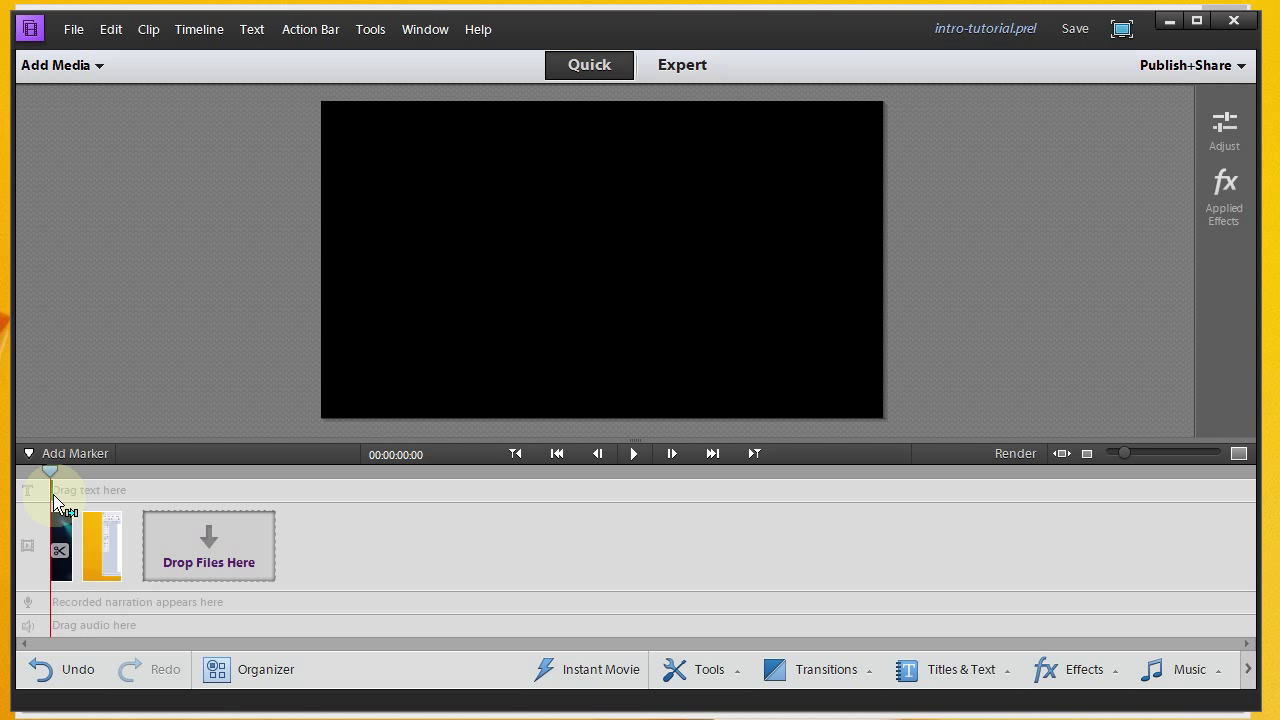
Replace the 'Add Text' placeholder with the title 'How to Draw a Smiley Face'
double_click(53, 494)
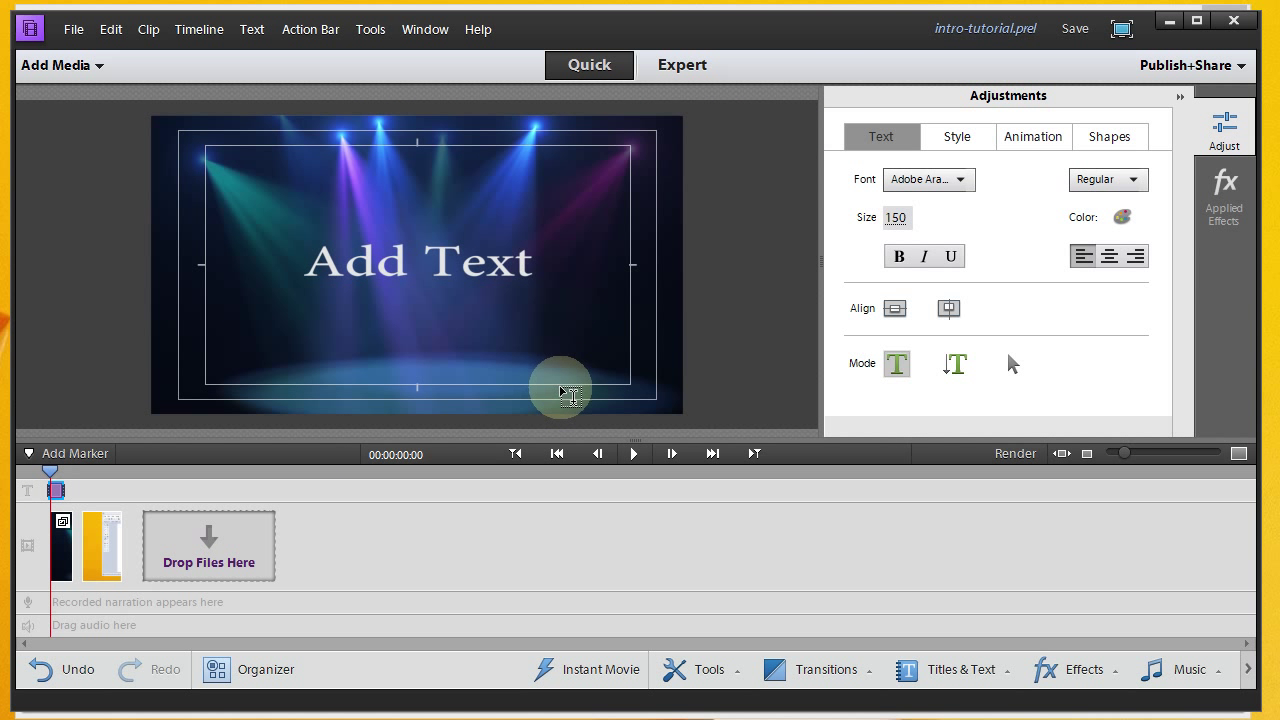
click(475, 262)
double_click(451, 260)
drag(451, 260, 312, 258)
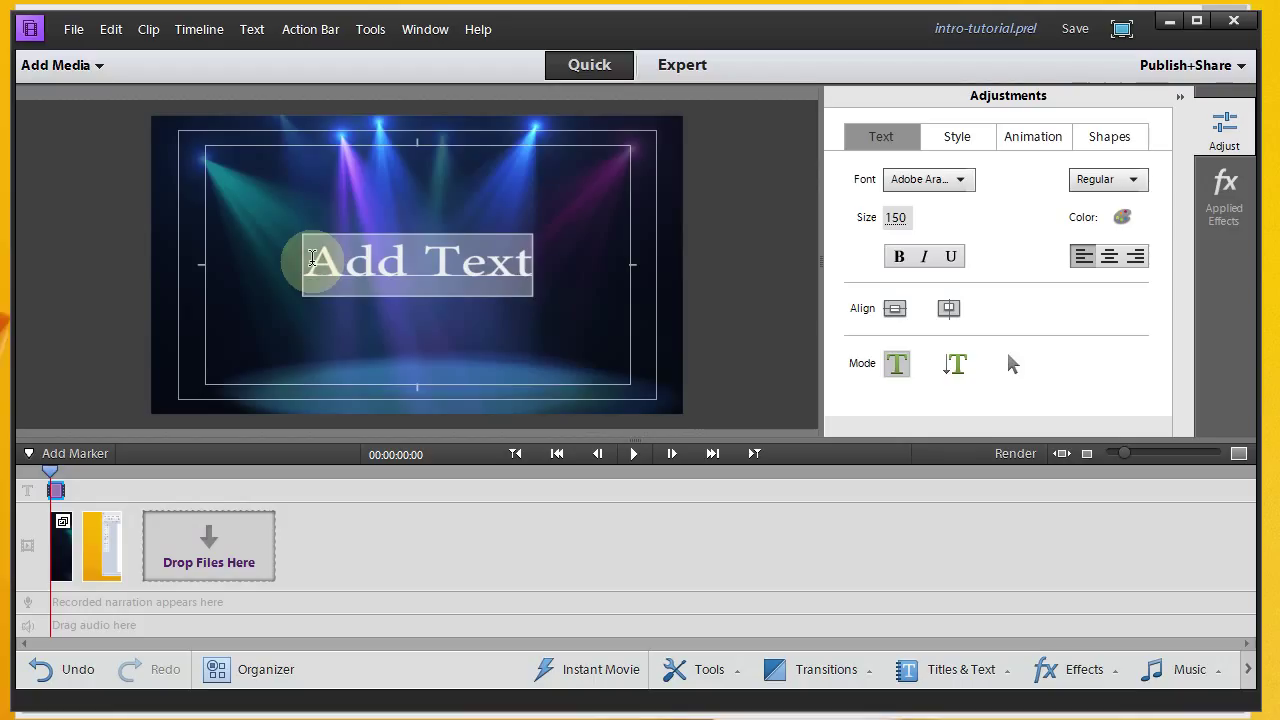
text(How)
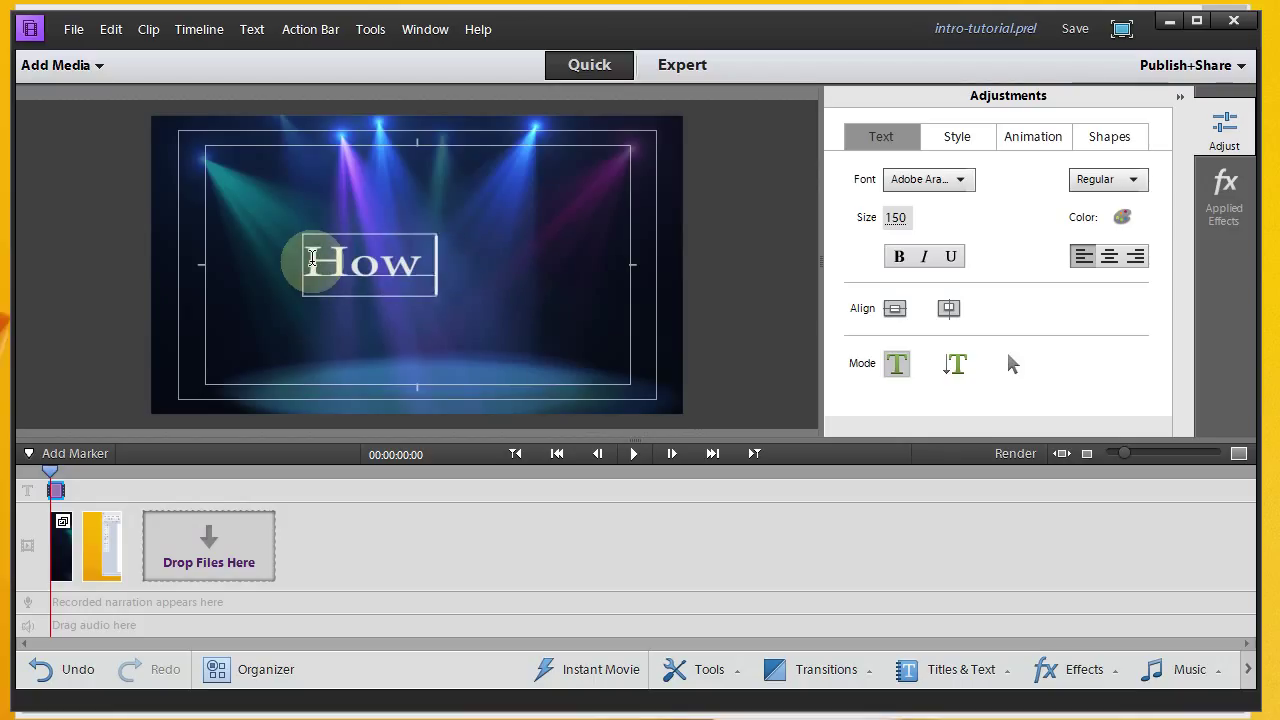
text( to)
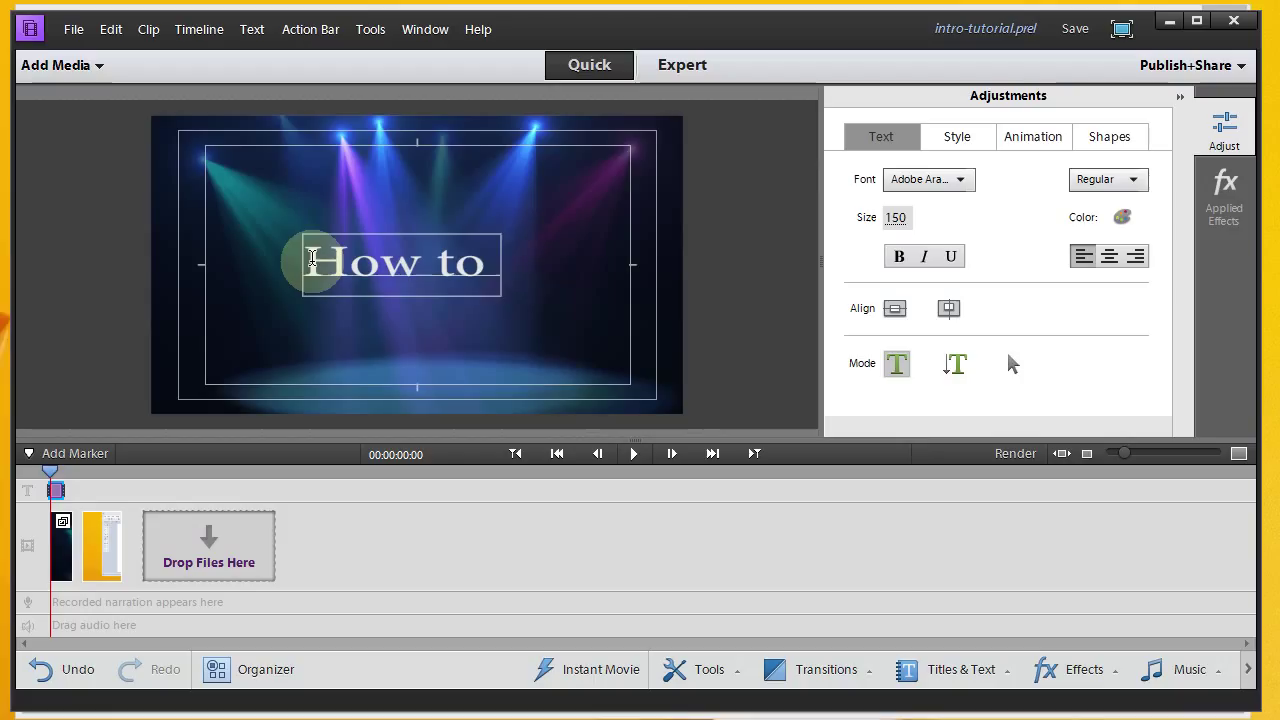
text( Draw)
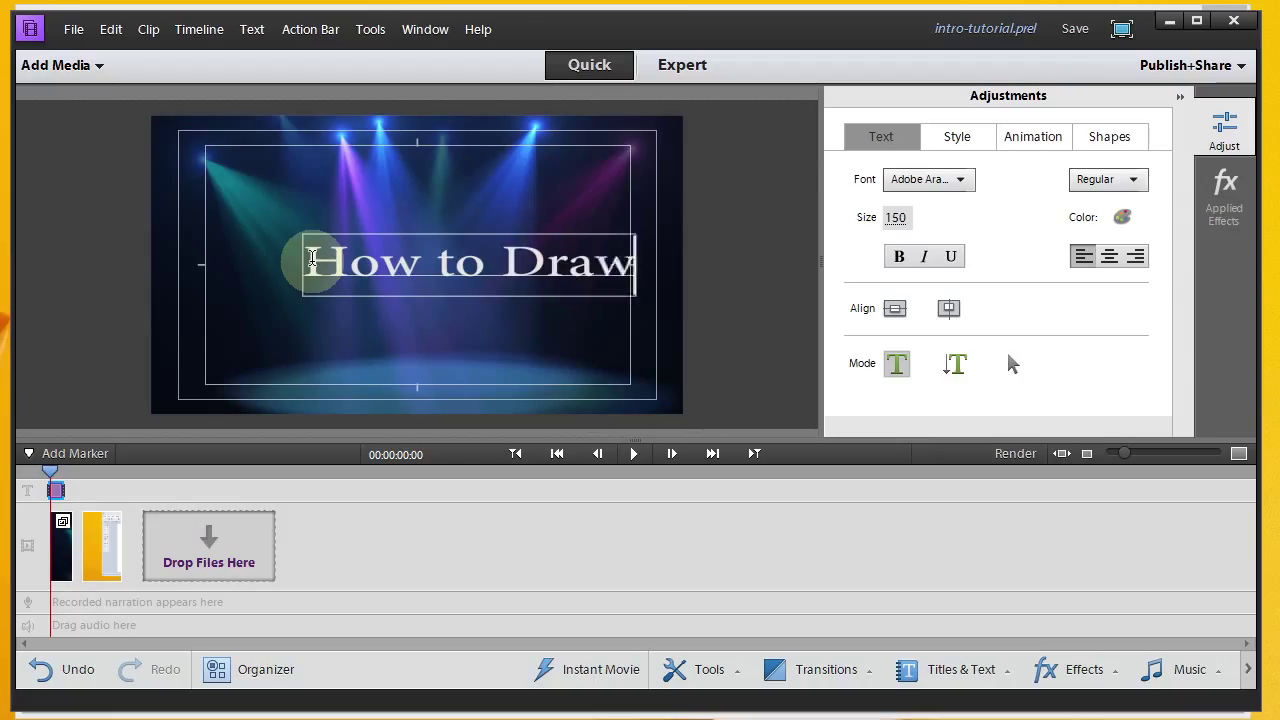
text( a)
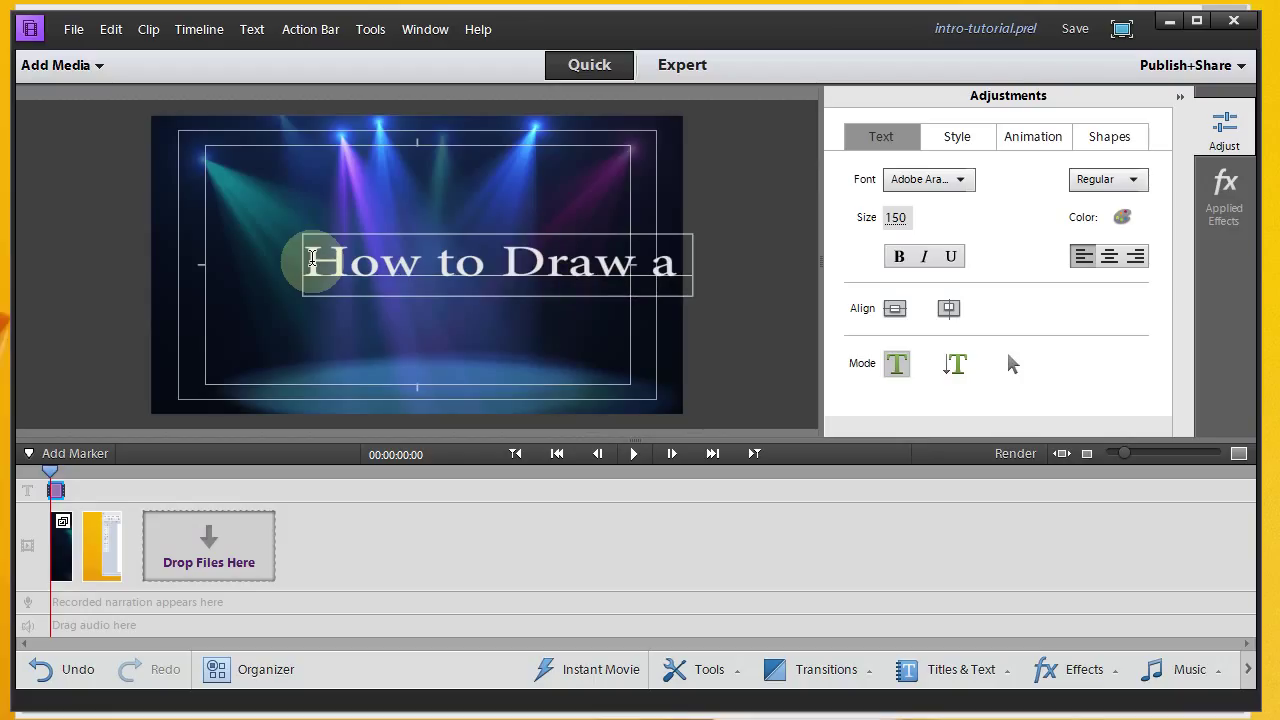
text( Smile)
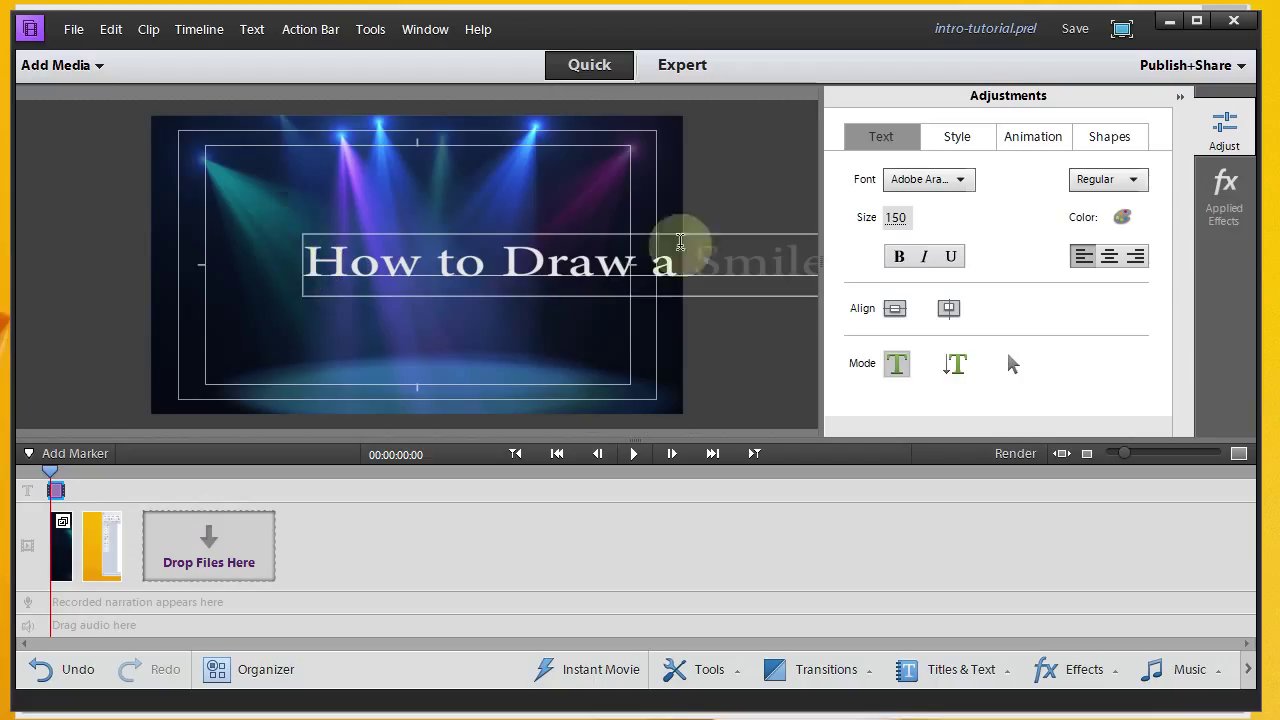
Break the title onto two lines before 'a' and center it horizontally and vertically
click(653, 263)
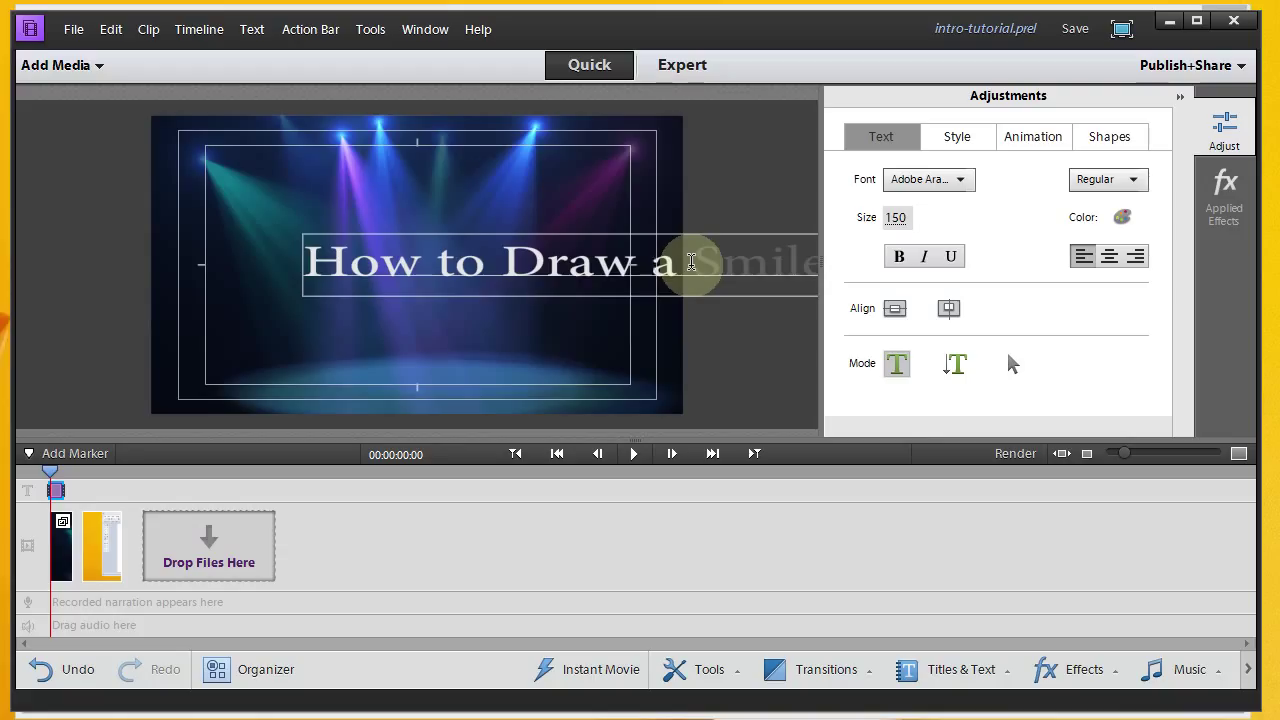
key(Return)
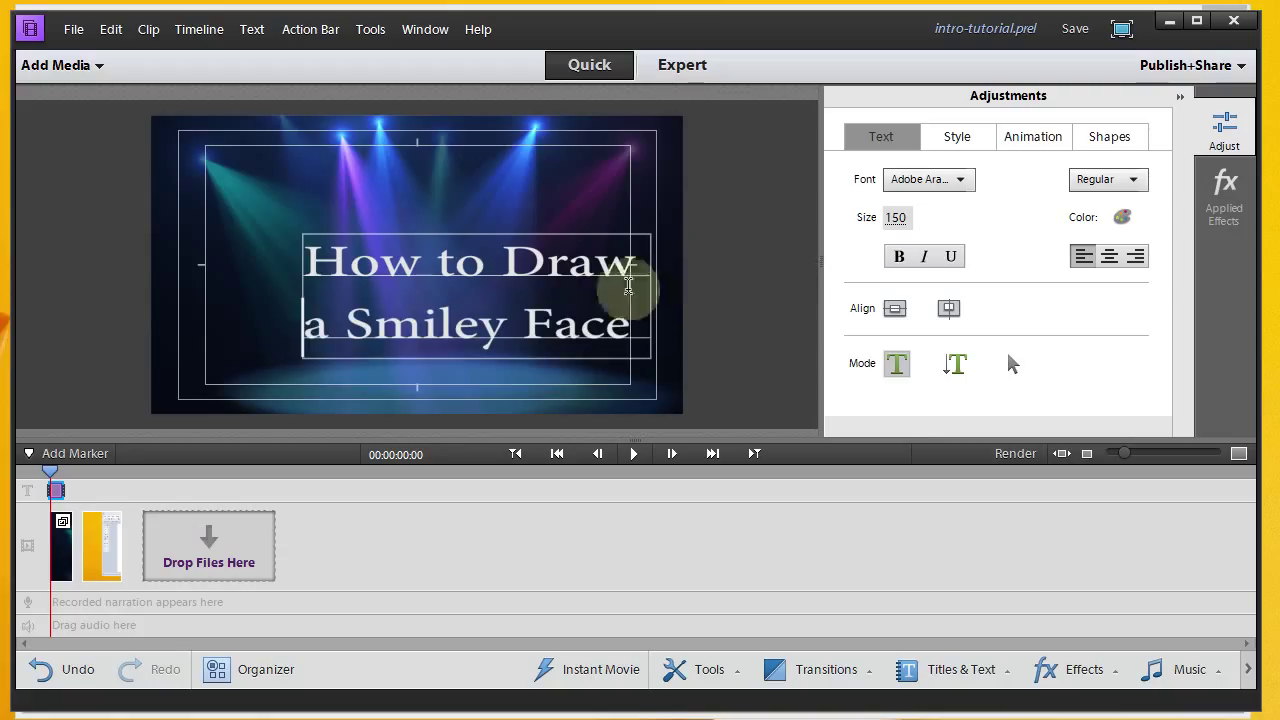
click(896, 311)
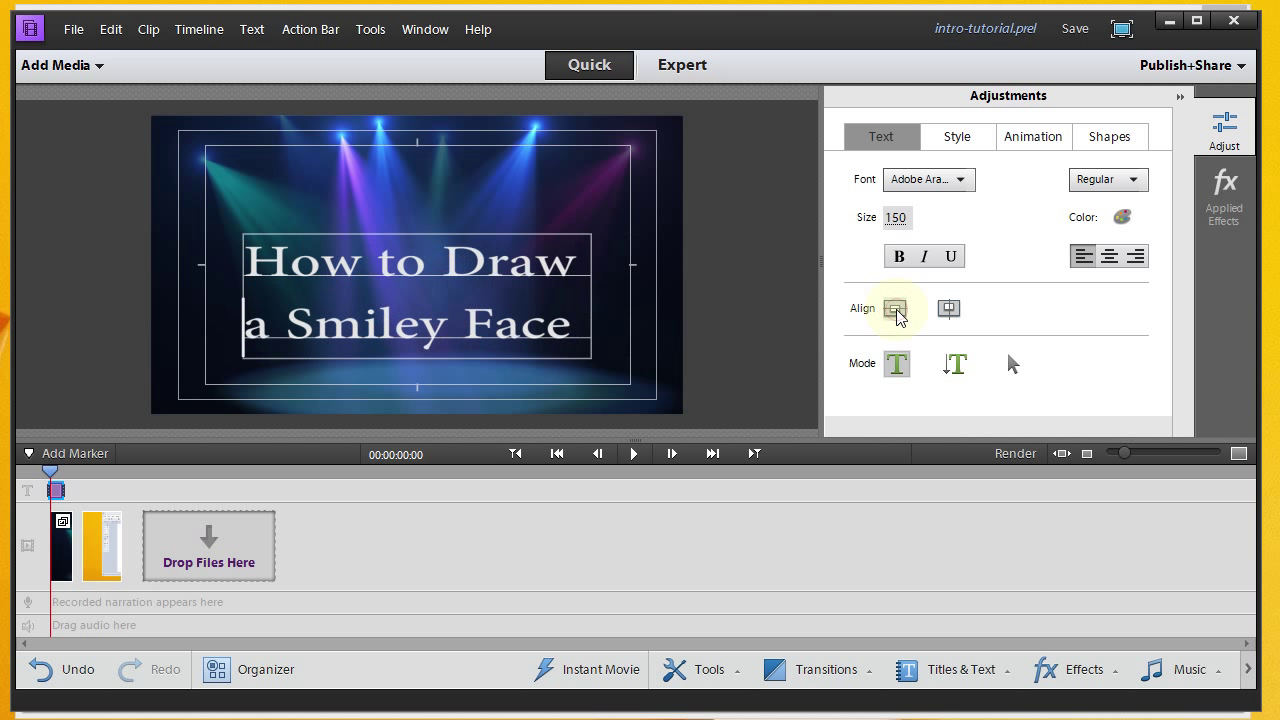
click(950, 310)
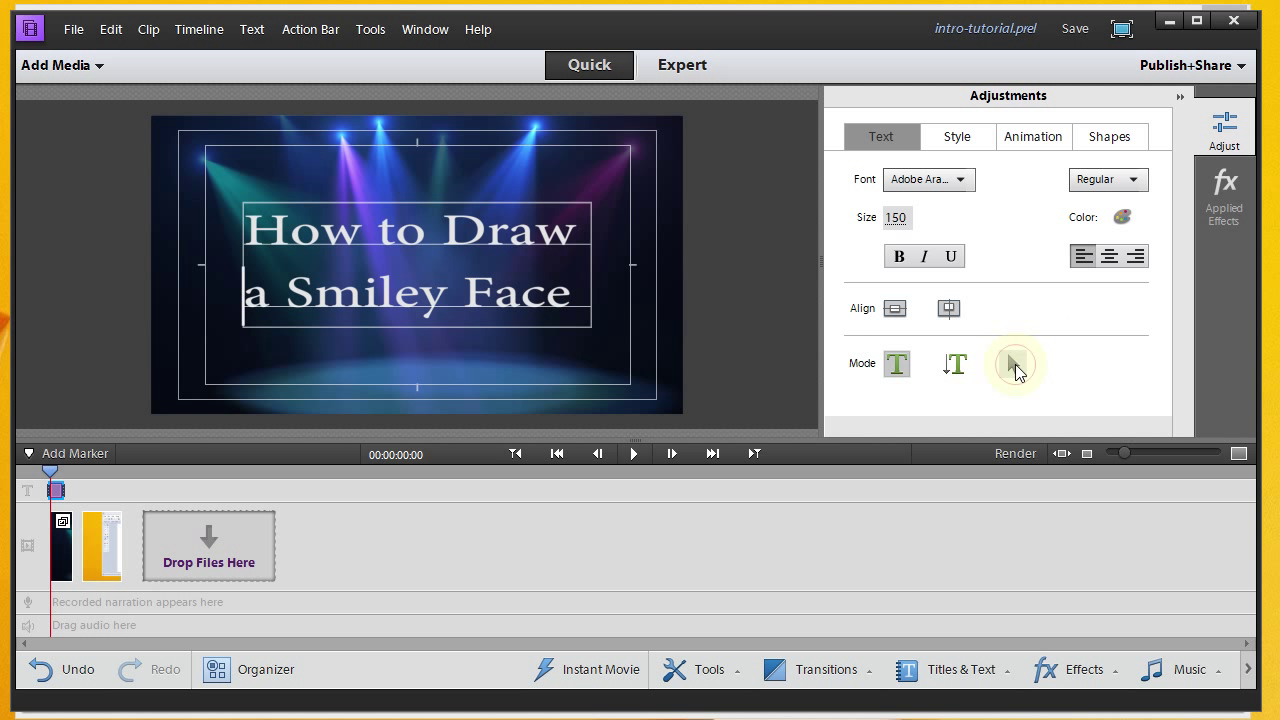
click(1013, 365)
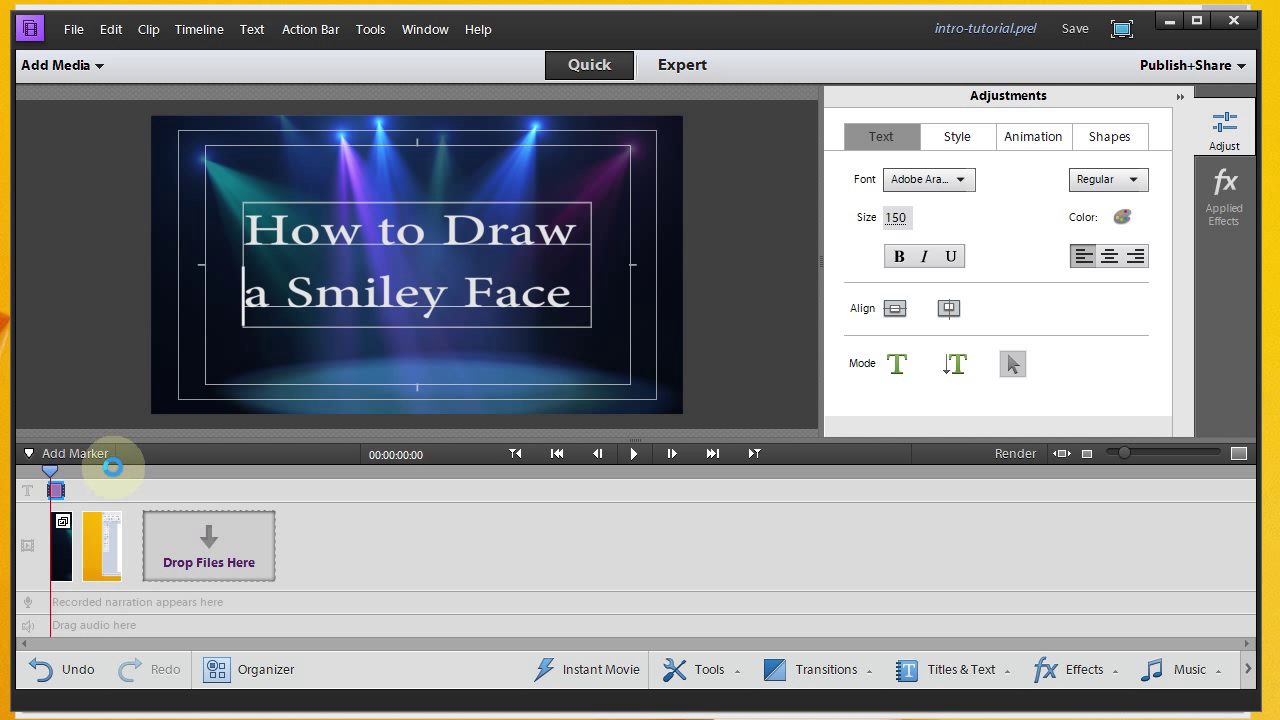
Select the two-line title clip at the start of the text track
click(62, 478)
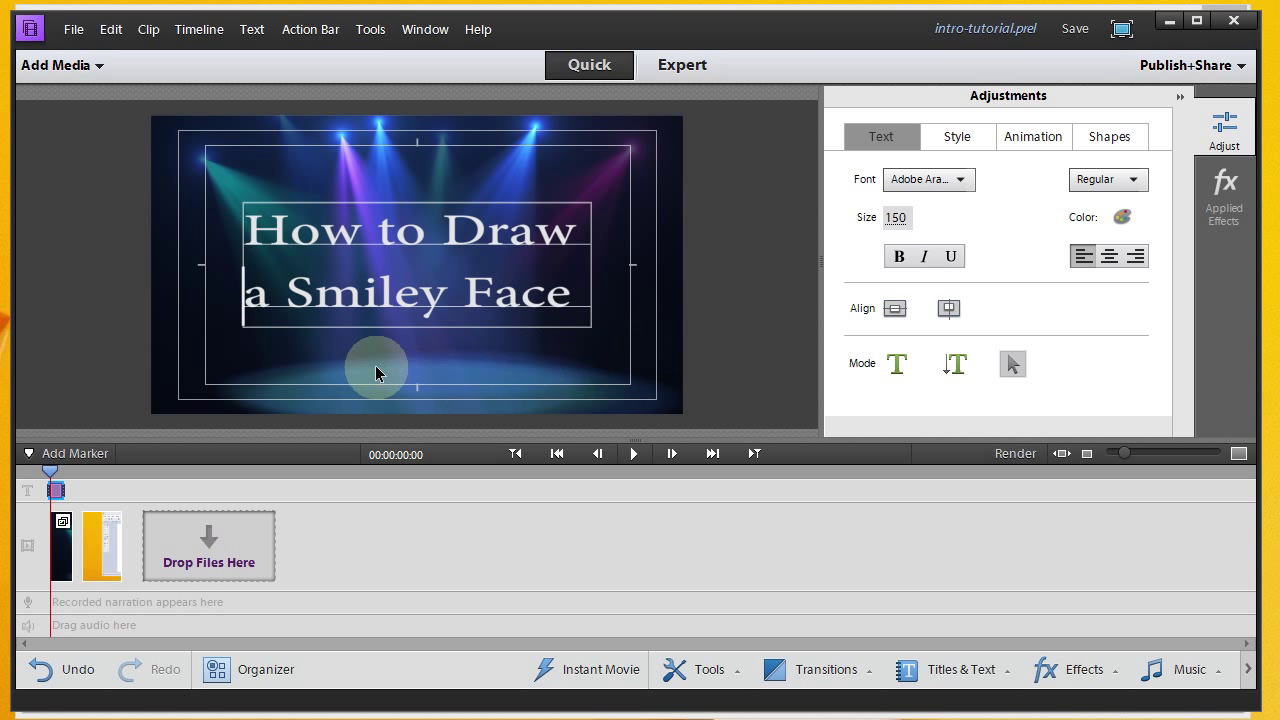
click(60, 490)
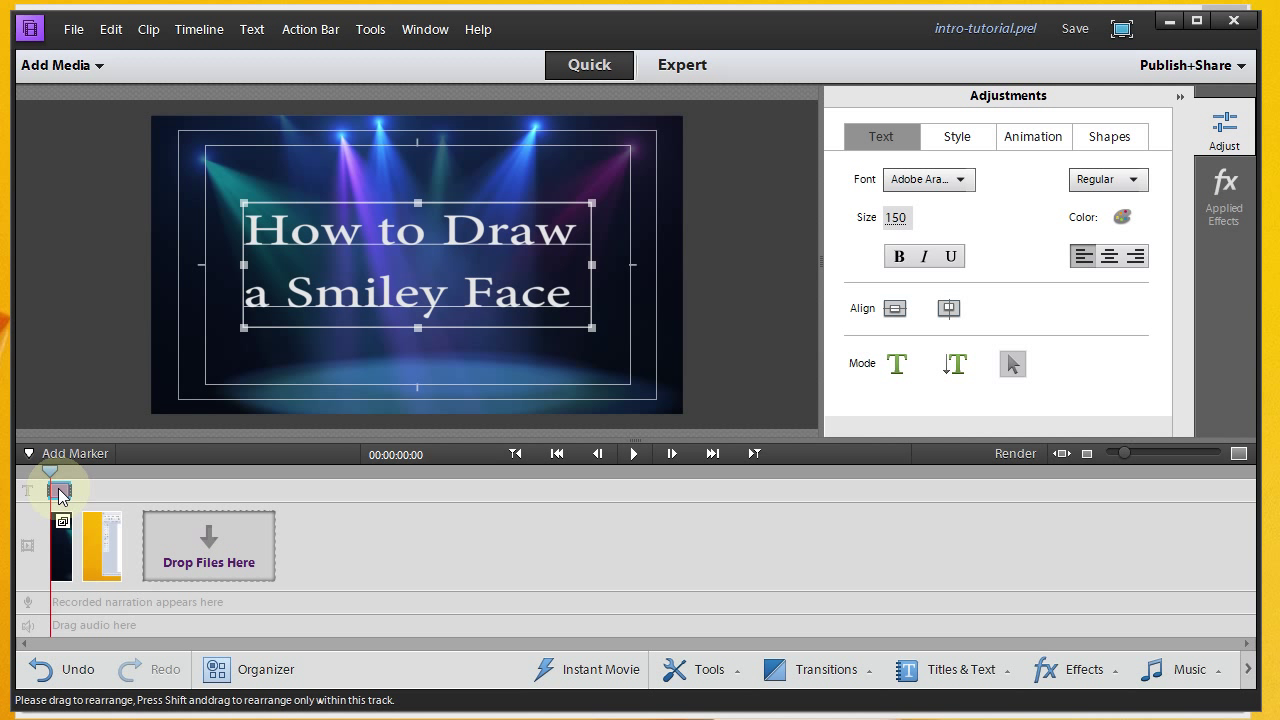
Apply Fade In and Out to the title clip
right_click(59, 494)
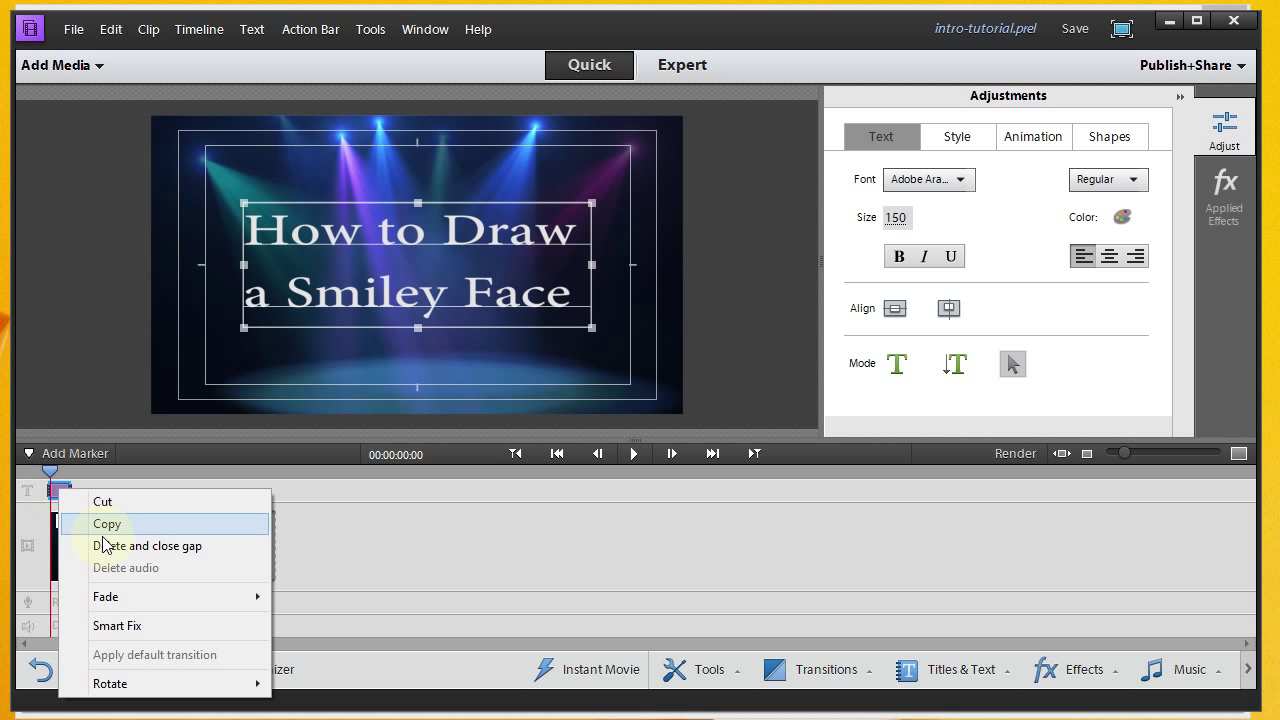
mouse_move(115, 600)
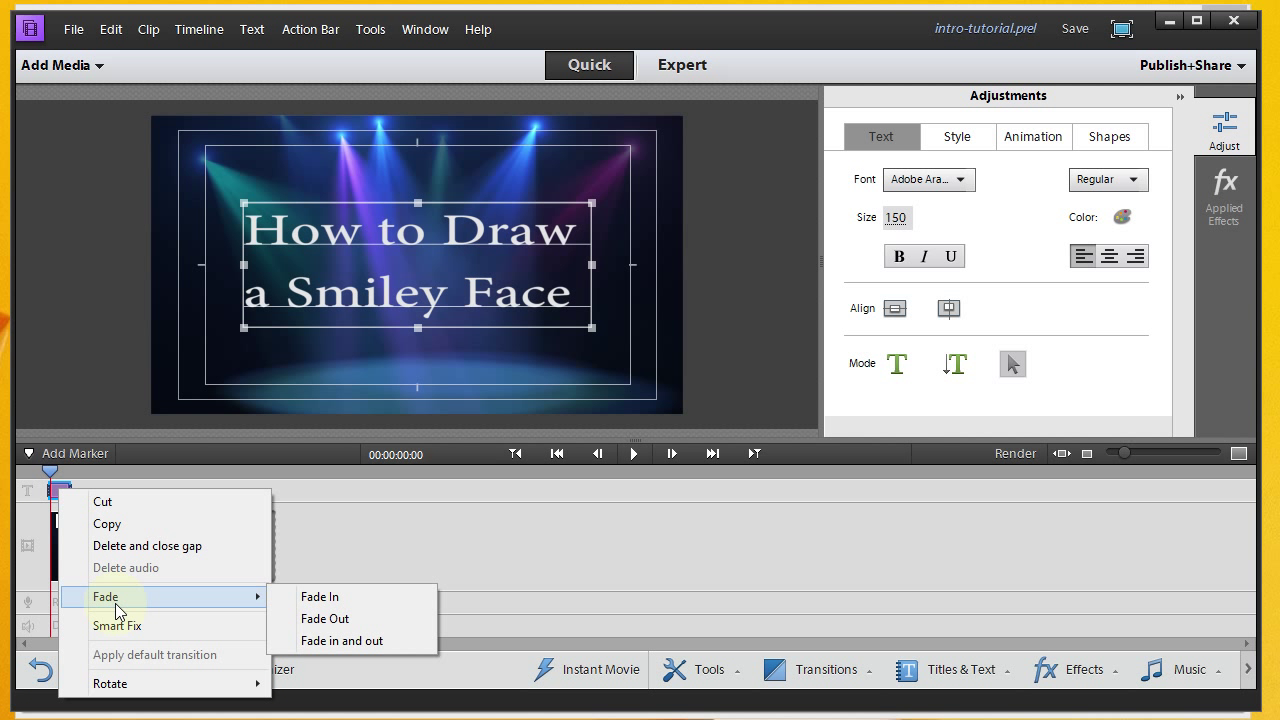
click(345, 642)
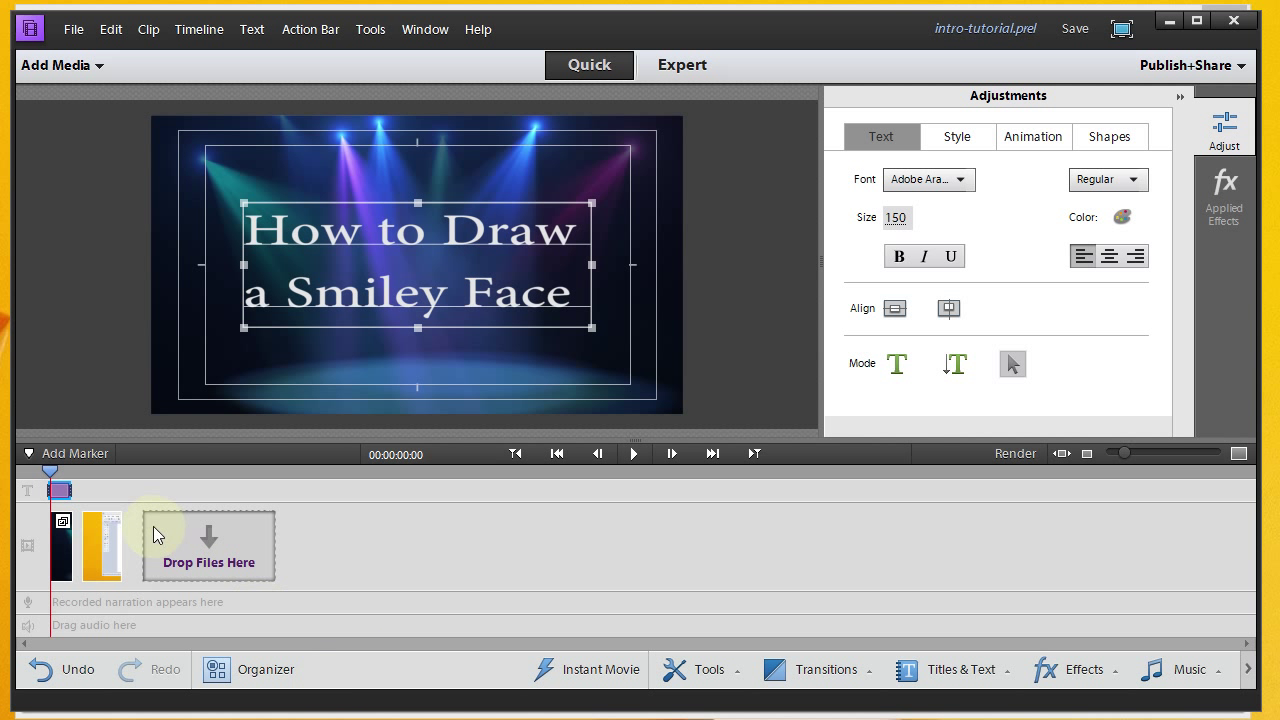
Import Sk8board.mp3 from the Music library onto the audio track and select it
click(98, 65)
click(150, 562)
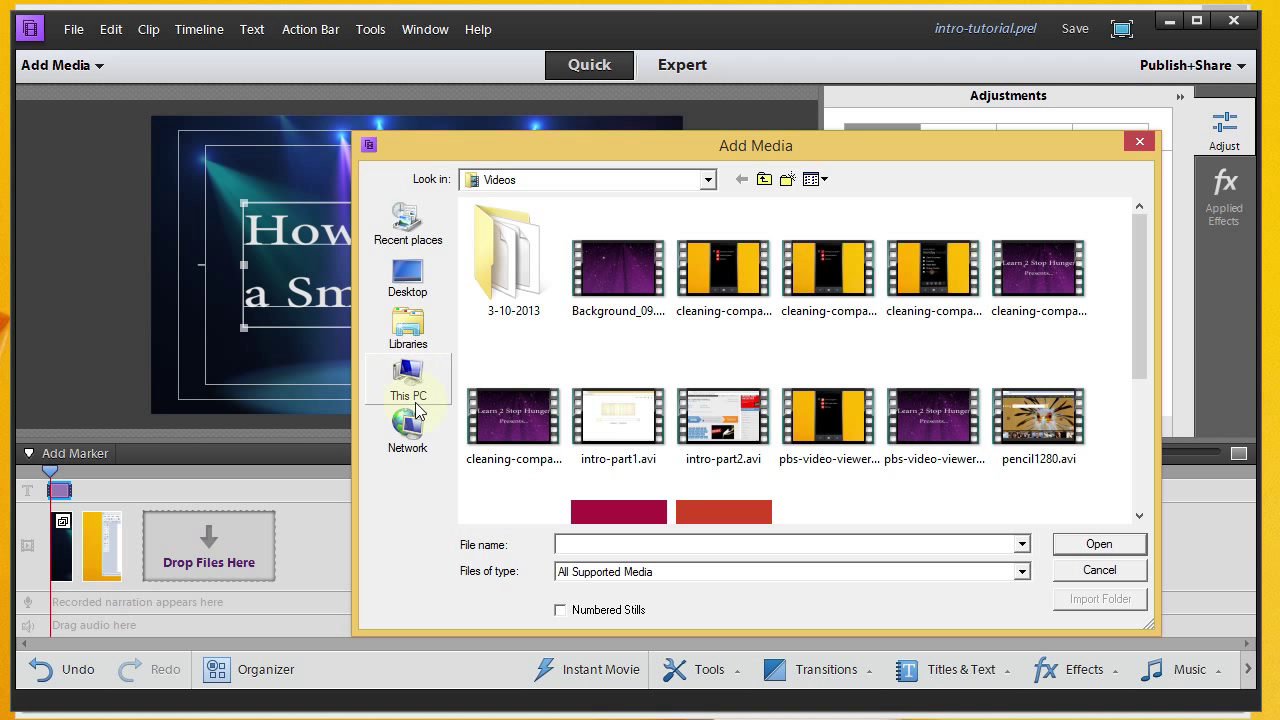
click(413, 325)
click(757, 236)
double_click(757, 236)
click(503, 330)
double_click(503, 330)
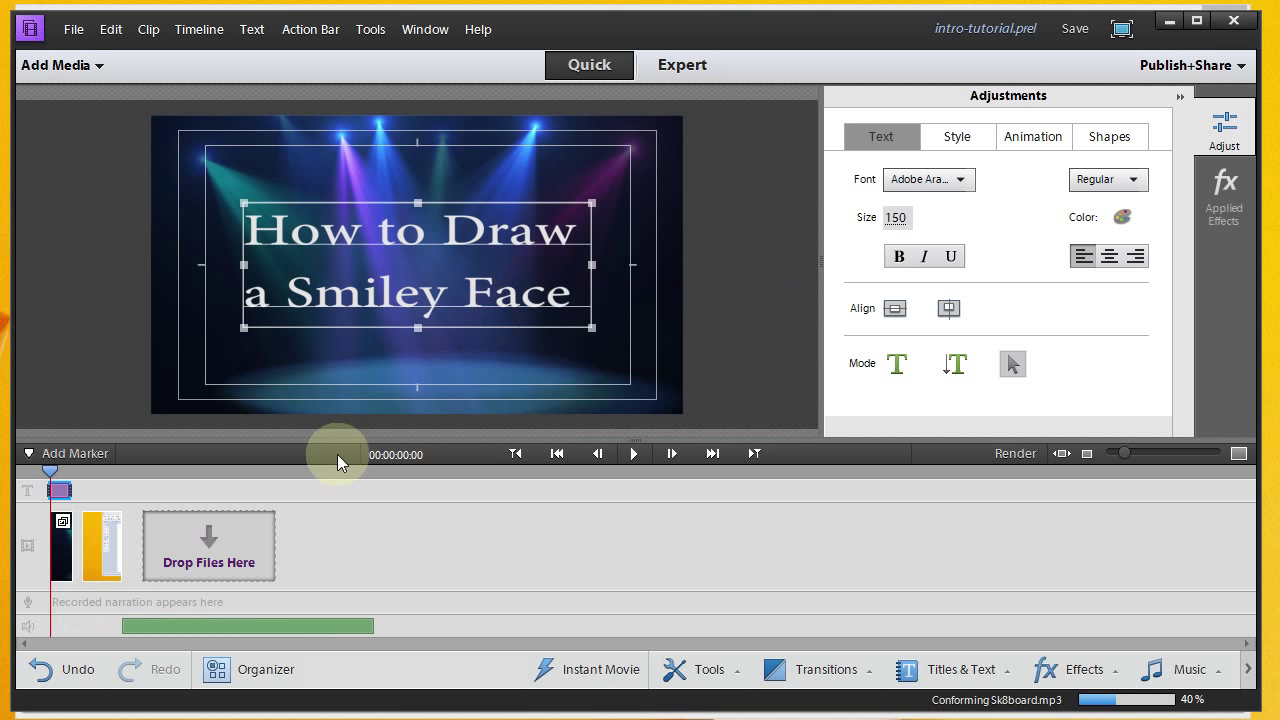
click(166, 632)
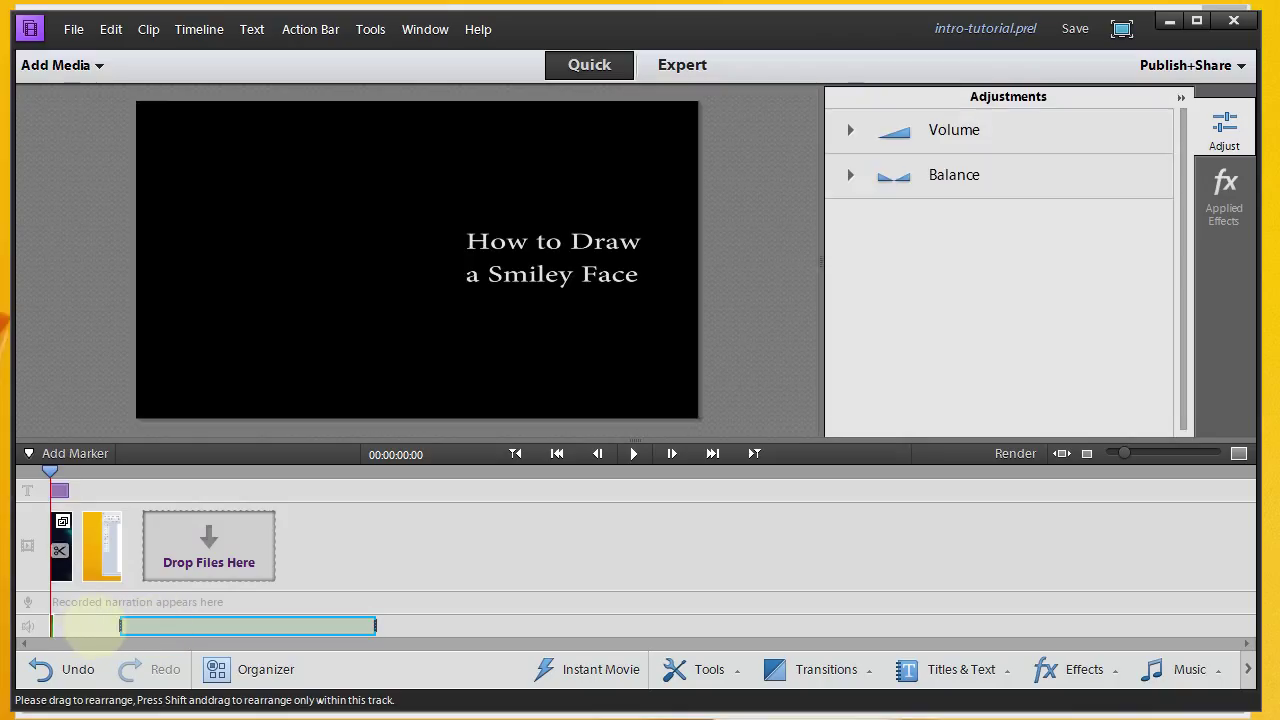
Move Sk8board.mp3 to the timeline start, trim it to the intro length, and apply Fade In
drag(90, 627, 62, 627)
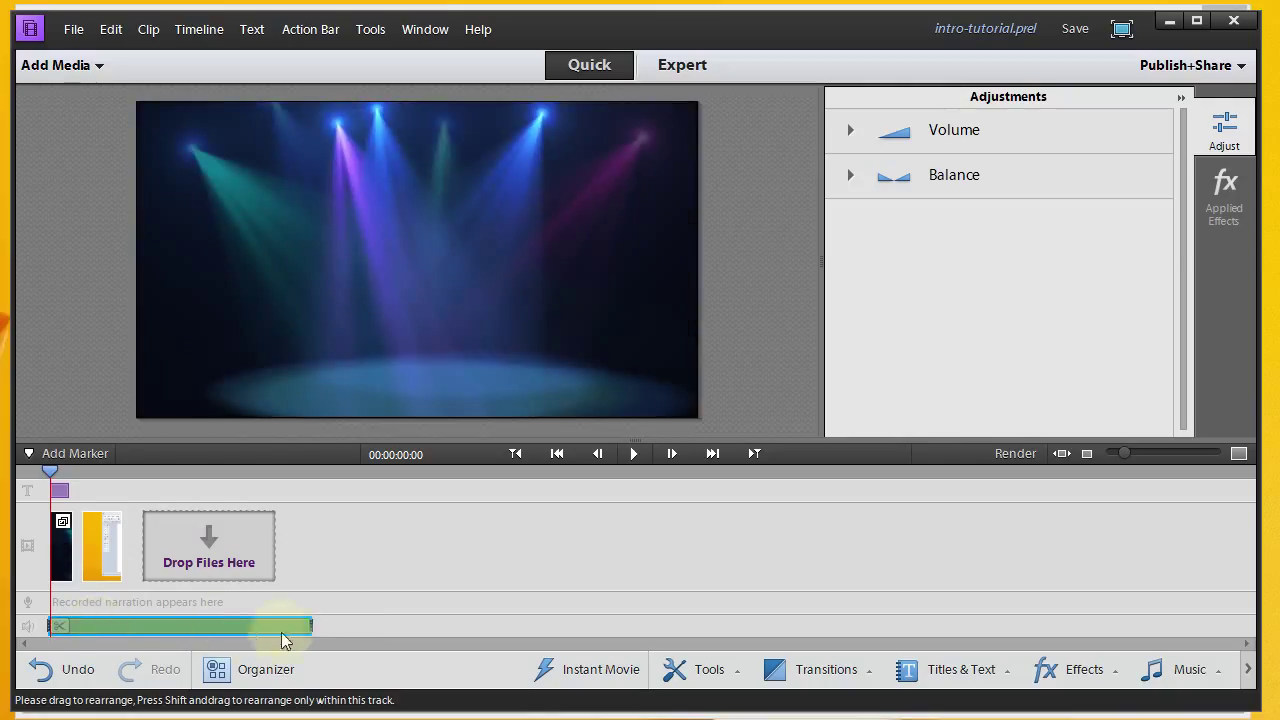
drag(314, 624, 84, 628)
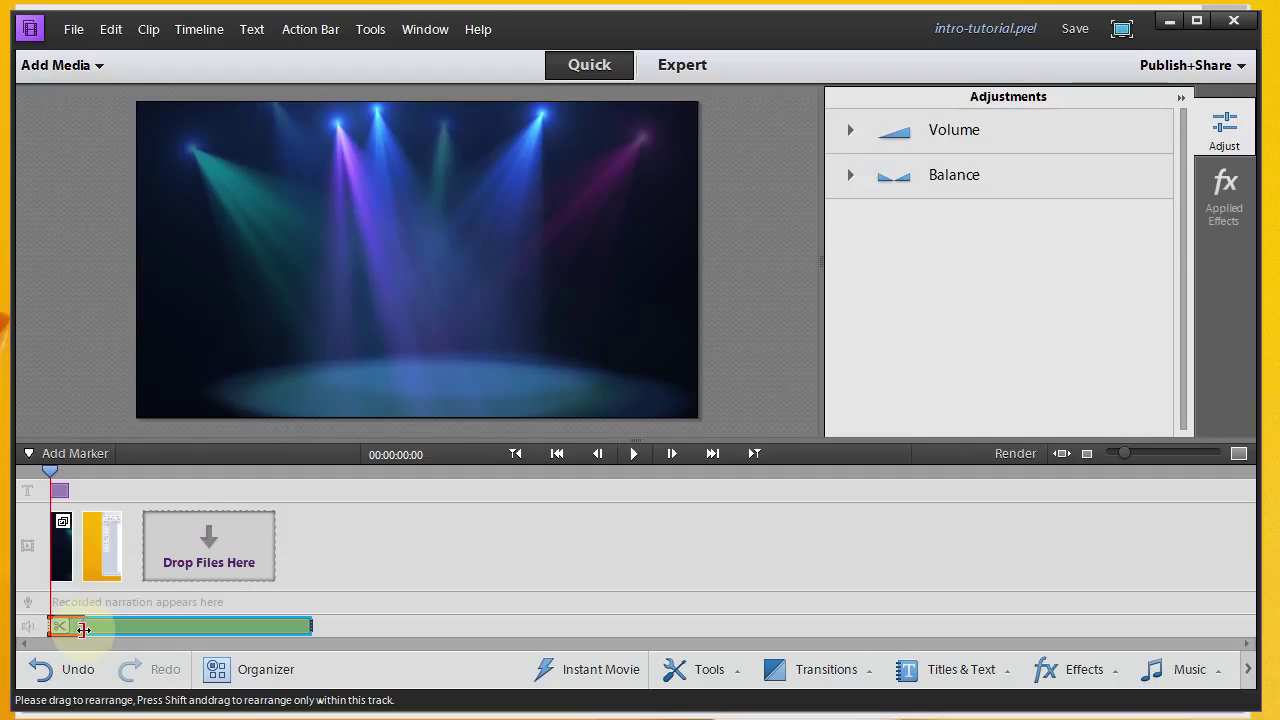
drag(83, 628, 83, 628)
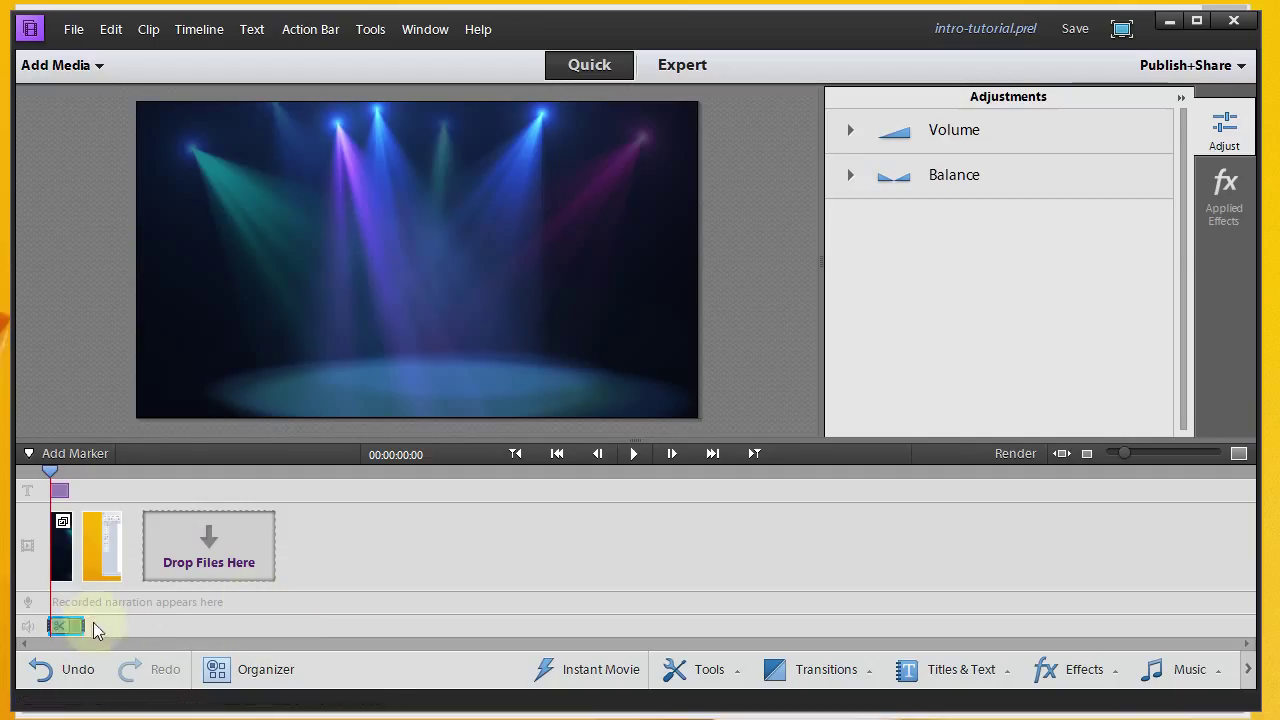
right_click(78, 632)
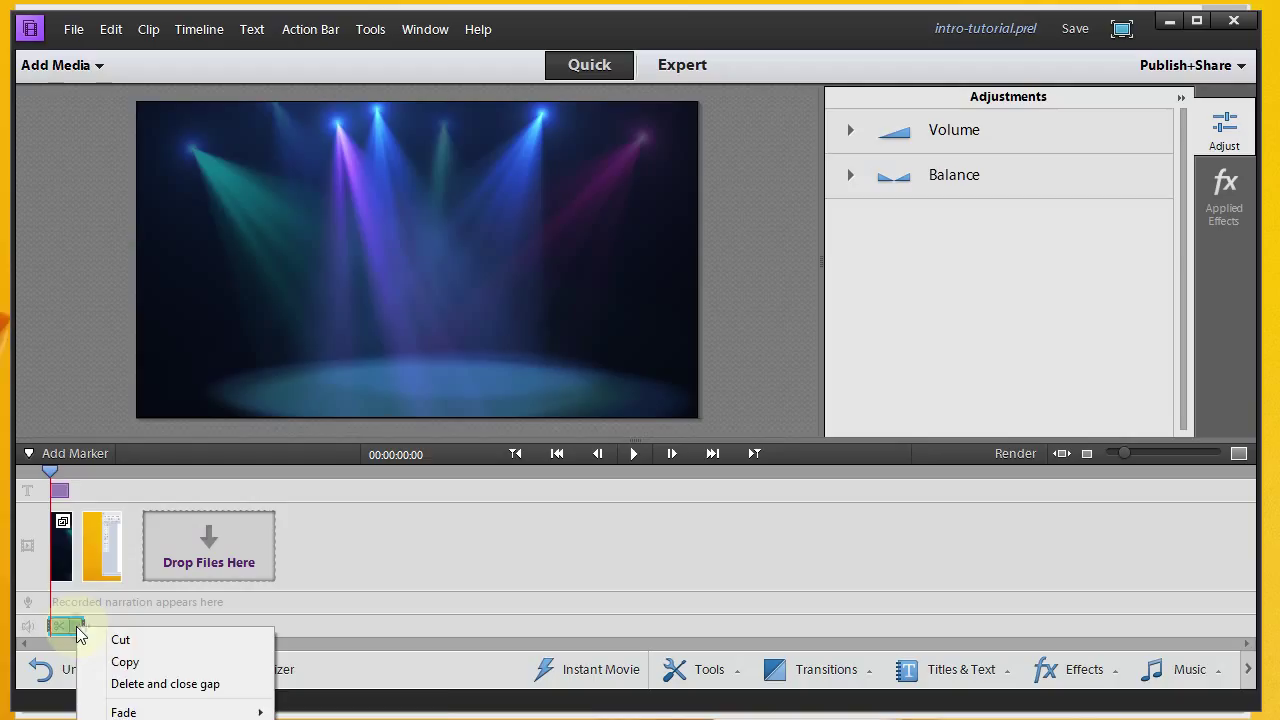
mouse_move(139, 714)
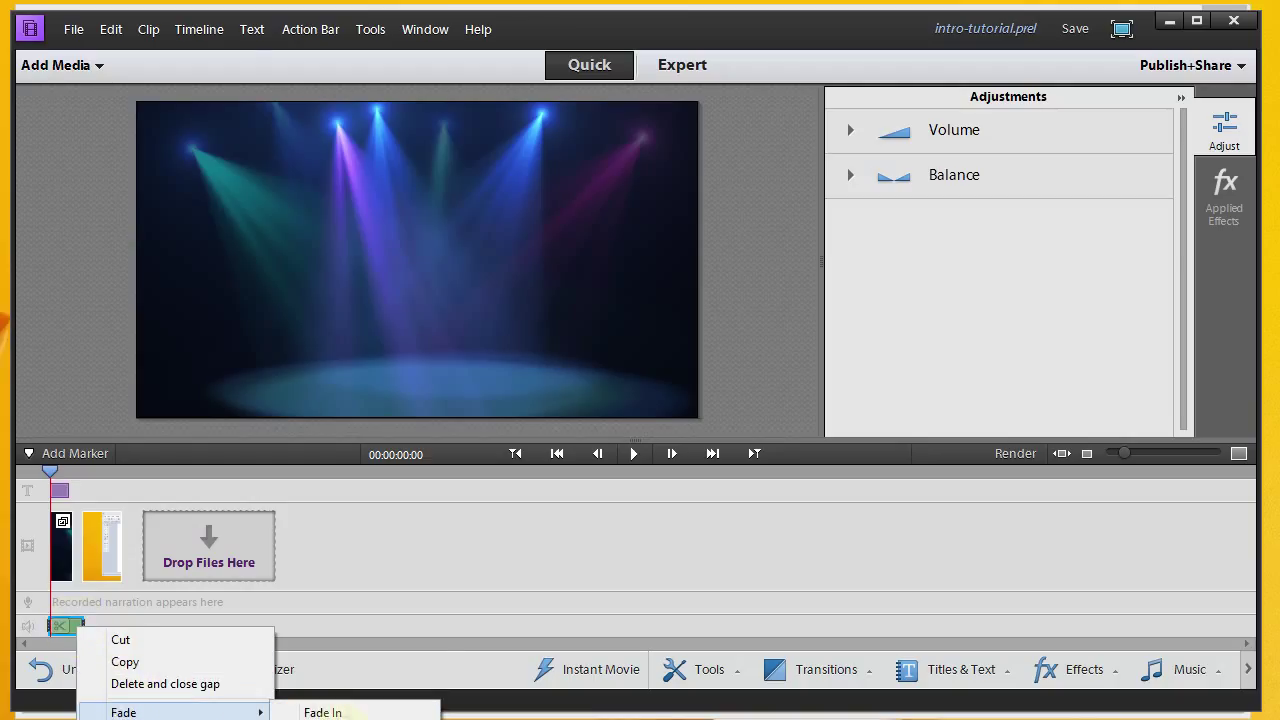
click(322, 712)
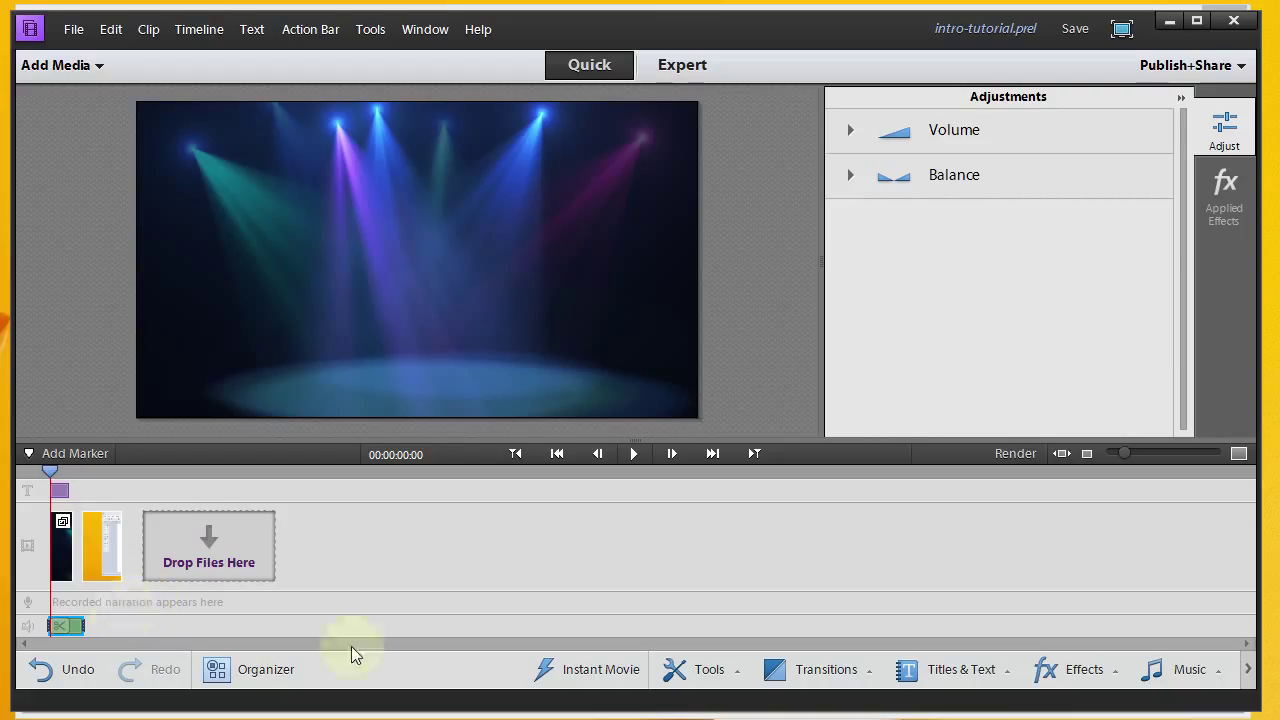
Add a 1-second Barn Doors transition centered between the spotlight and smiley-face clips
click(1115, 678)
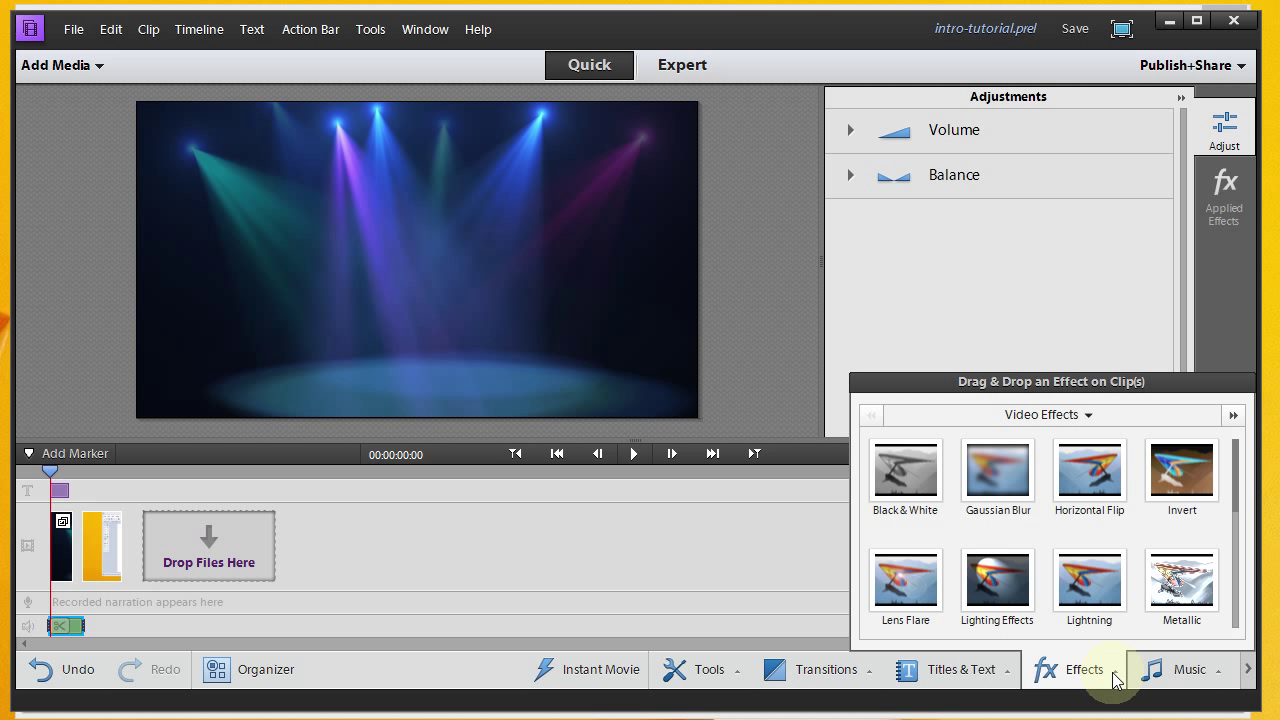
click(872, 676)
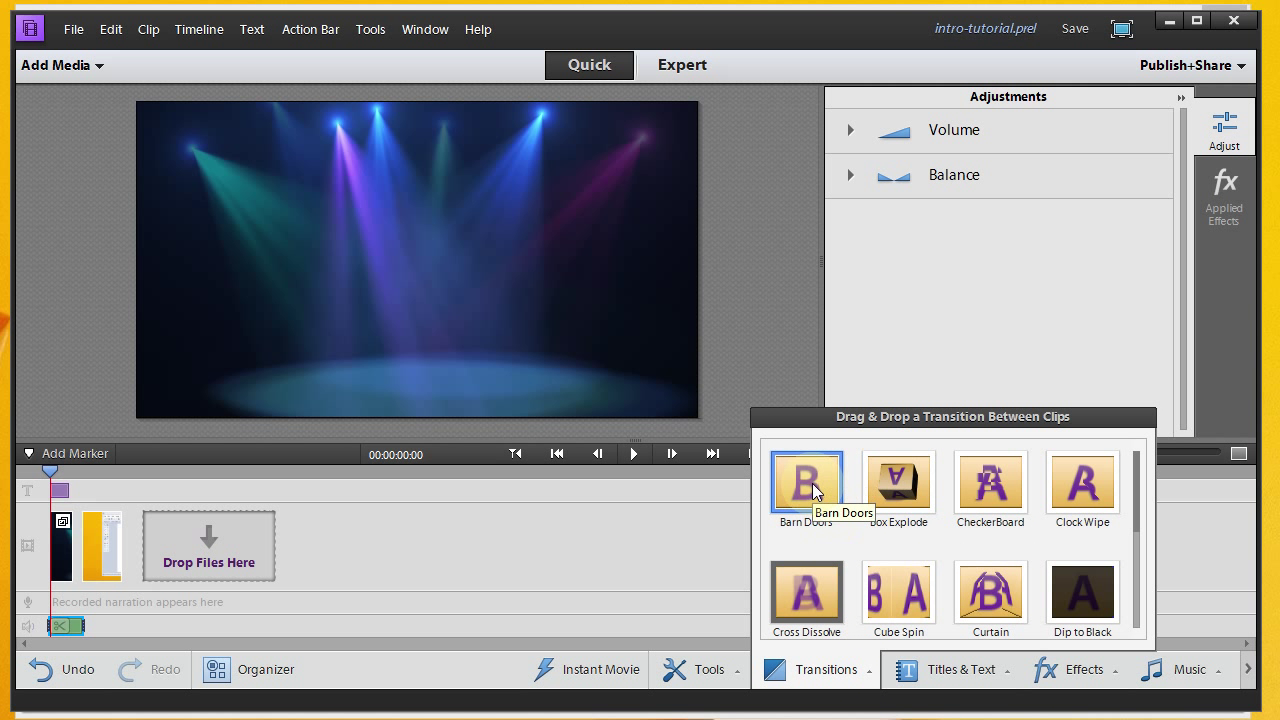
drag(815, 490, 587, 555)
mouse_move(306, 578)
mouse_down()
mouse_move(106, 603)
mouse_move(78, 572)
mouse_up()
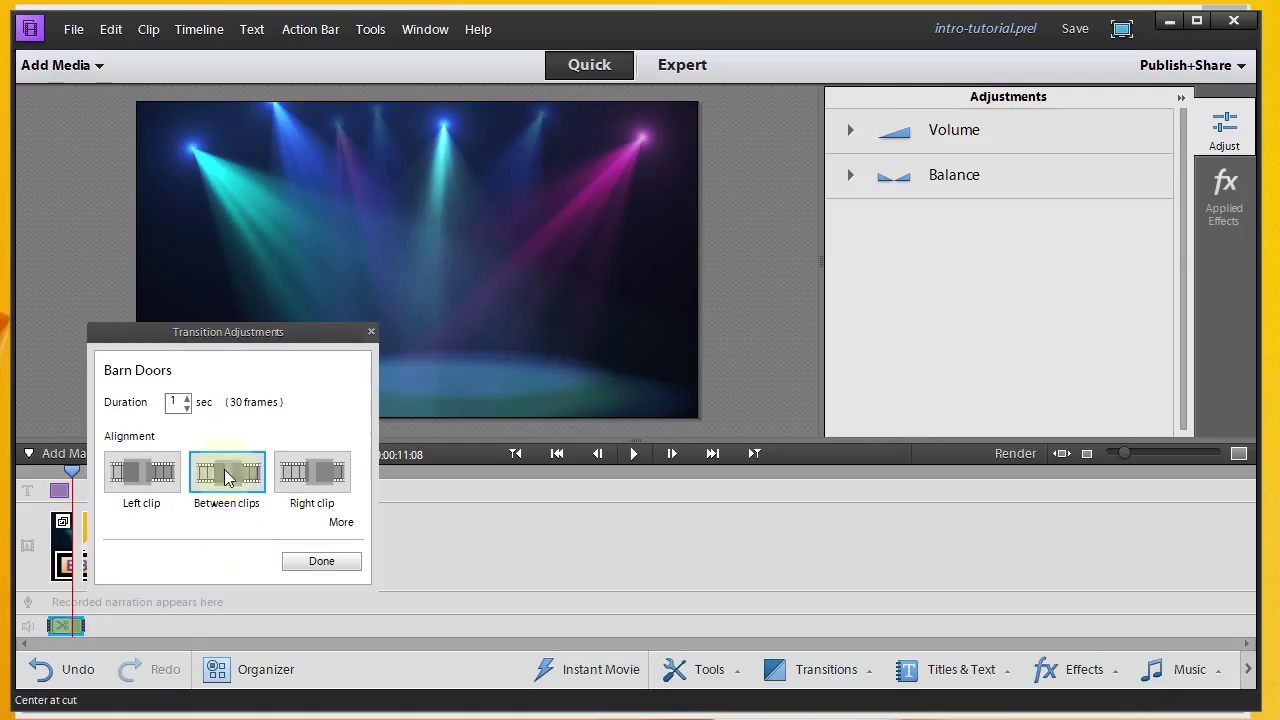
click(321, 564)
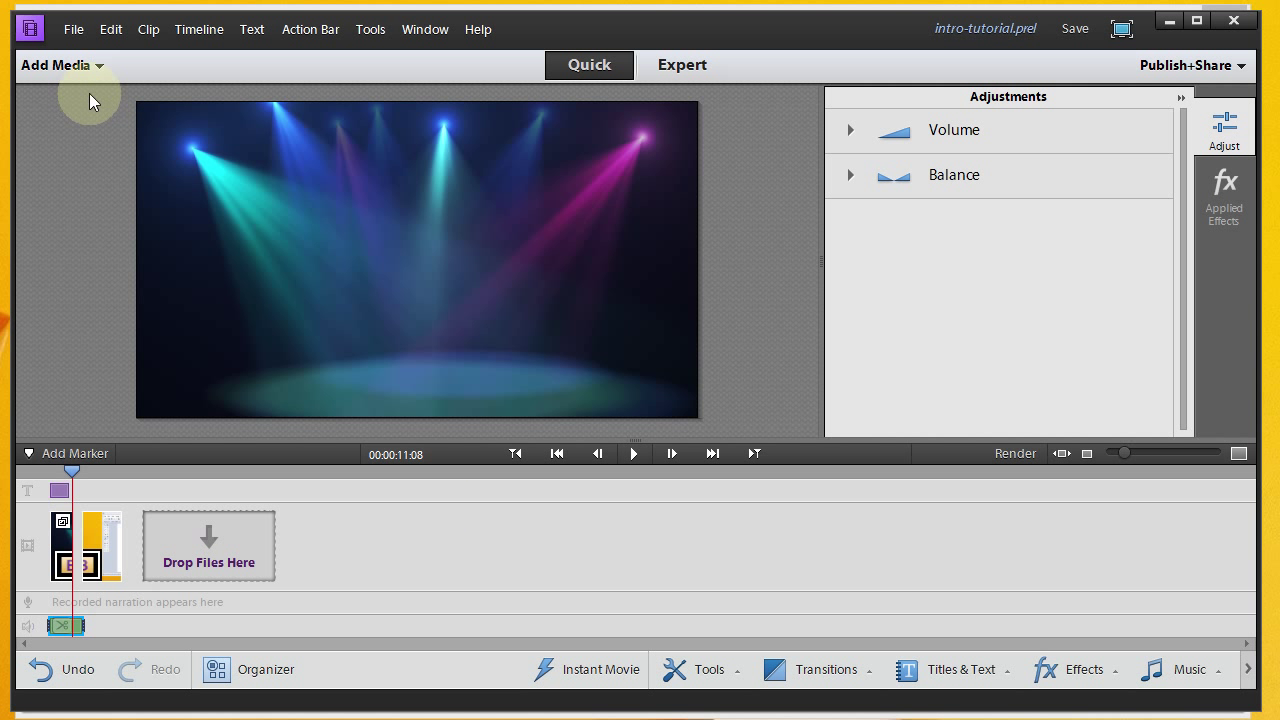
Save the project and open the Publish+Share Computer export settings
click(74, 29)
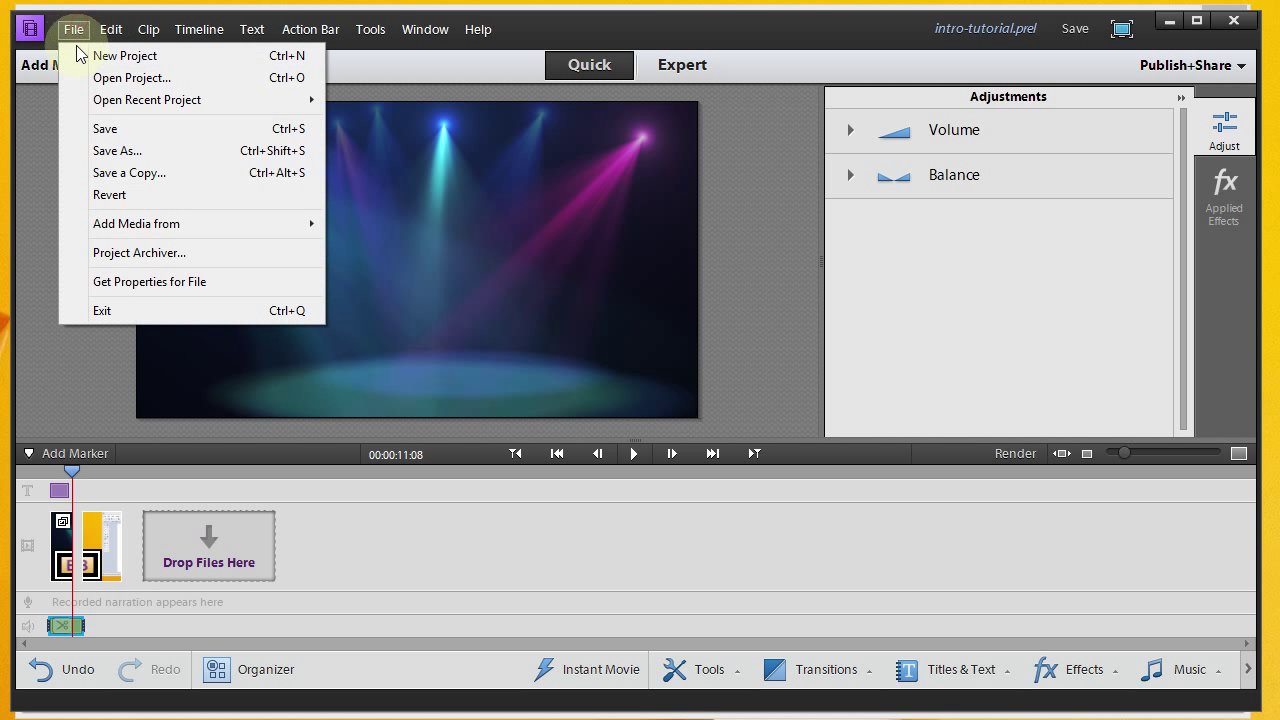
click(100, 134)
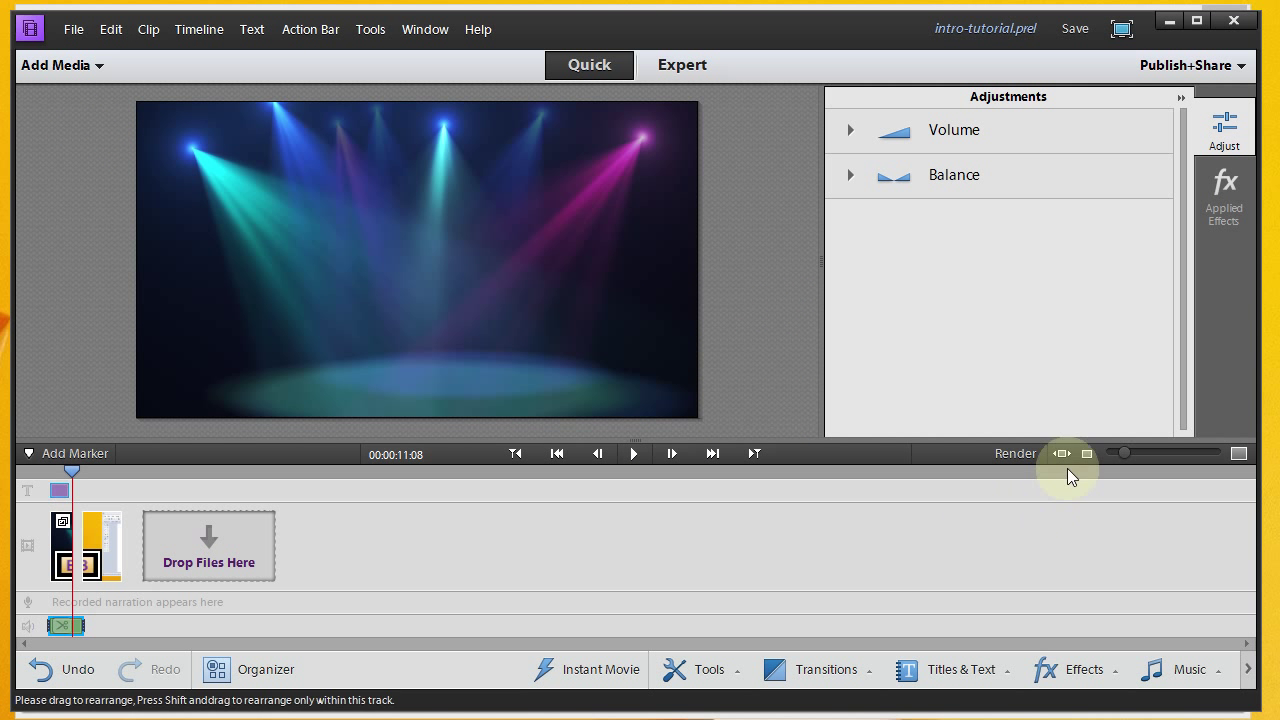
click(1213, 118)
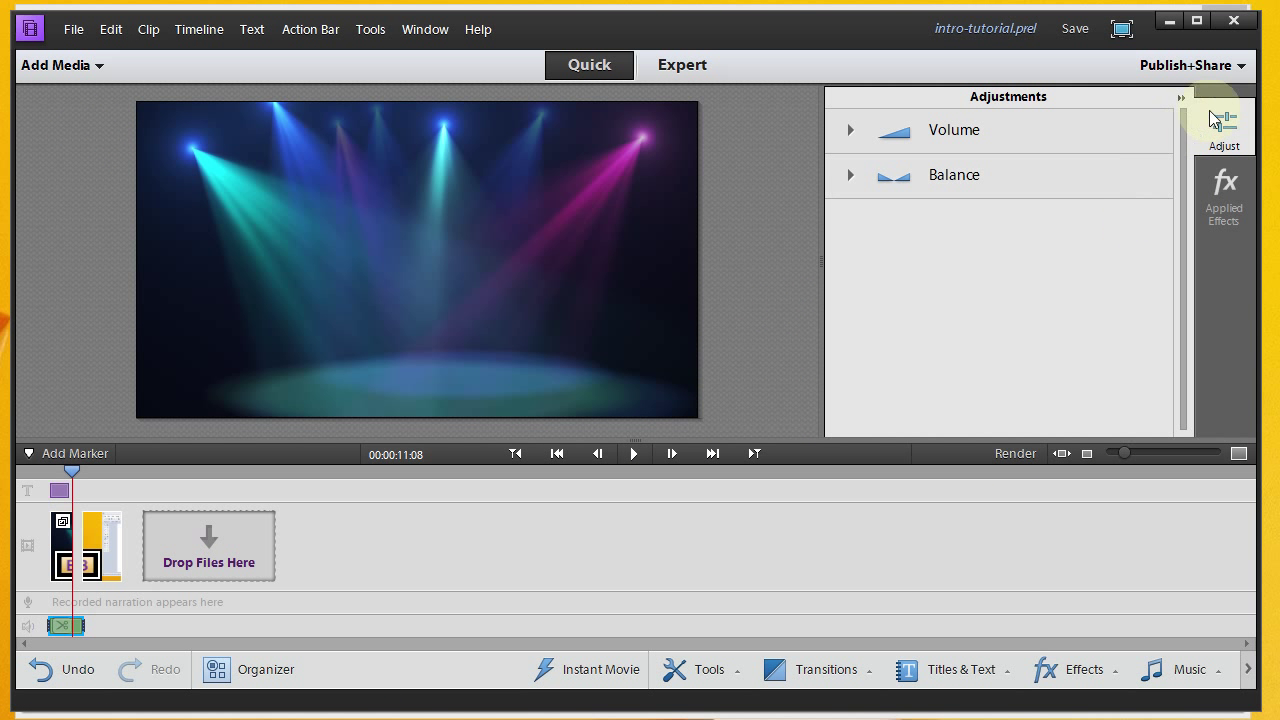
click(1237, 66)
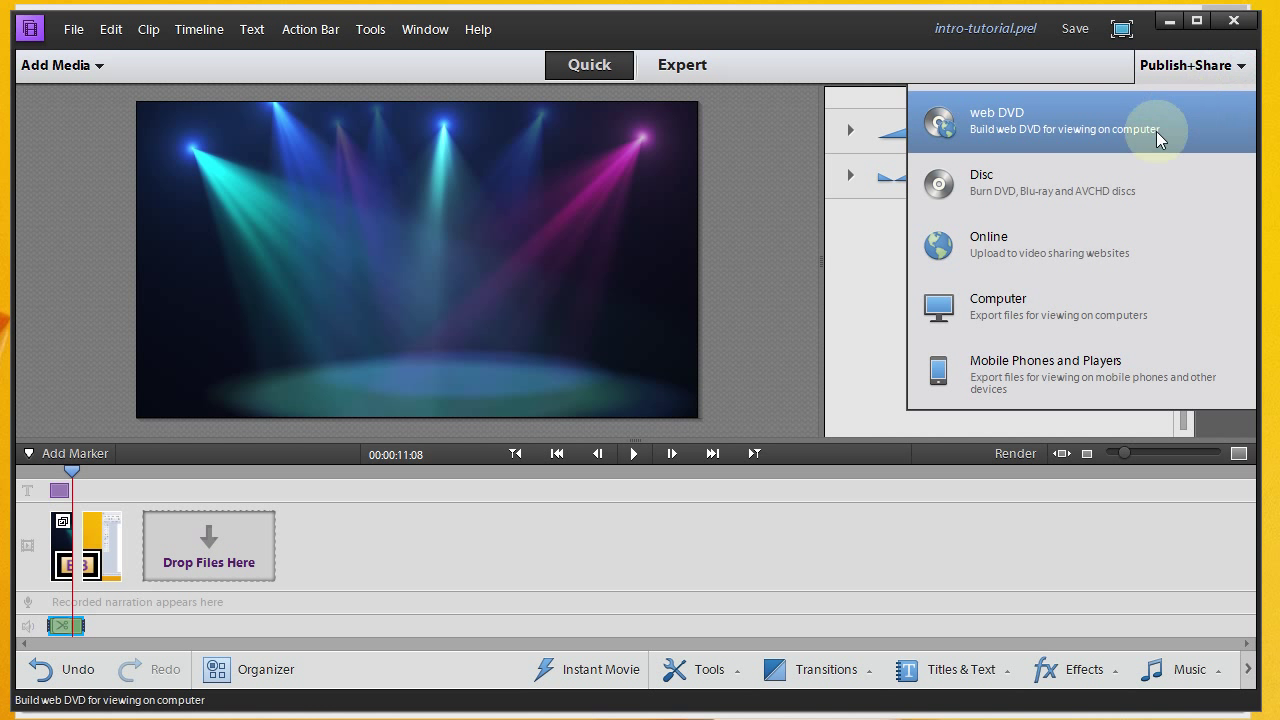
click(1033, 303)
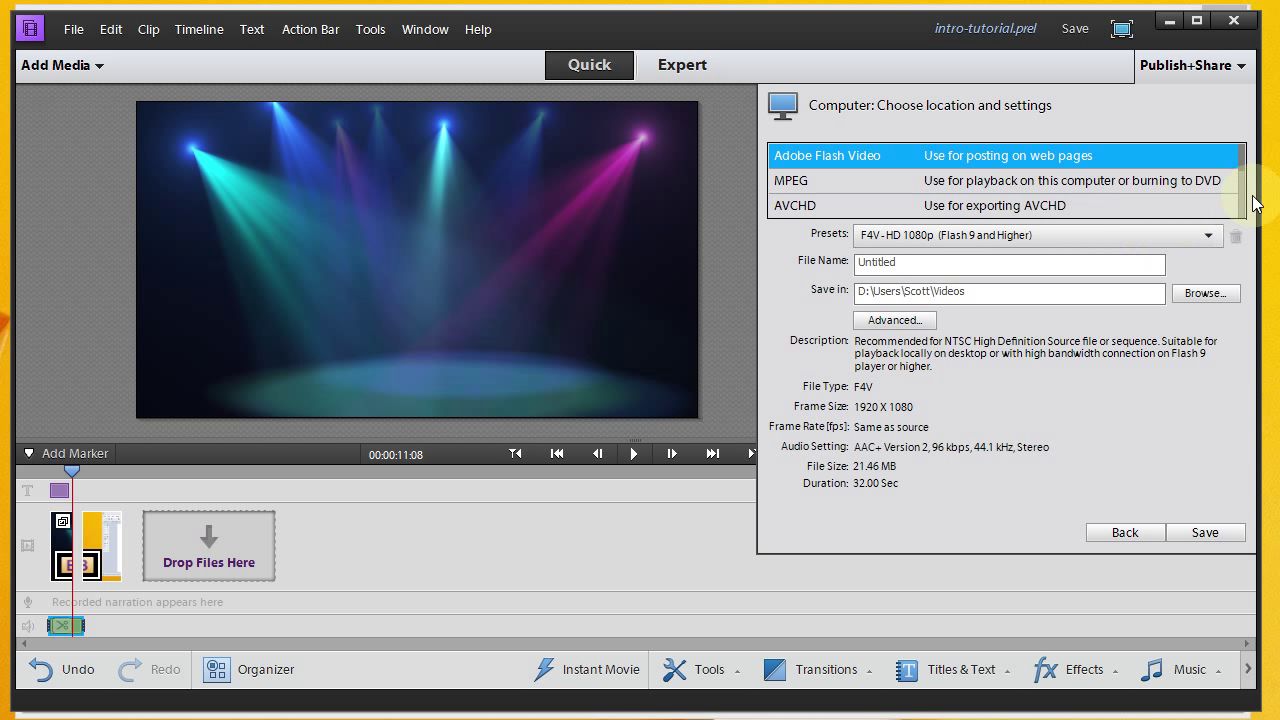
Export as AVCHD with the YouTube Widescreen HD preset and file name smiley-tutorial
click(1078, 208)
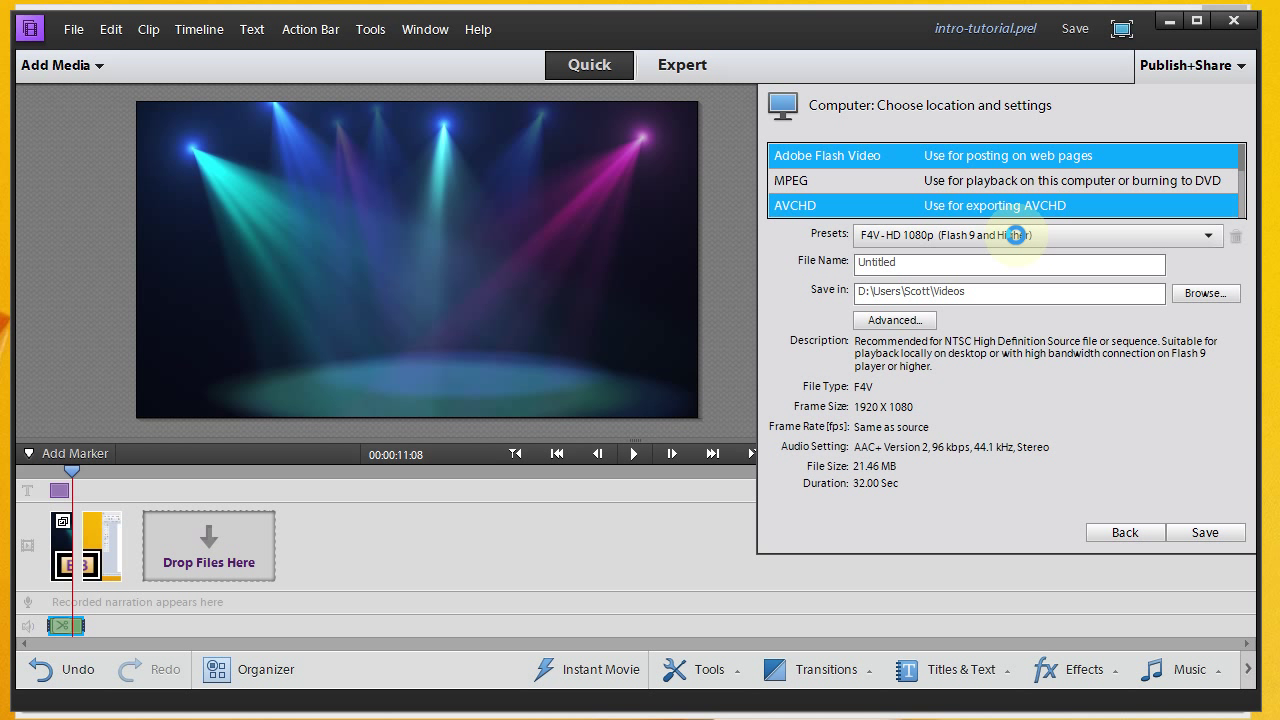
click(1019, 240)
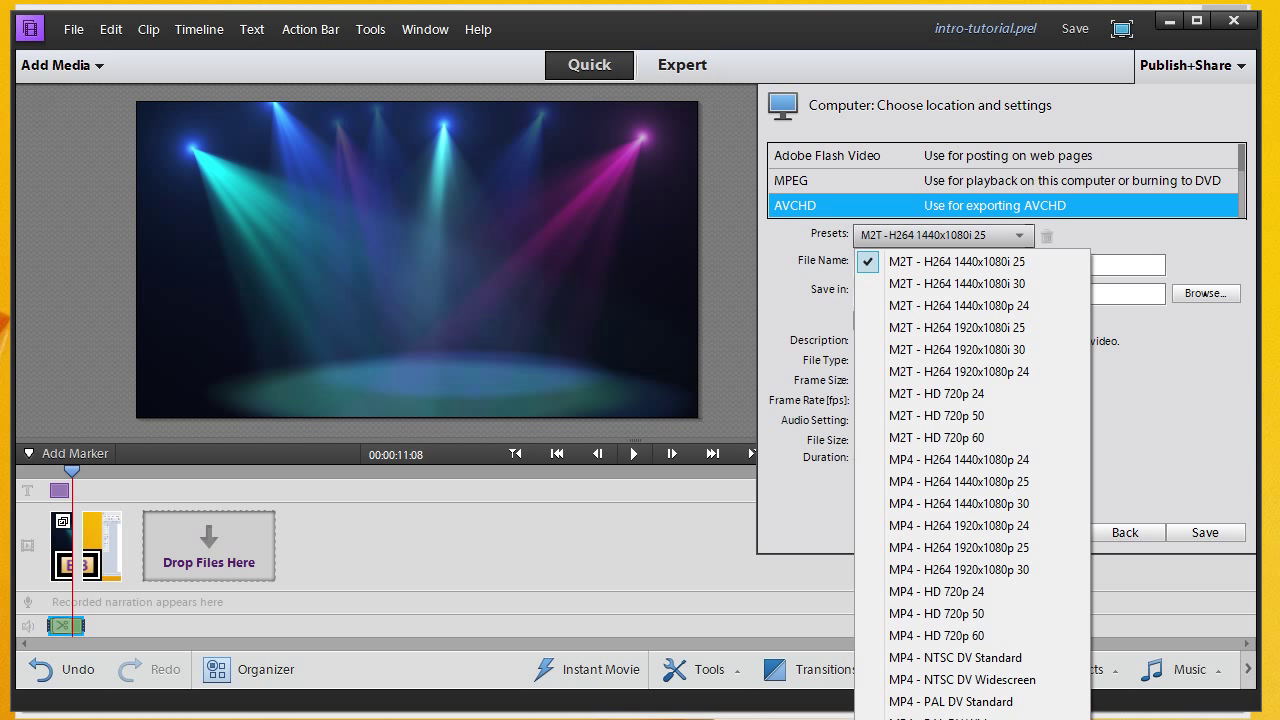
click(940, 716)
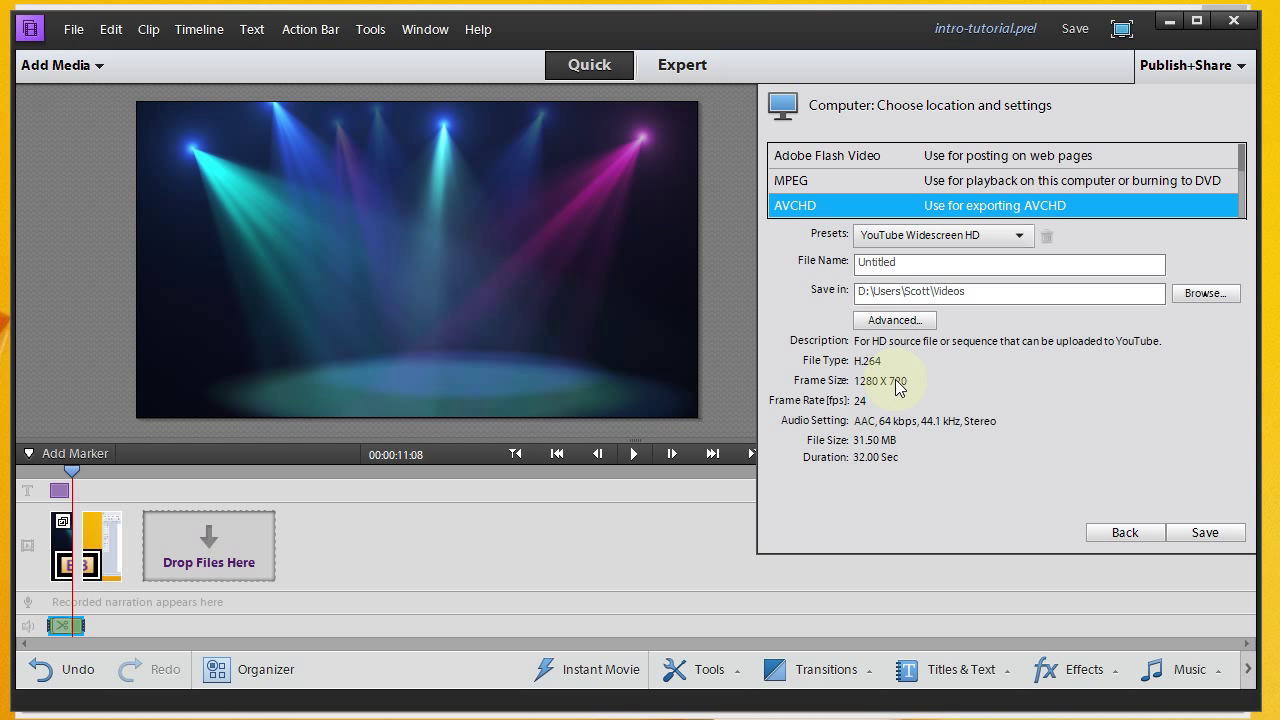
double_click(913, 264)
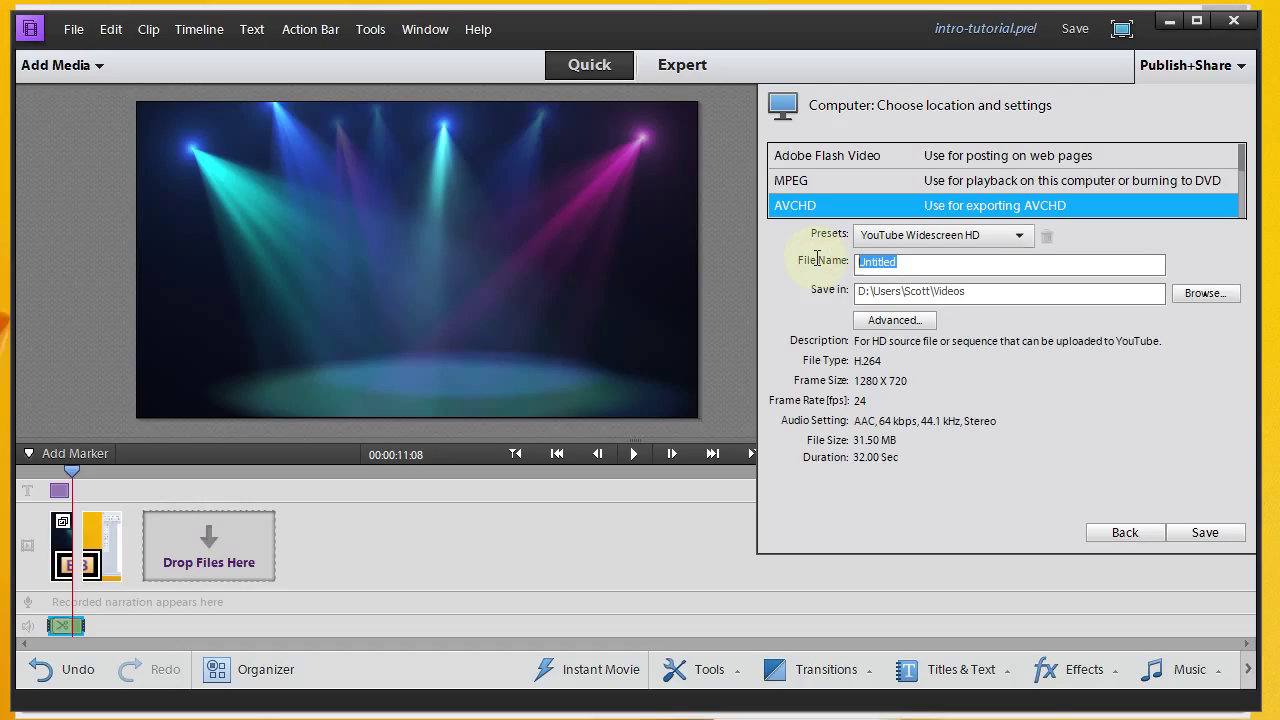
text(smiley-tuto)
text(rial)
Save the smiley-tutorial export and wait for the Save Complete message
click(1208, 533)
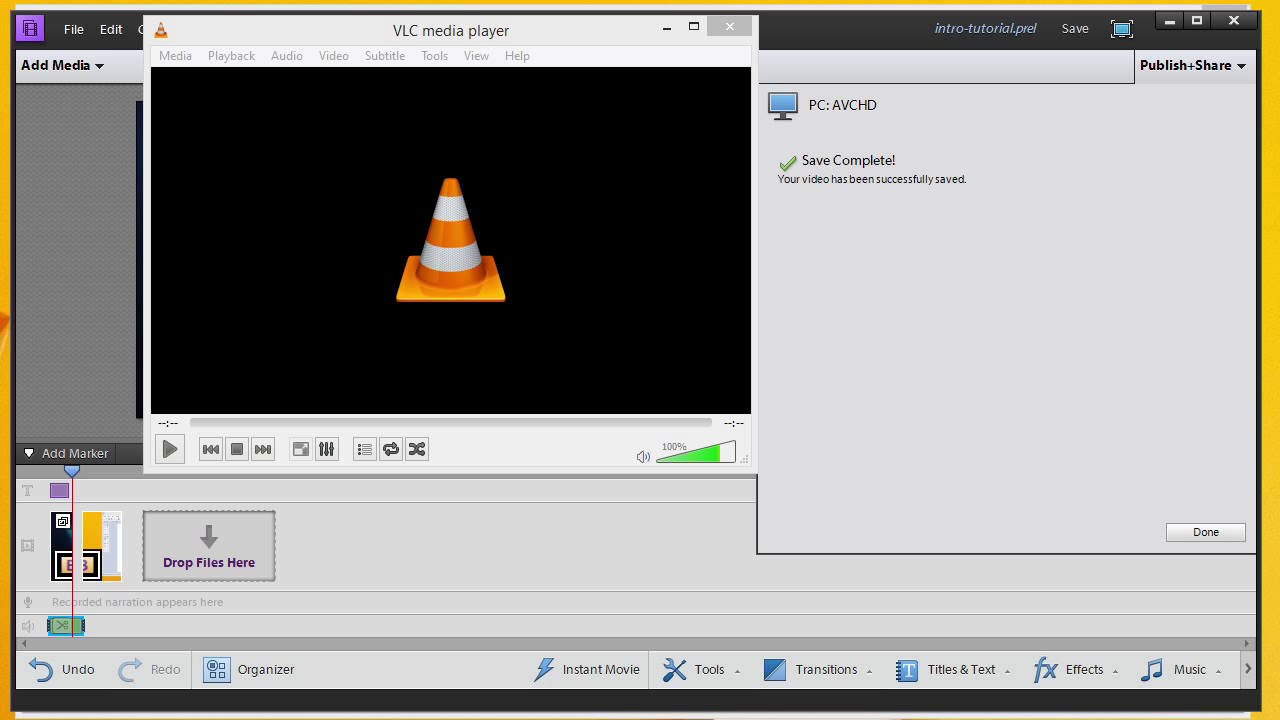
click(168, 449)
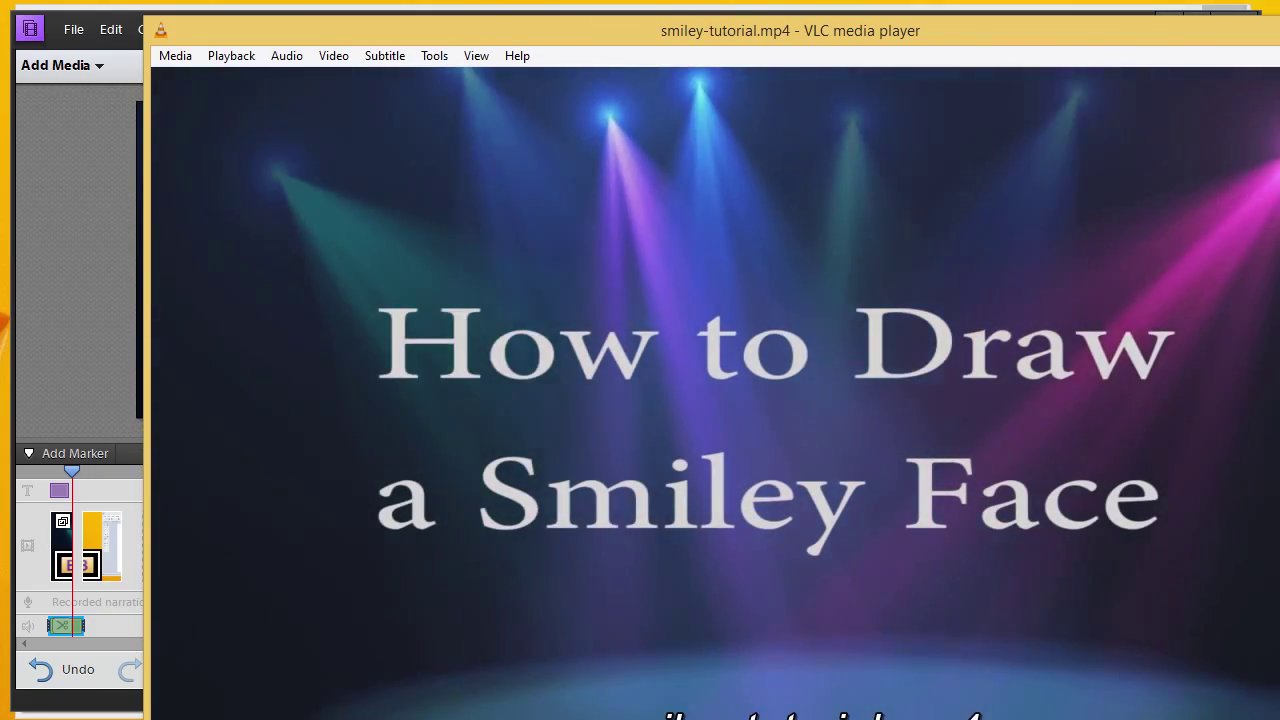
drag(1278, 718, 941, 527)
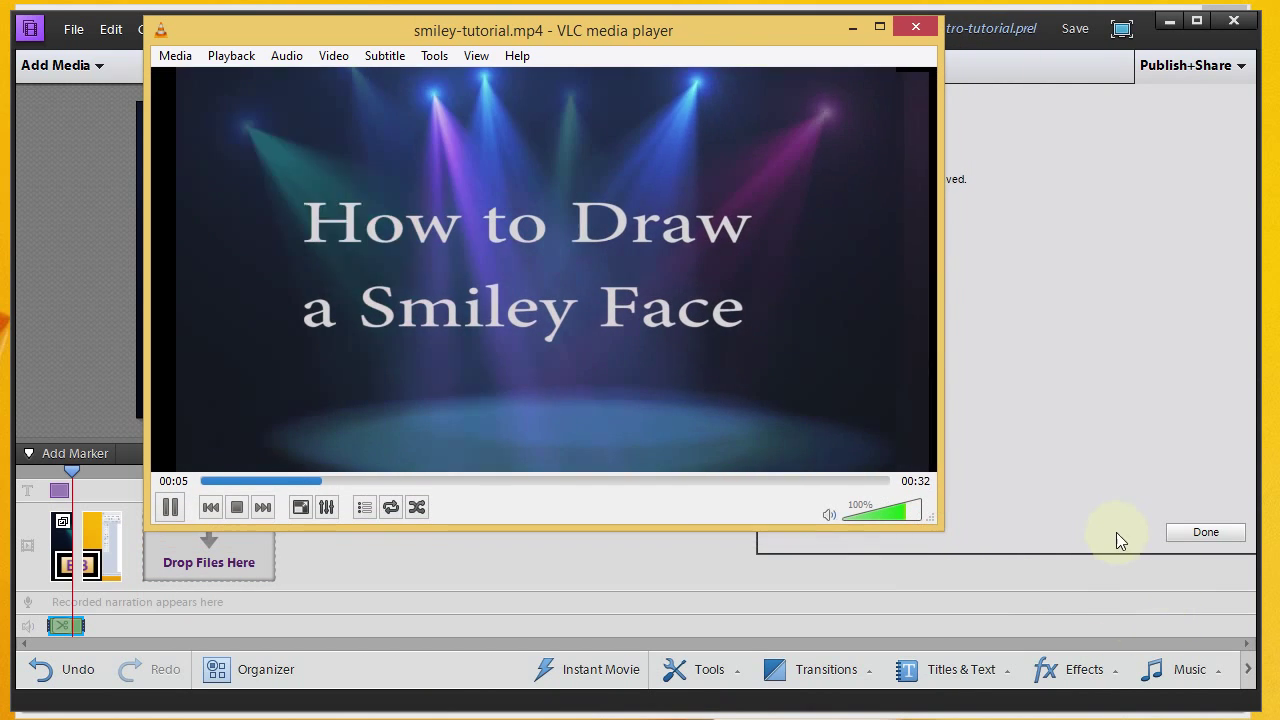